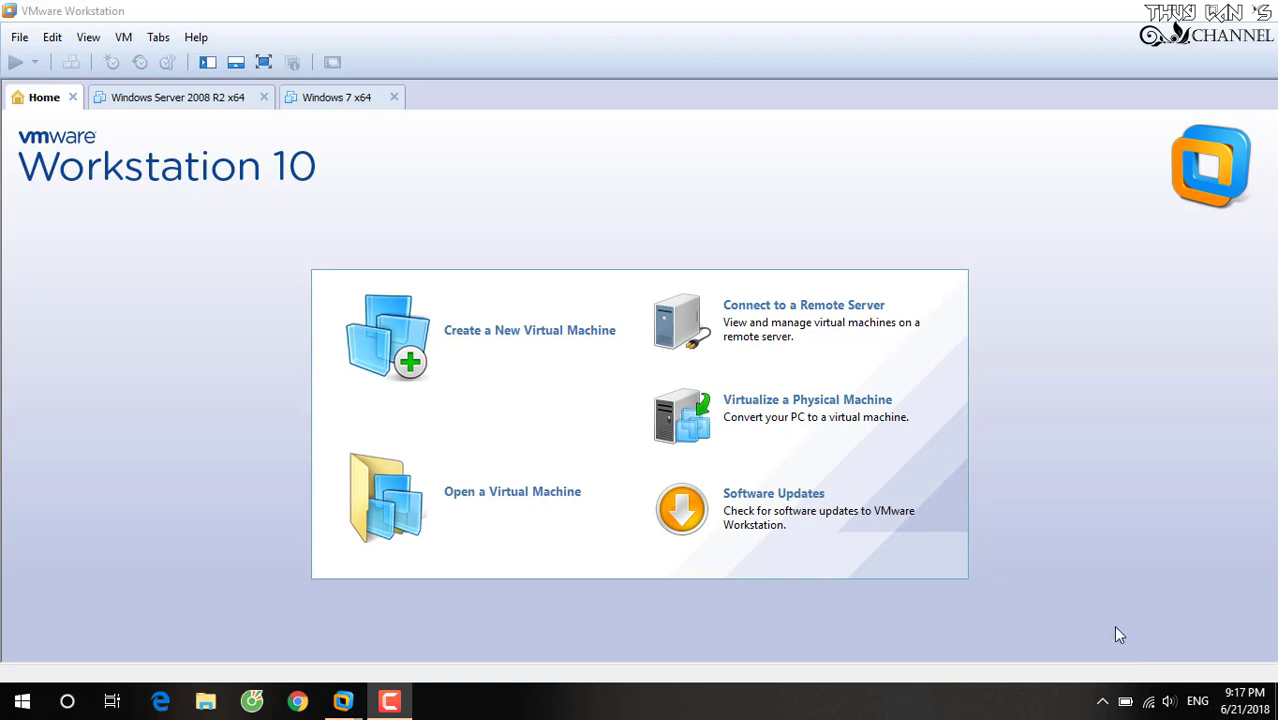
- Start a new typical virtual machine with the operating system installed later and Windows XP Professional x64 Edition as the Microsoft Windows guest version
left_click(541, 340)
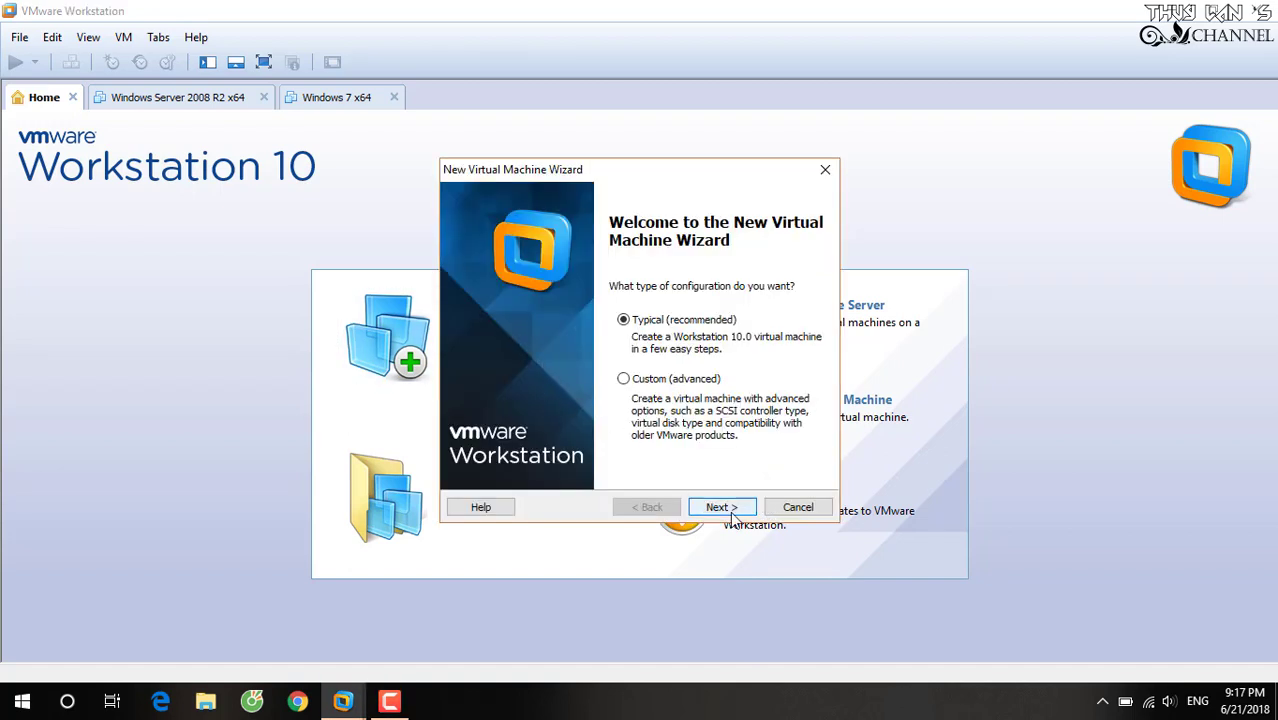
left_click(722, 507)
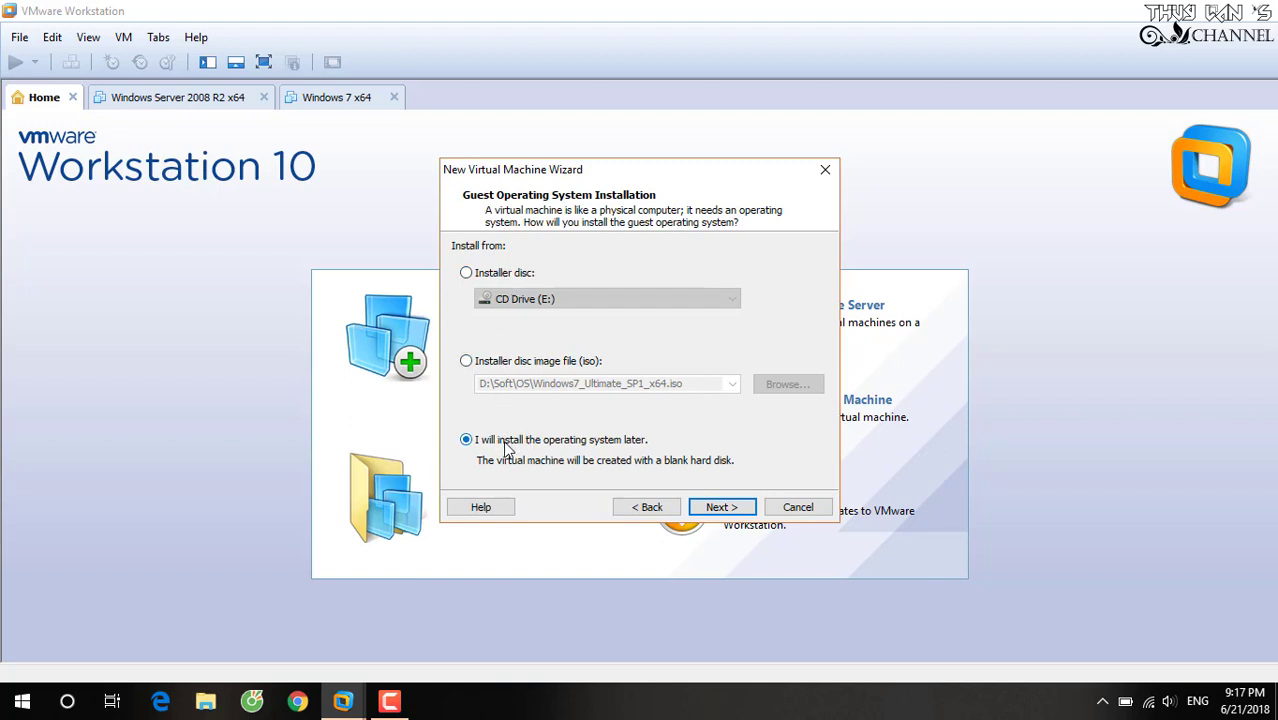
left_click(712, 507)
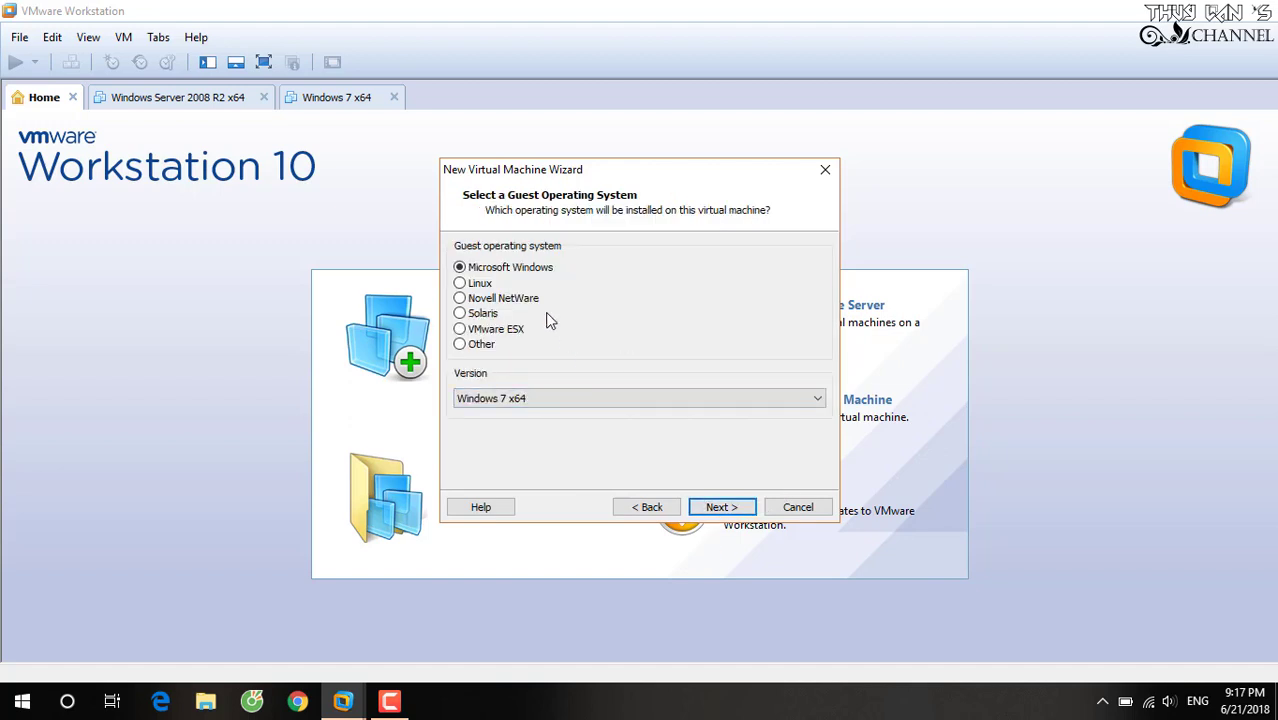
left_click(698, 403)
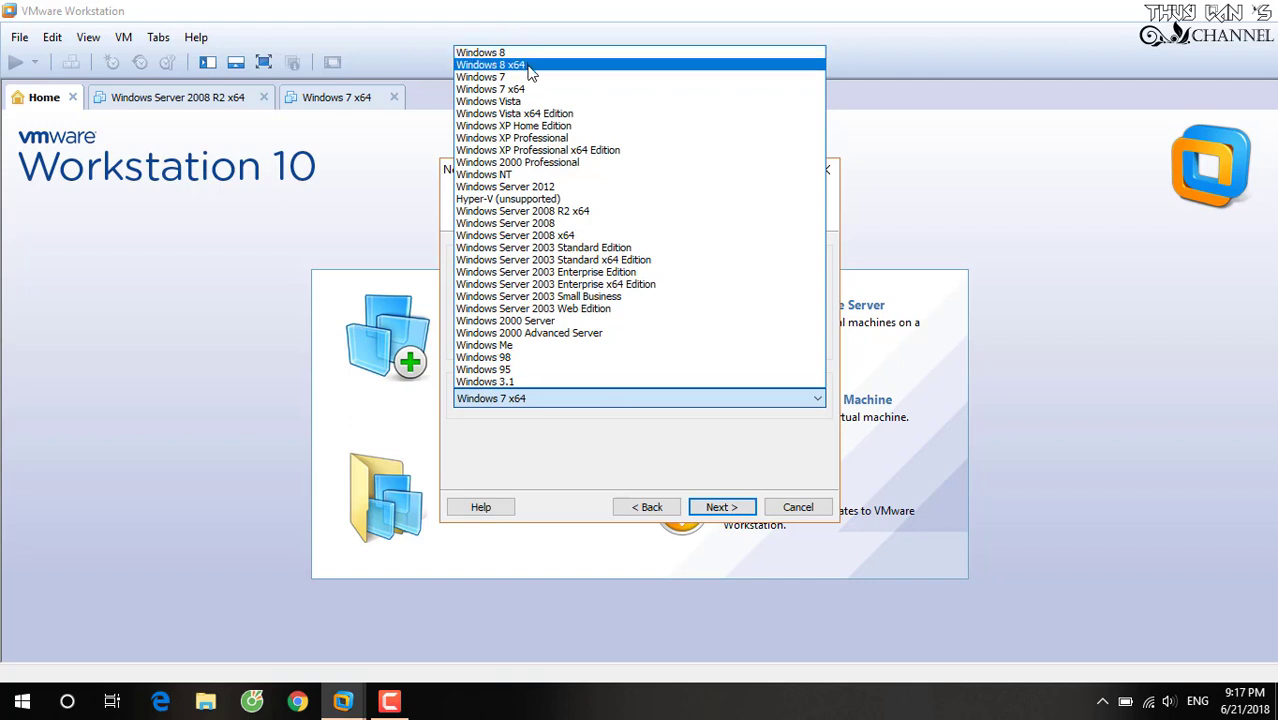
left_click(545, 152)
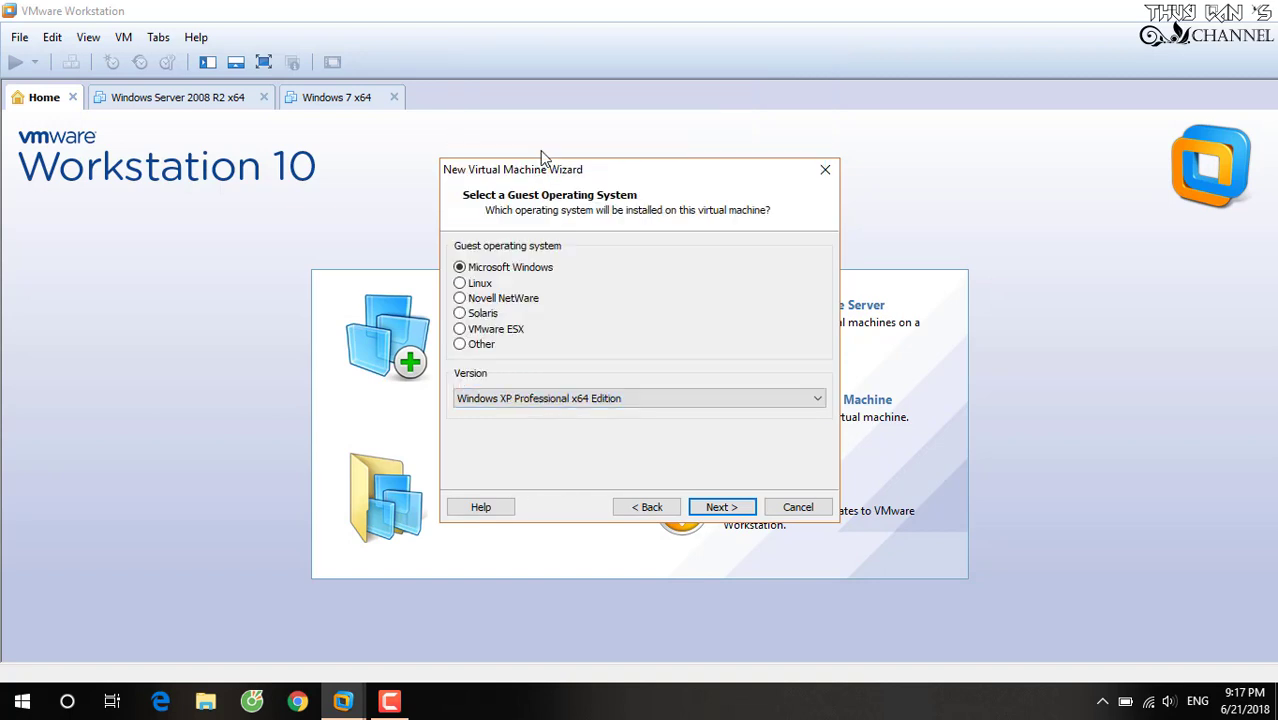
left_click(720, 507)
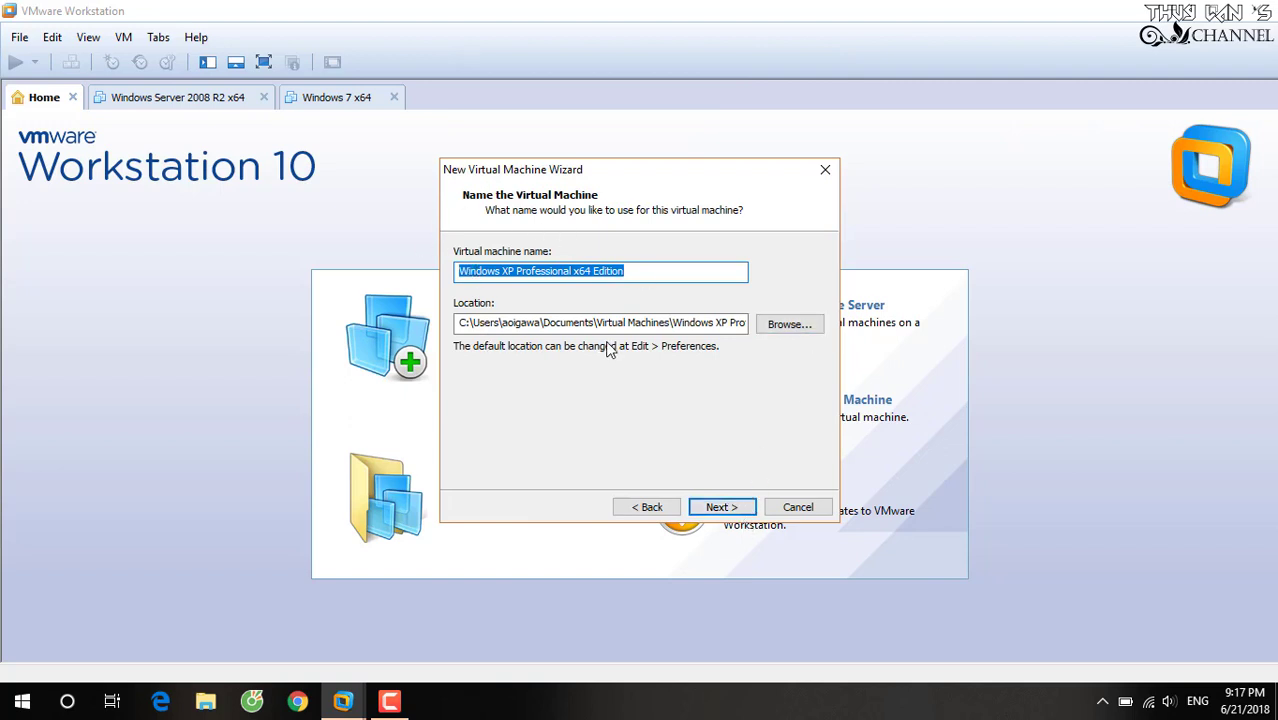
- Create a folder named wXPx64Pro in D:\VMWare and accept it as the new virtual machine's location
left_click(790, 325)
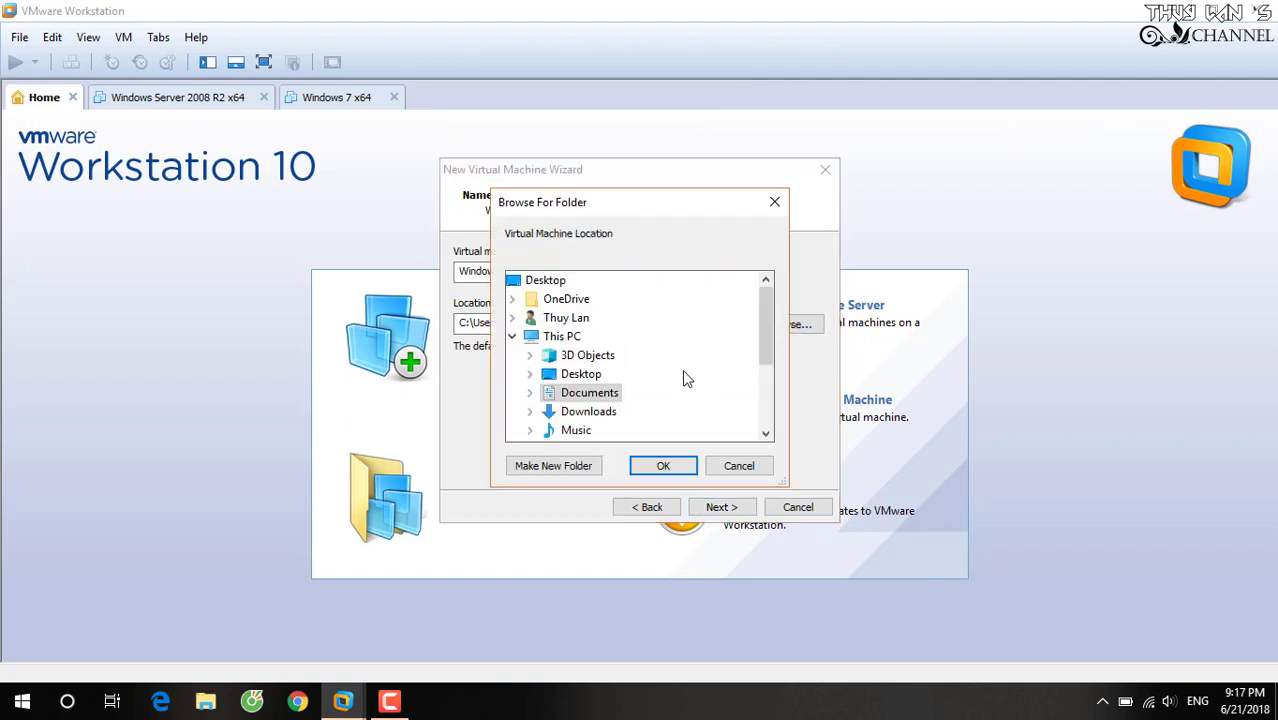
scroll(528, 370, "down", 2)
scroll(528, 370, "down", 1)
left_click(529, 373)
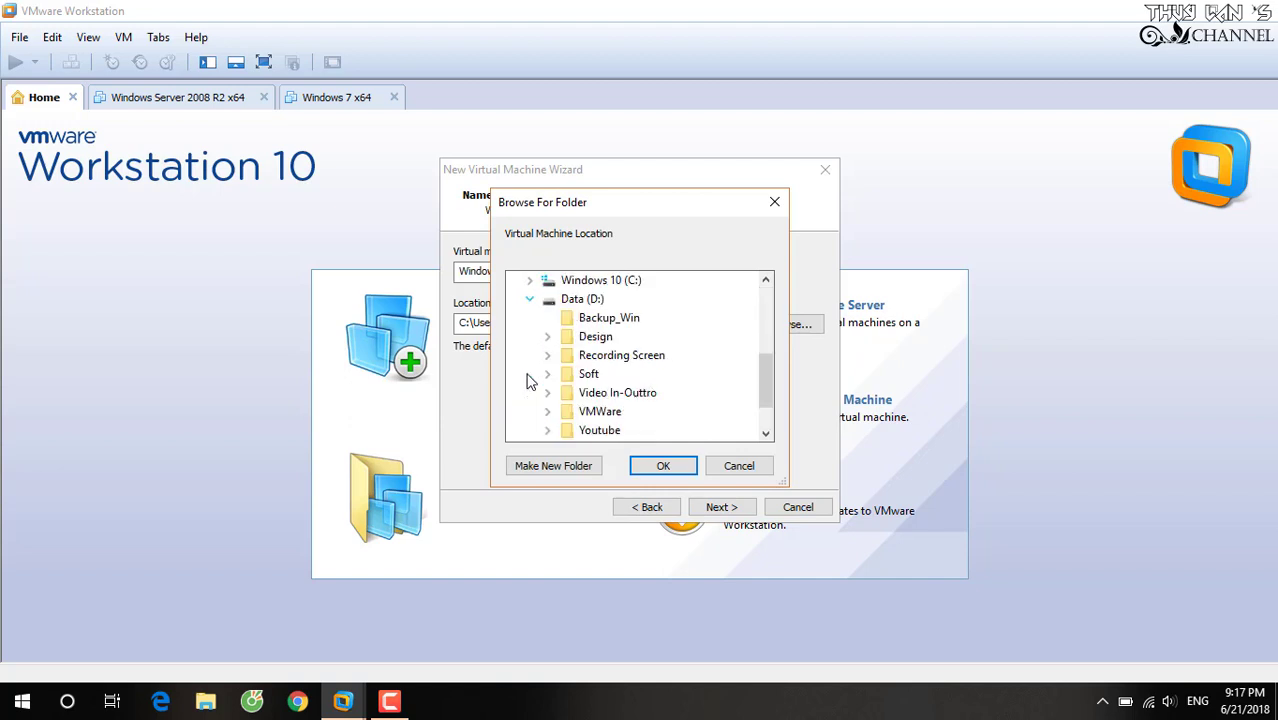
left_click(548, 411)
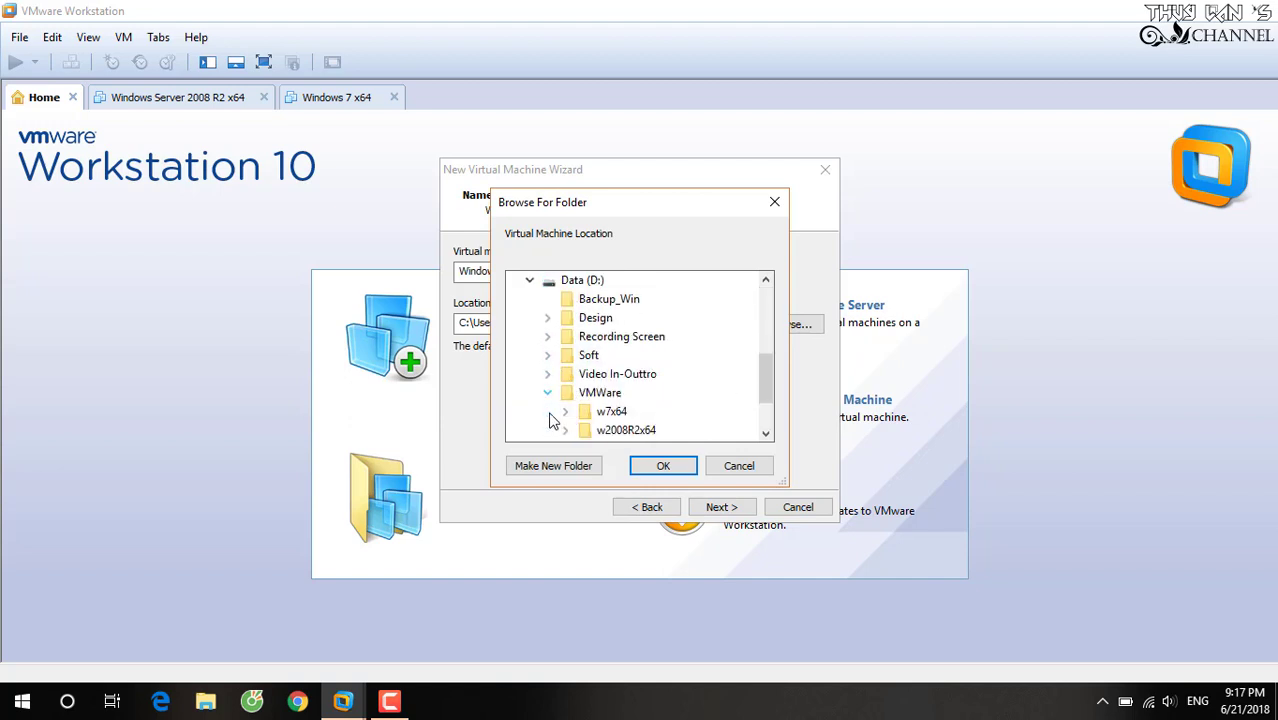
left_click(600, 392)
left_click(570, 466)
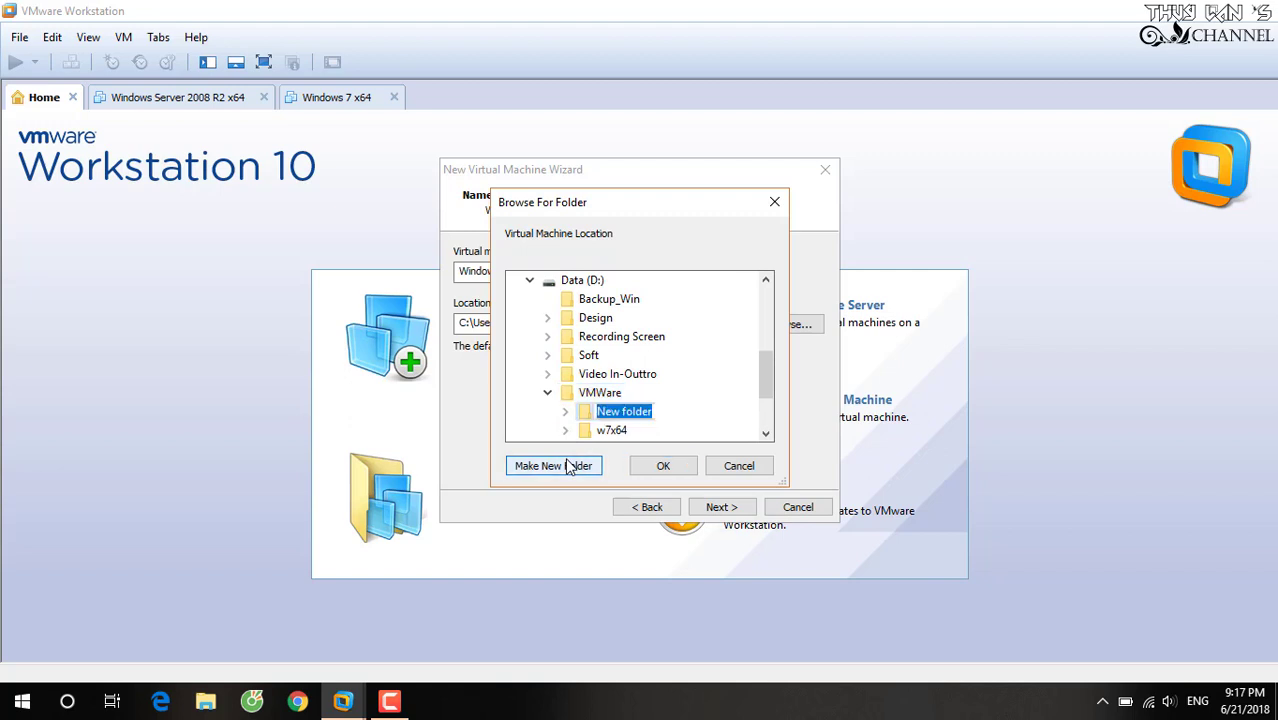
type("wXP")
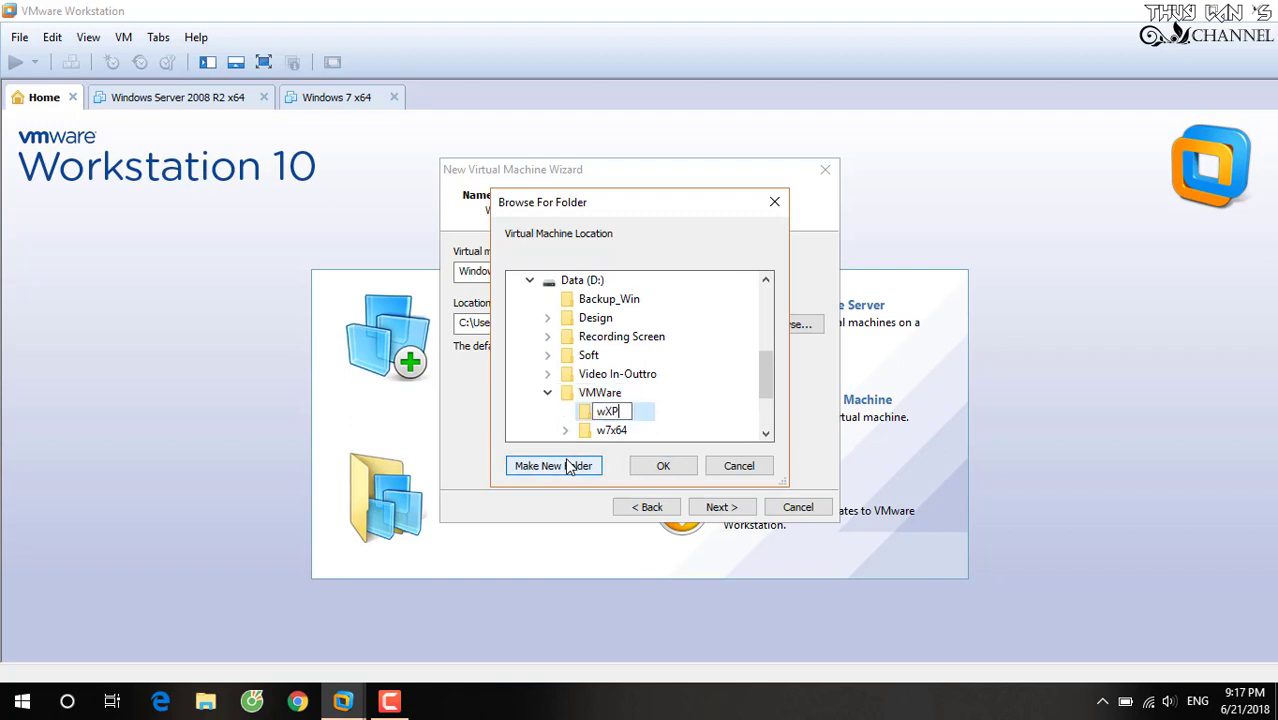
type("x64Pro")
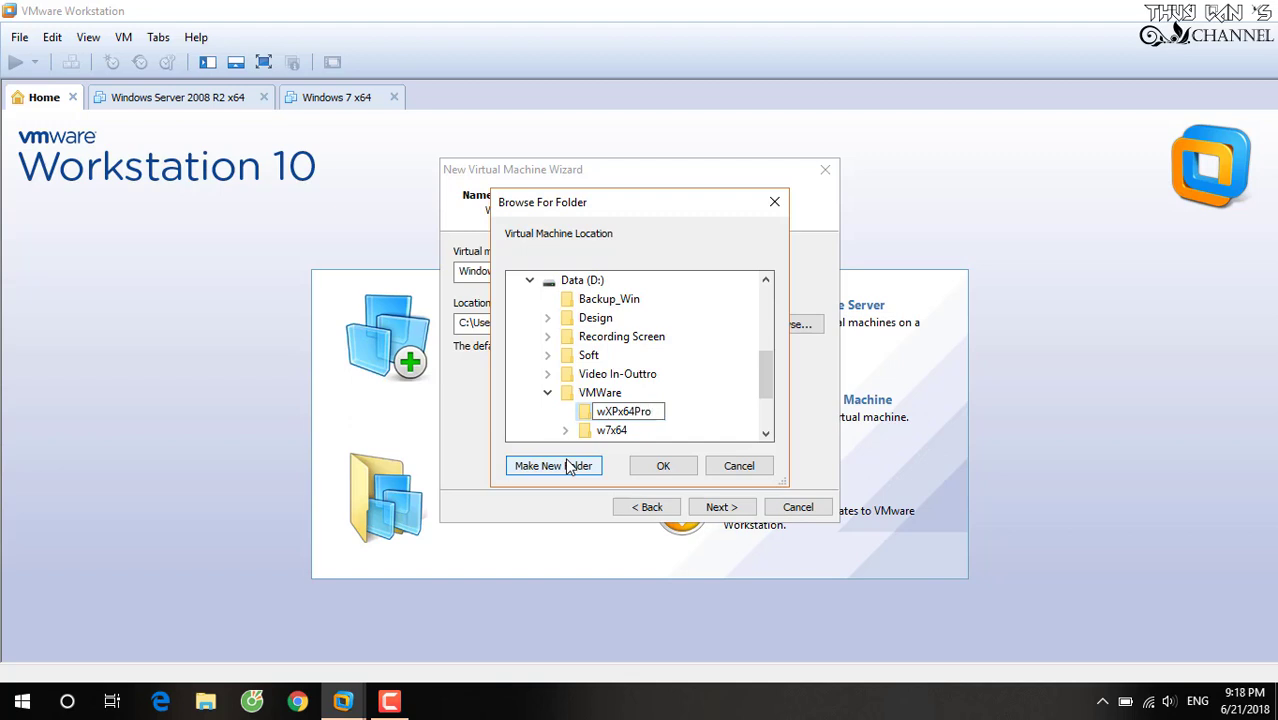
key("Return")
left_click(645, 470)
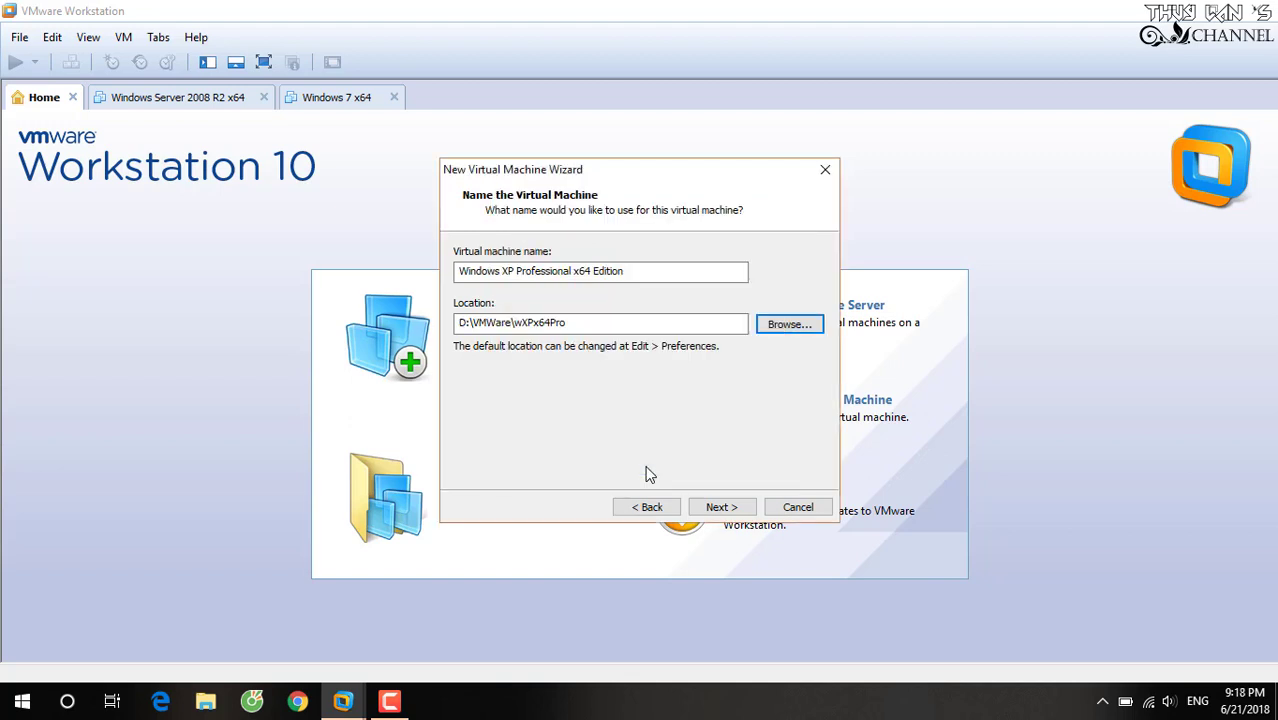
left_click(721, 507)
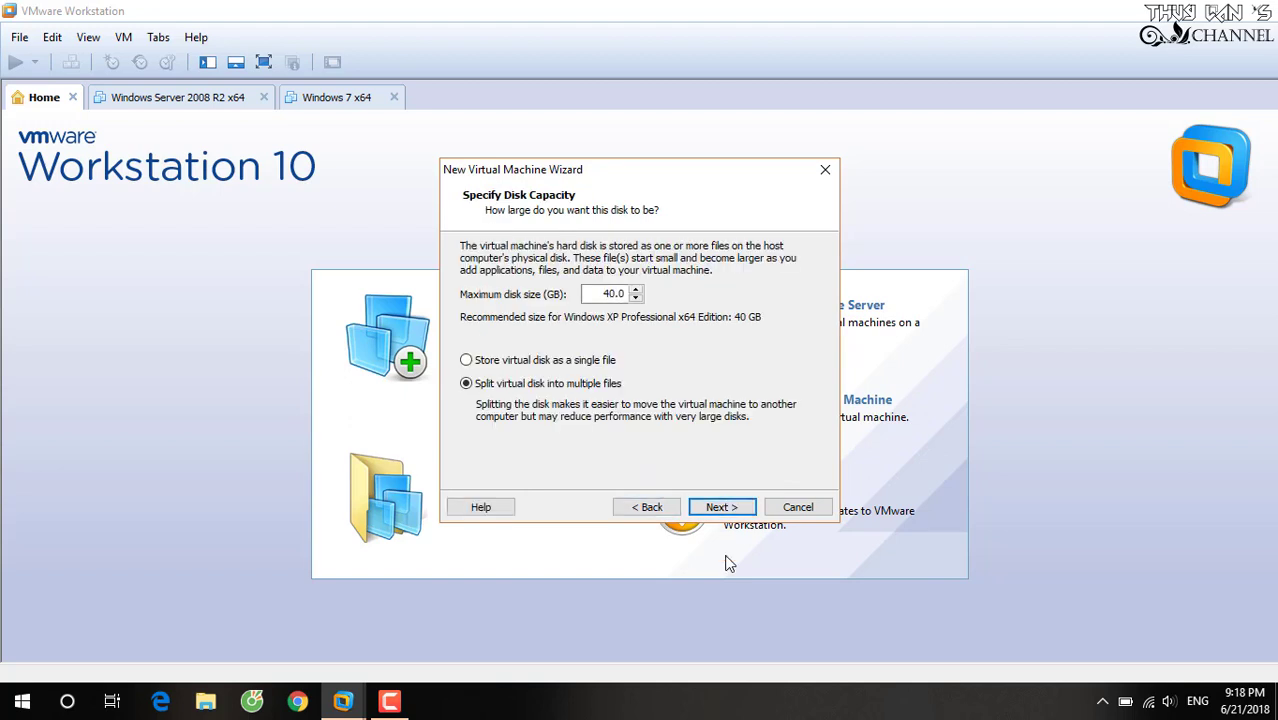
- Set the maximum disk size to 20 GB stored as a single file, and finish creating the virtual machine
double_click(596, 293)
type("20")
left_click(584, 362)
left_click(730, 507)
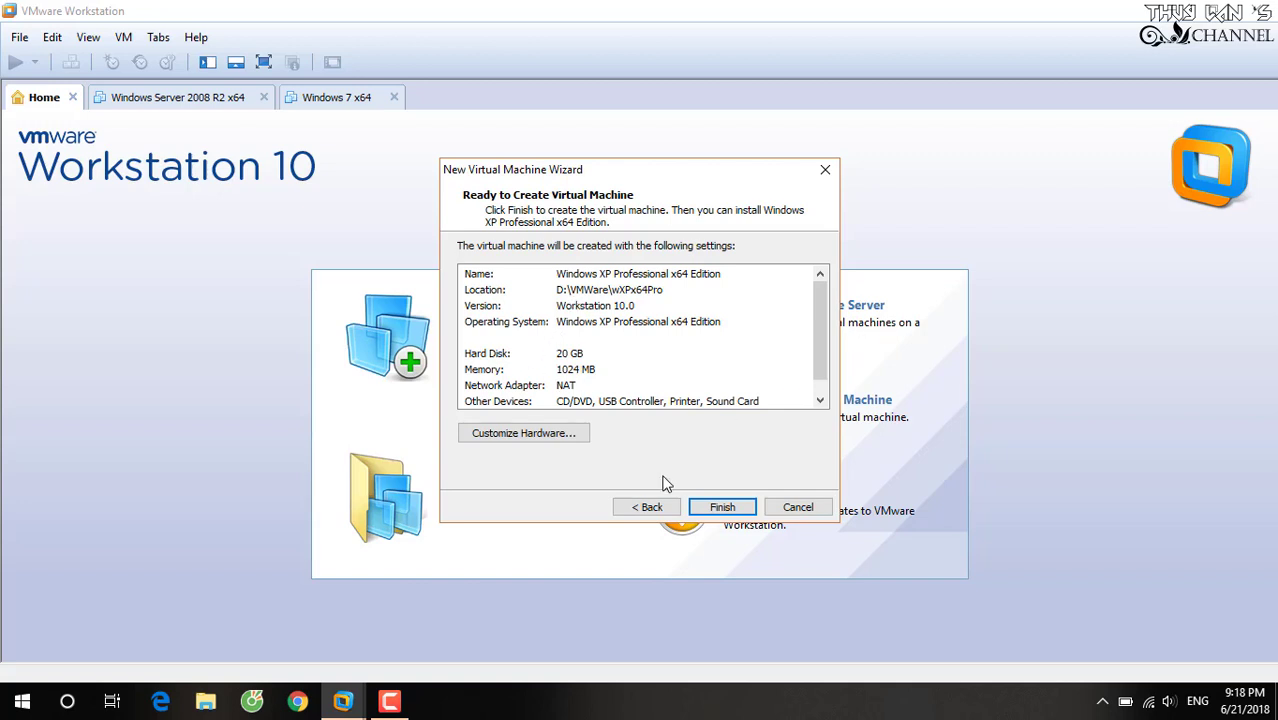
left_click(718, 507)
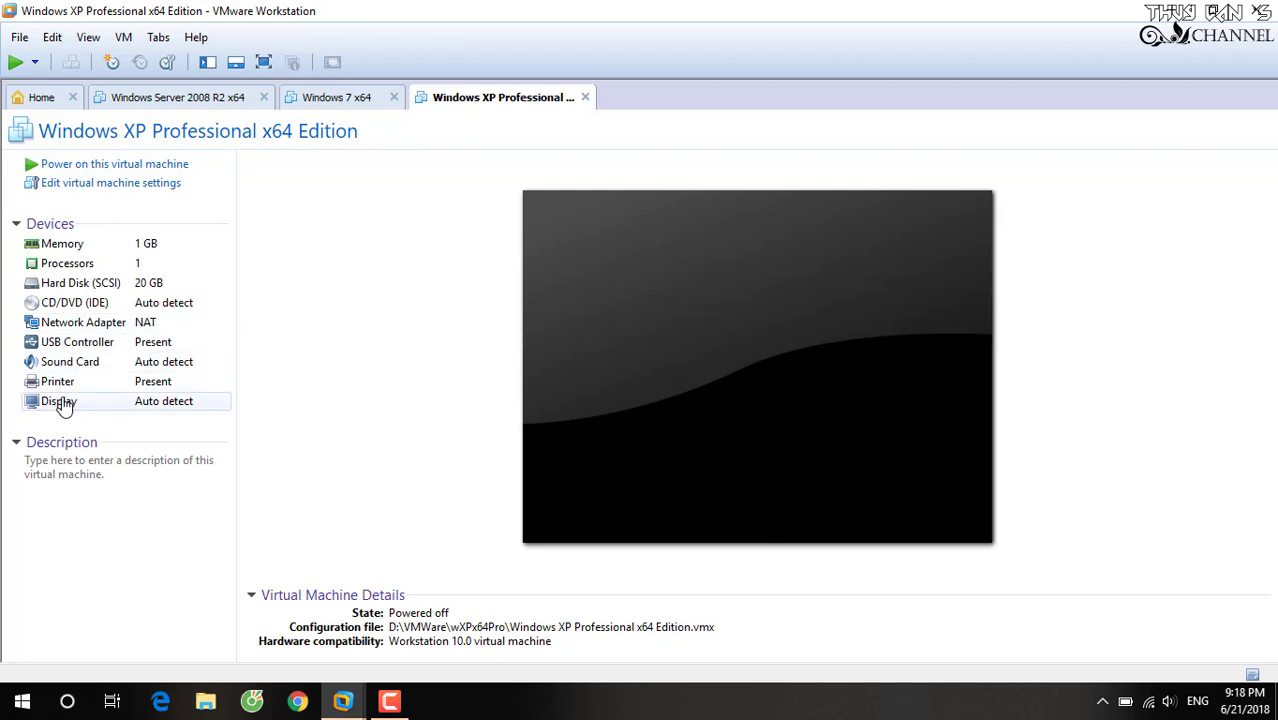
- Set the virtual machine's CD/DVD drive to use the Microsoft Windows XP Professional SP3 x86 ISO image from D:\Soft\OS
left_click(80, 185)
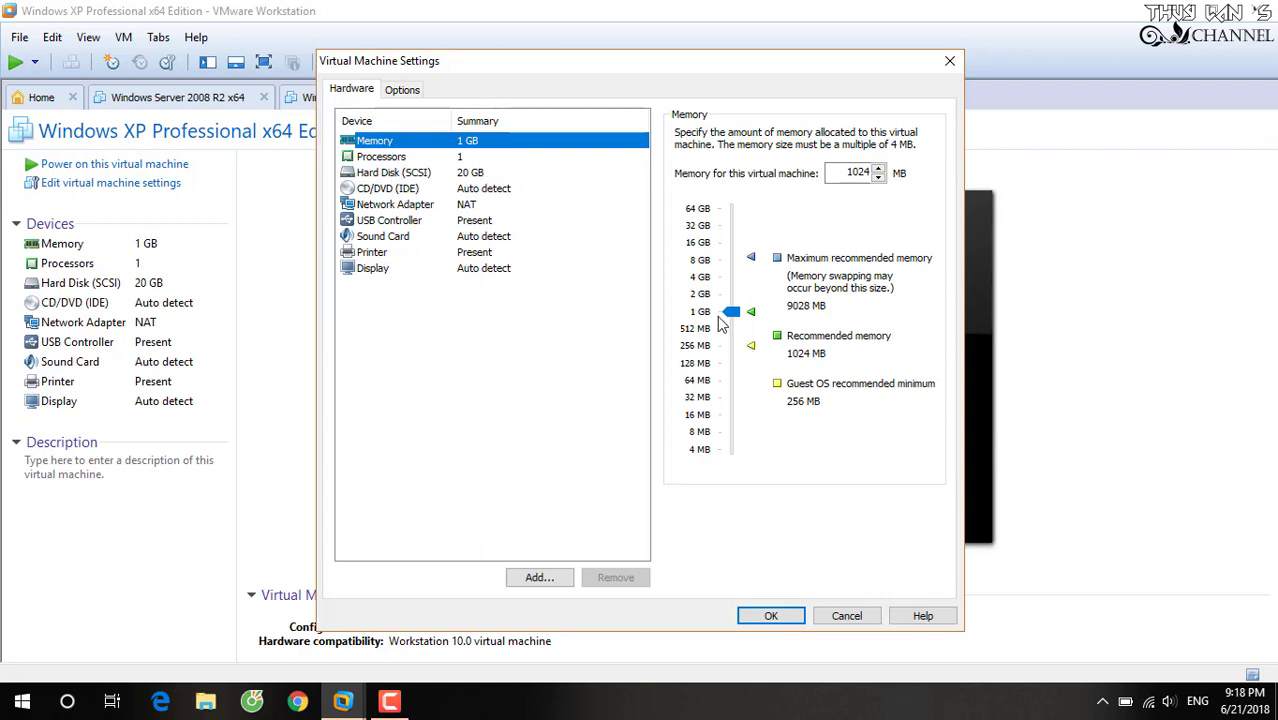
left_click(465, 158)
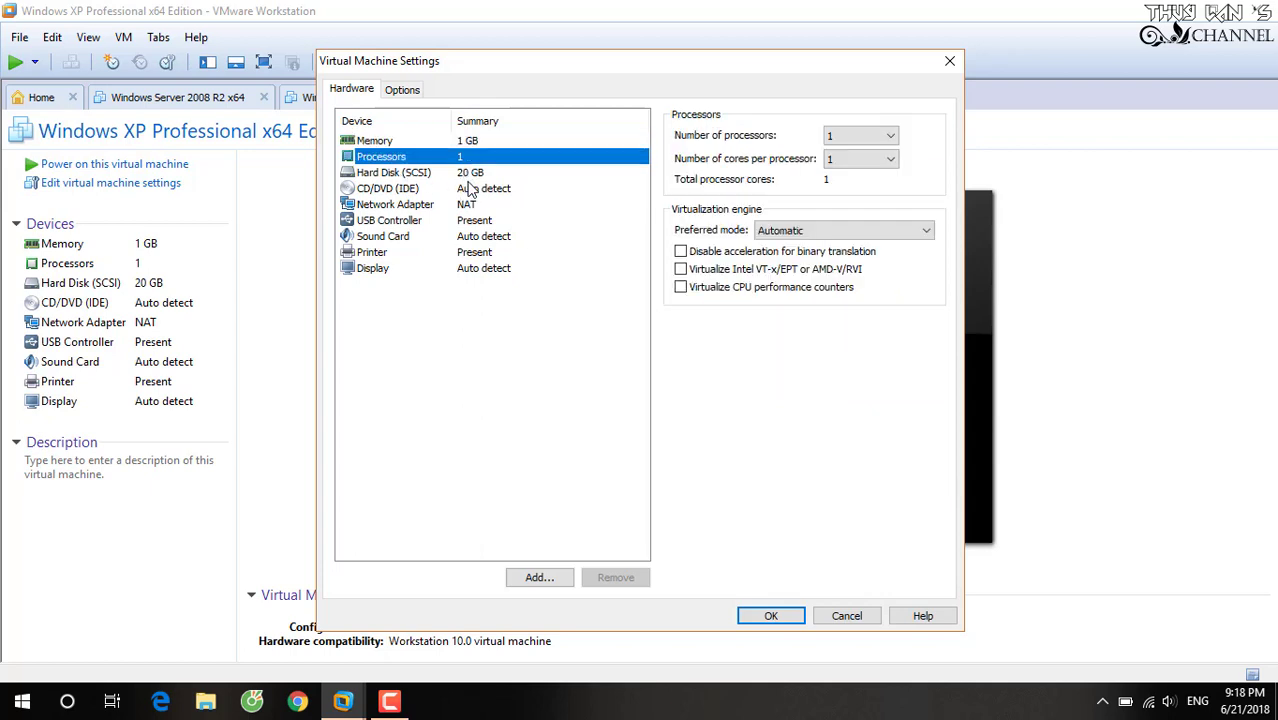
left_click(470, 190)
left_click(468, 174)
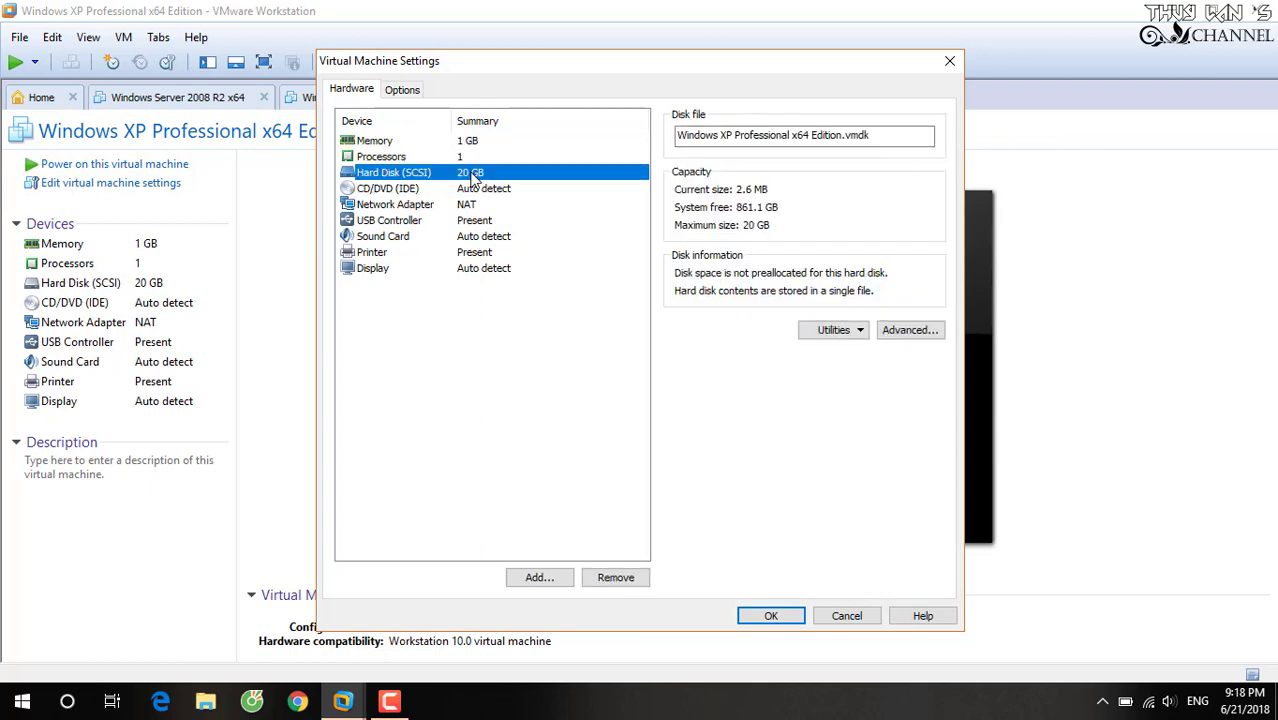
left_click(467, 192)
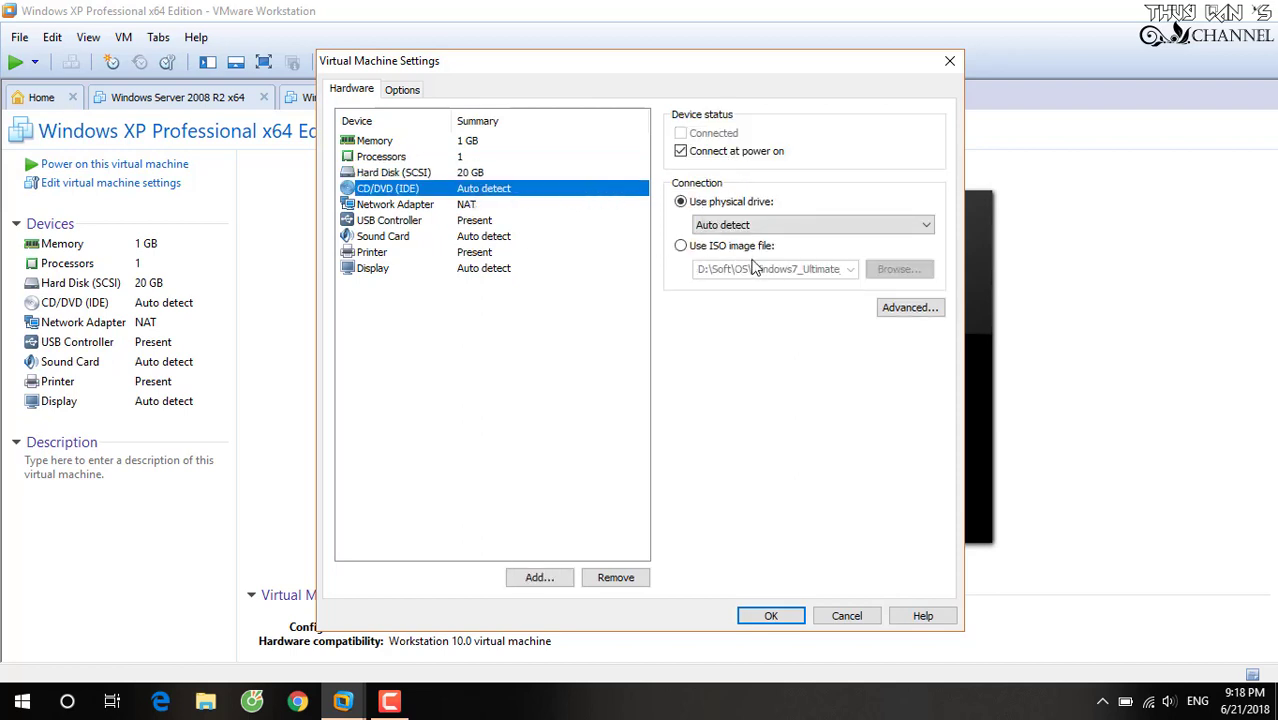
left_click(680, 246)
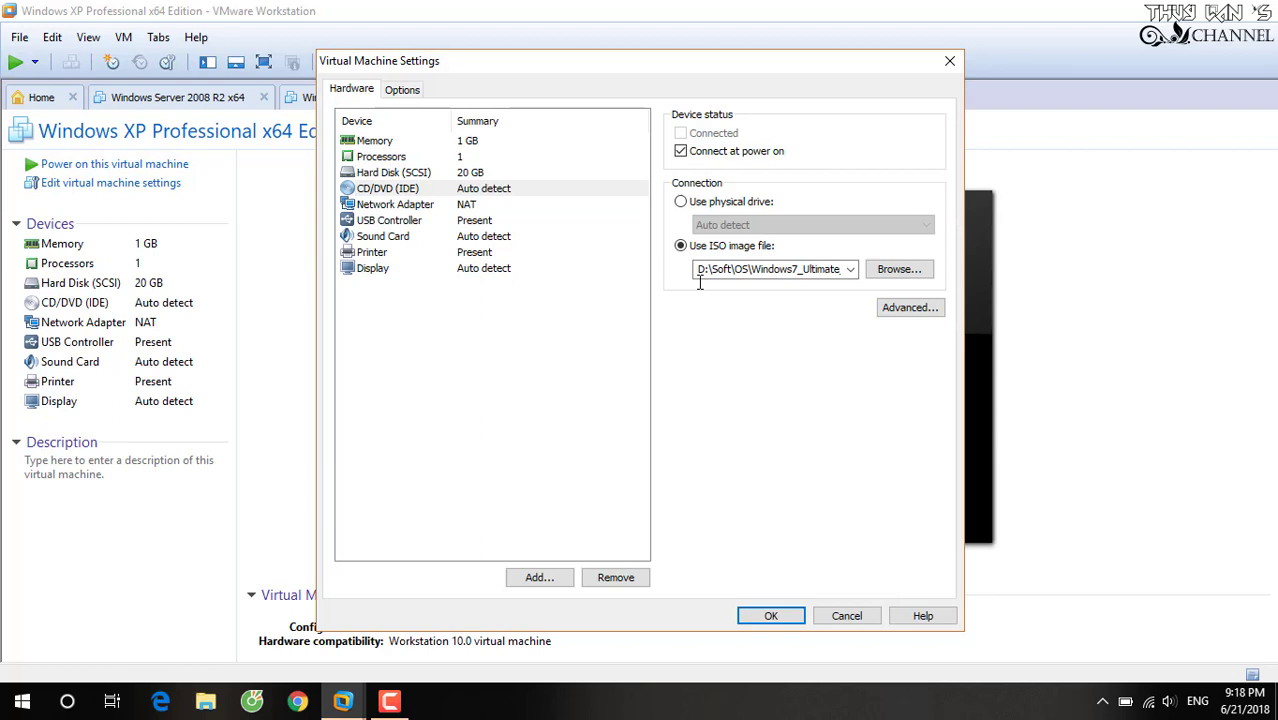
left_click(899, 269)
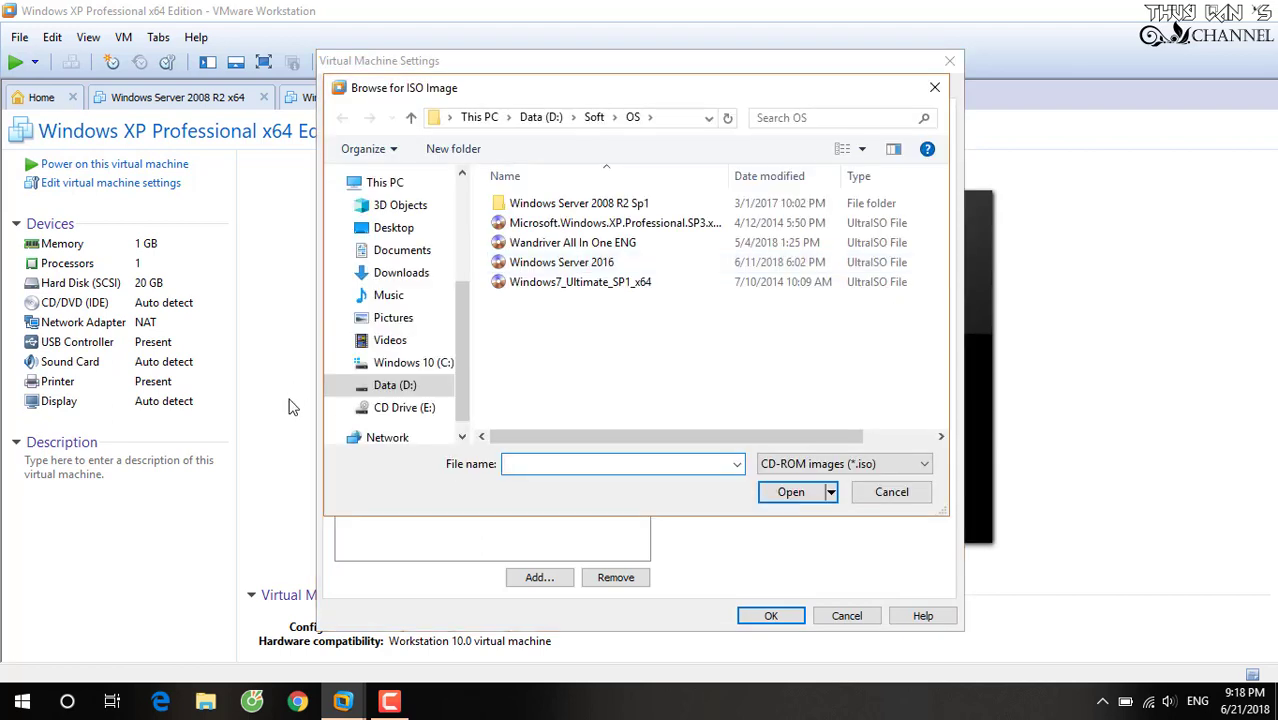
left_click(390, 387)
double_click(530, 264)
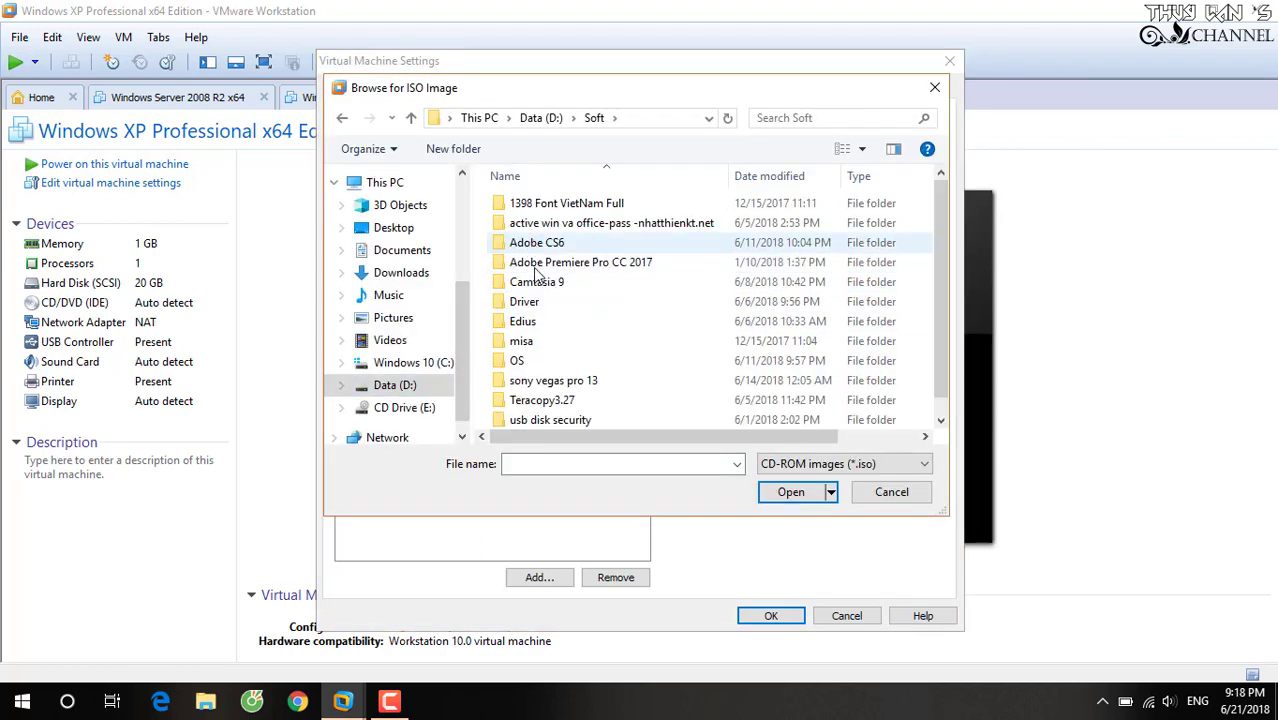
double_click(516, 361)
left_click(590, 223)
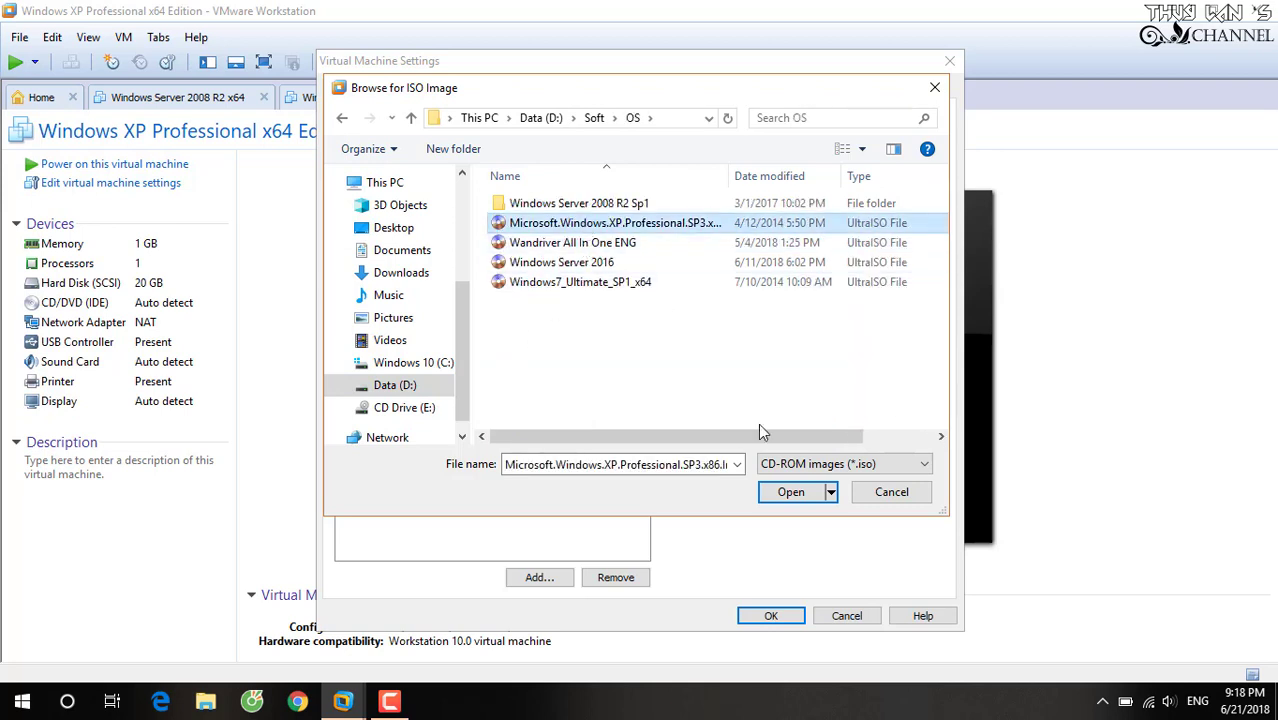
left_click(791, 492)
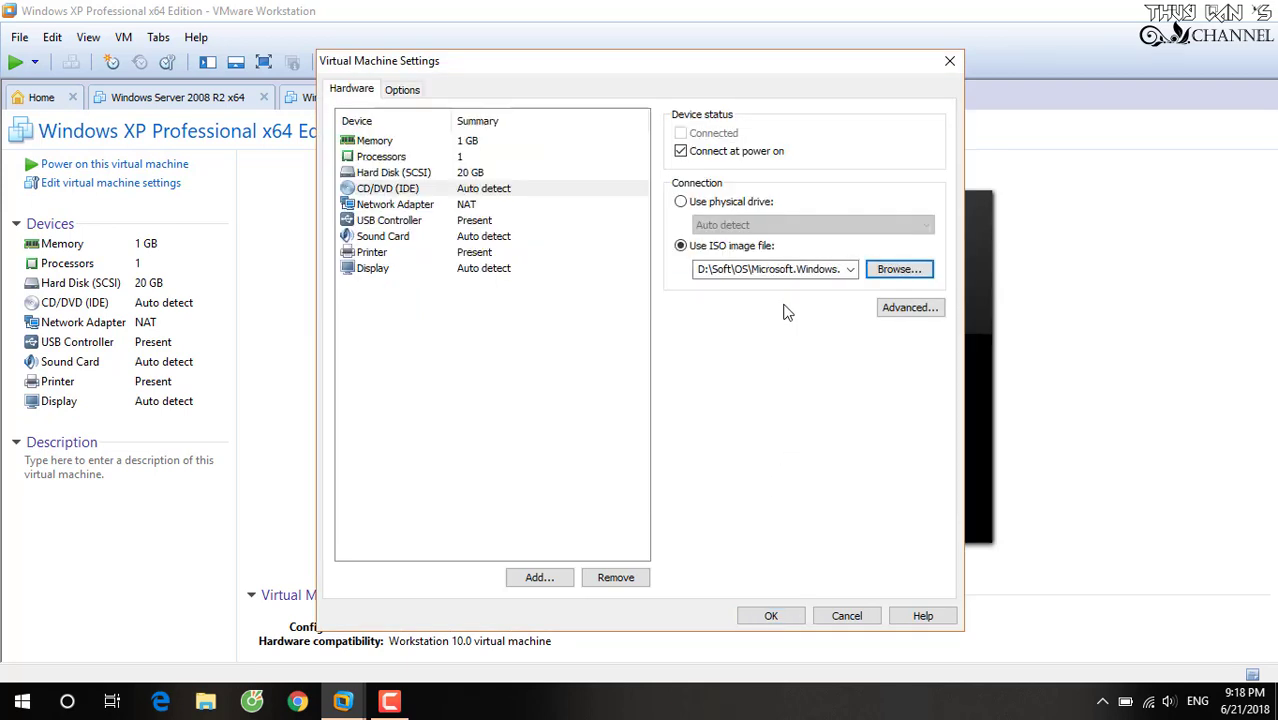
left_click(768, 617)
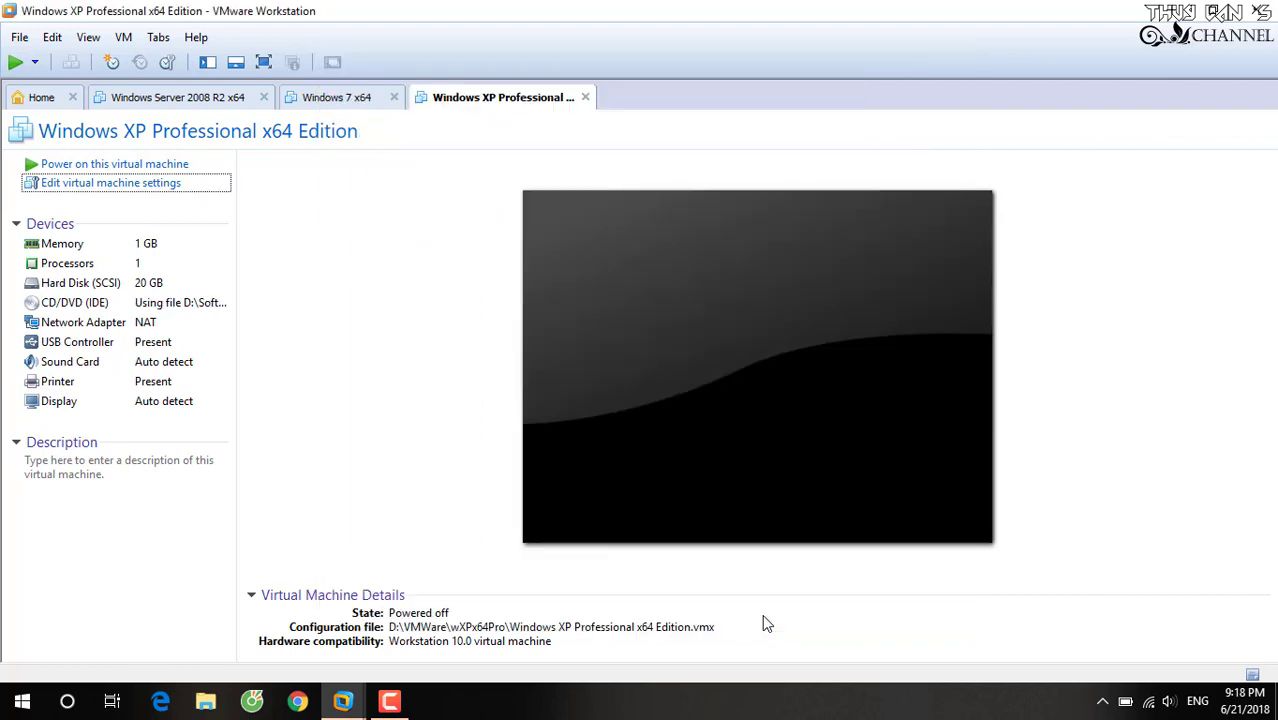
- Power on the Windows XP virtual machine and show the Windows Setup in full screen
left_click(133, 167)
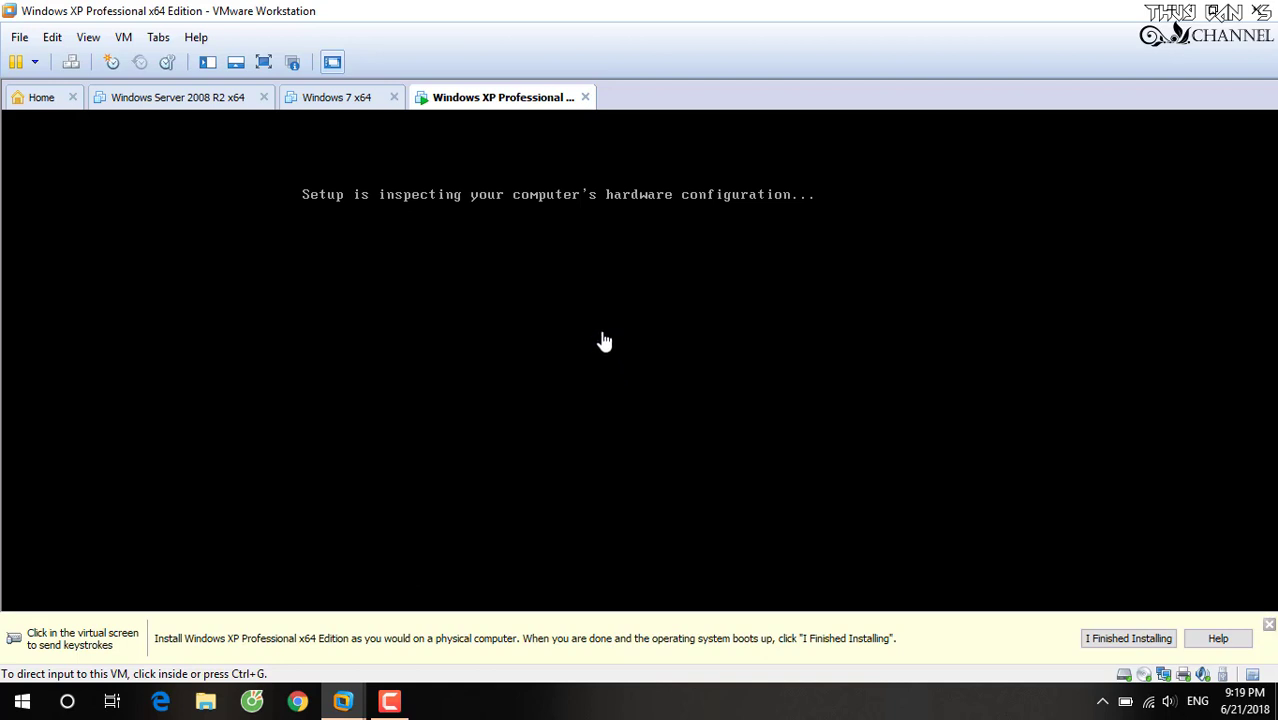
left_click(265, 63)
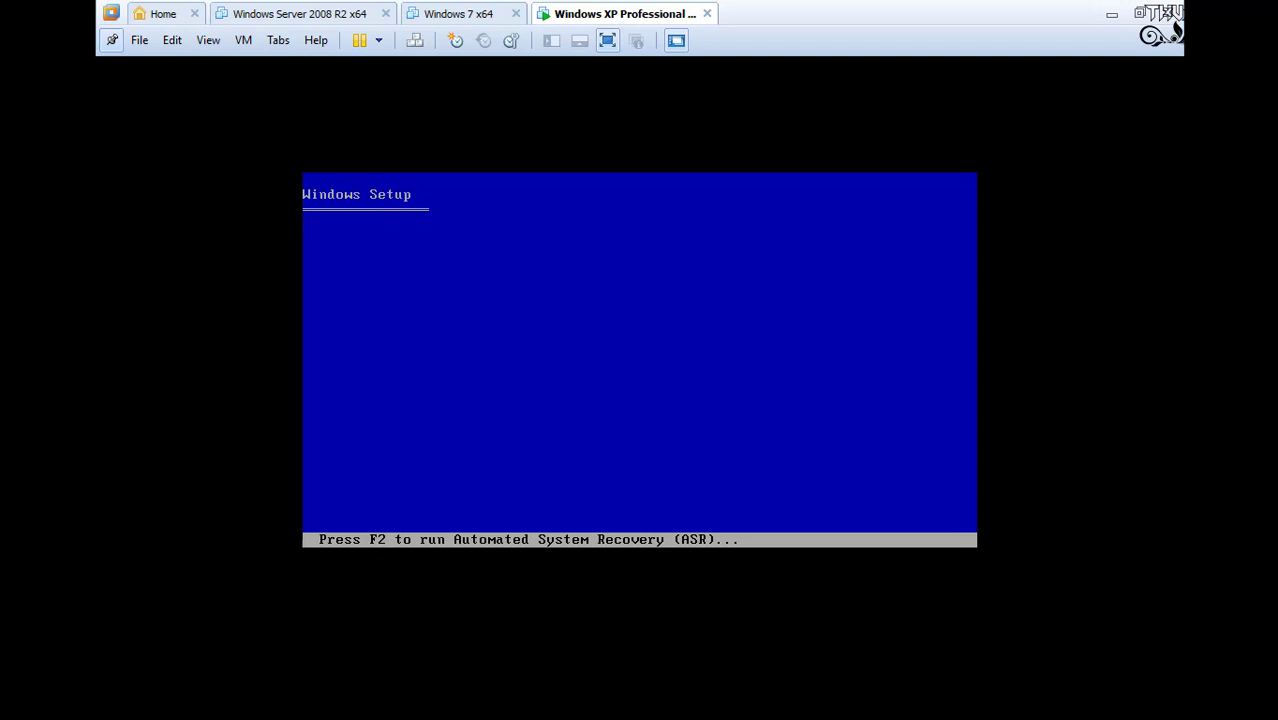
key("ctrl+alt")
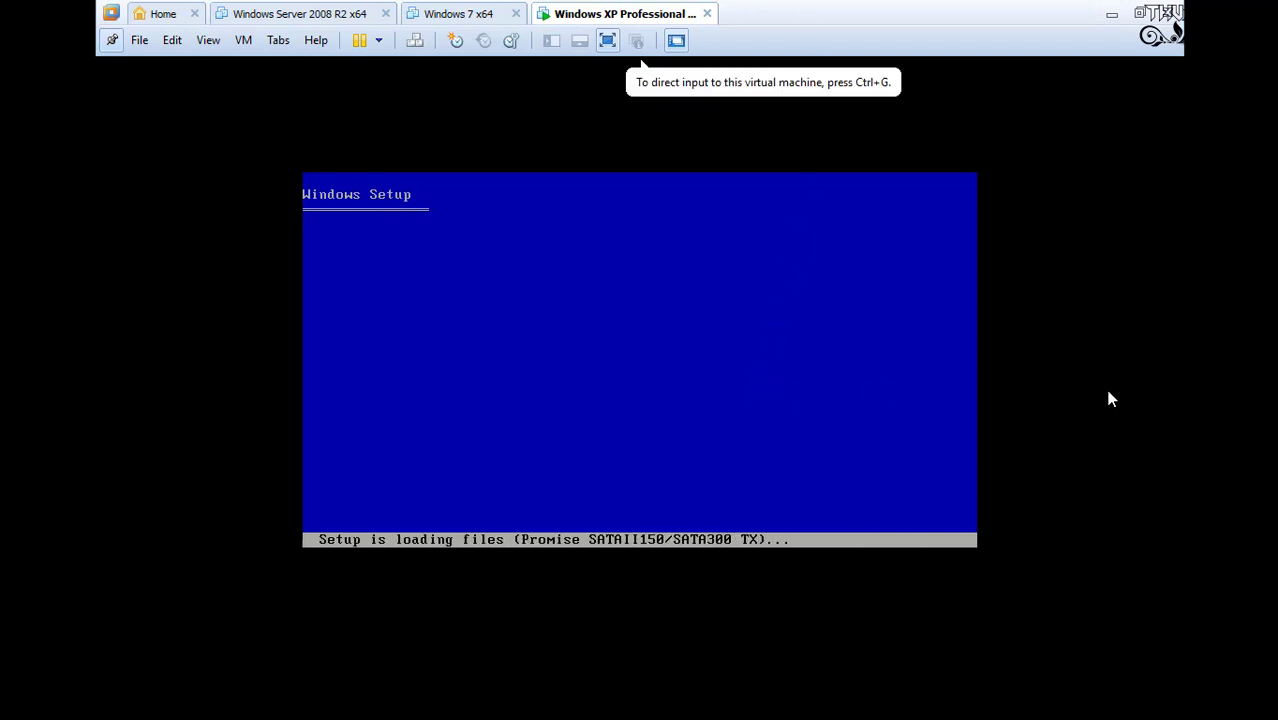
left_click(681, 432)
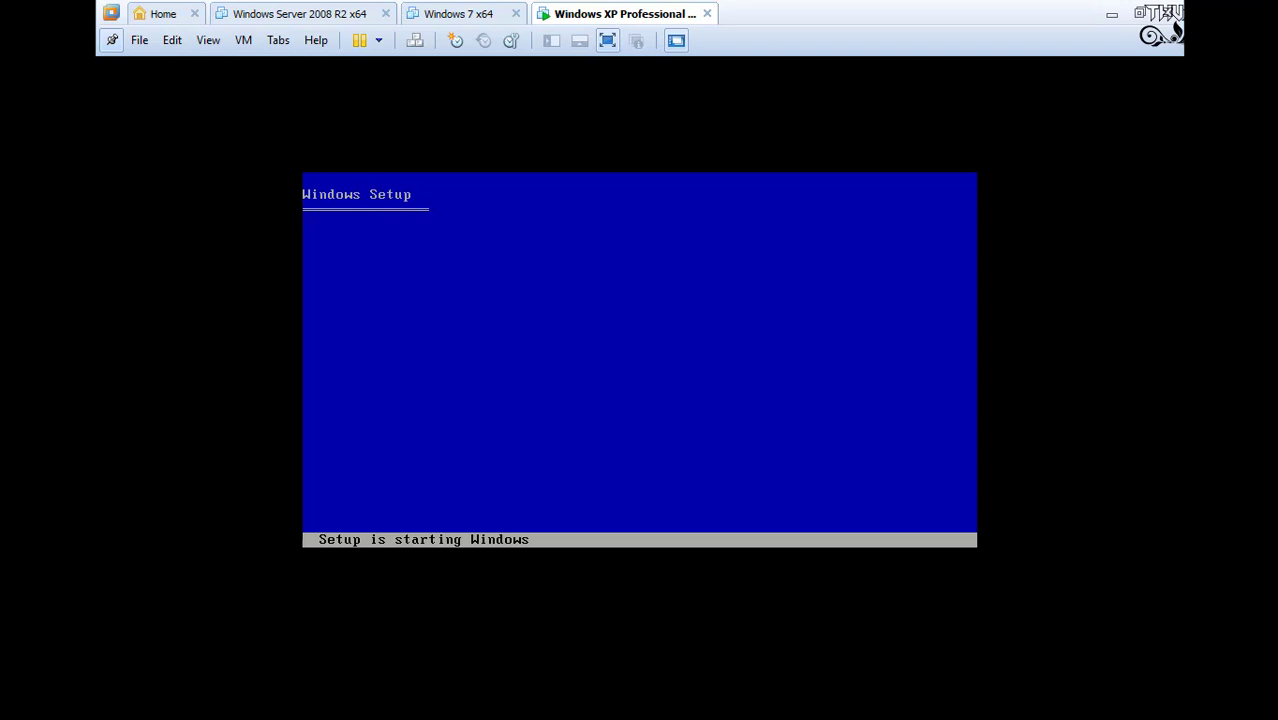
left_click(607, 40)
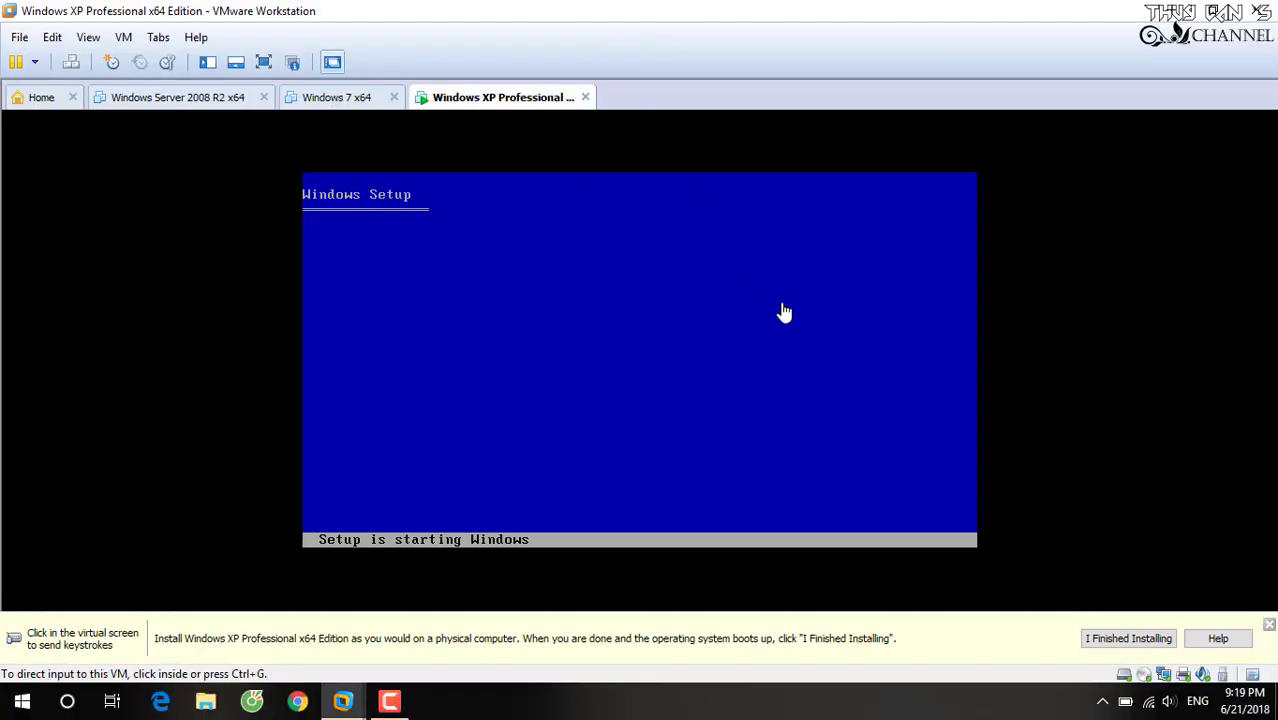
left_click(389, 701)
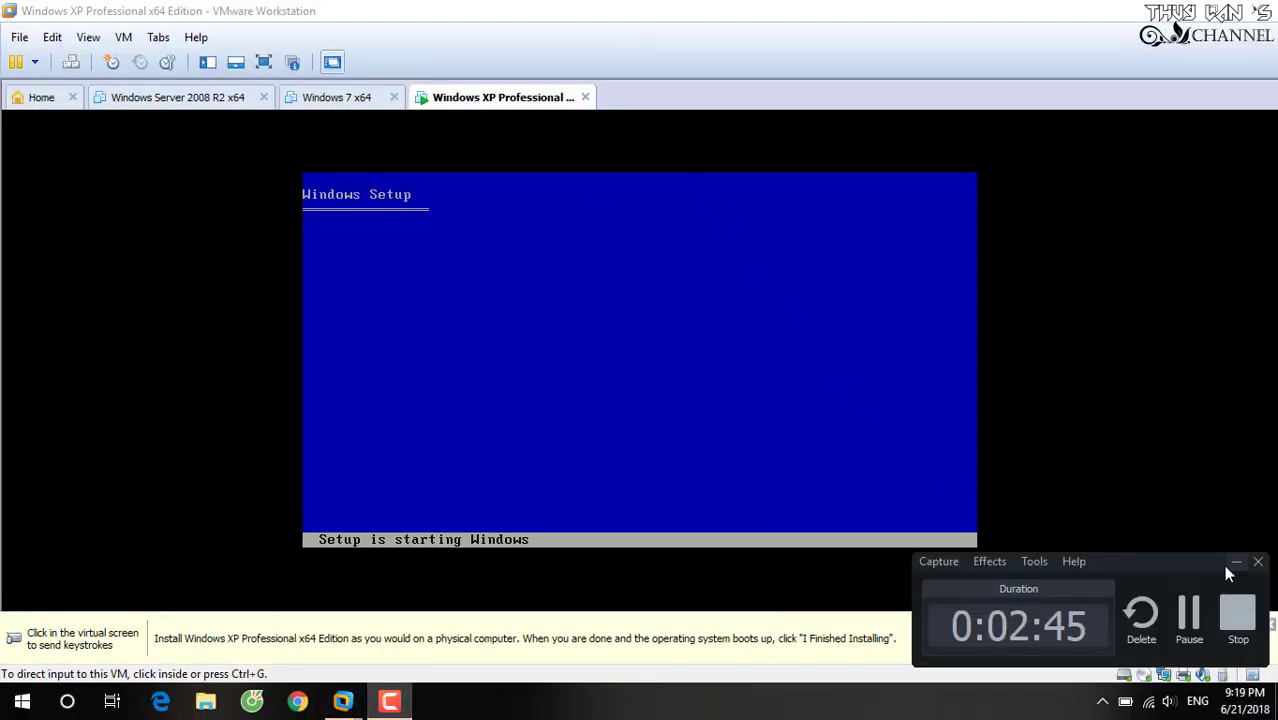
left_click(1188, 614)
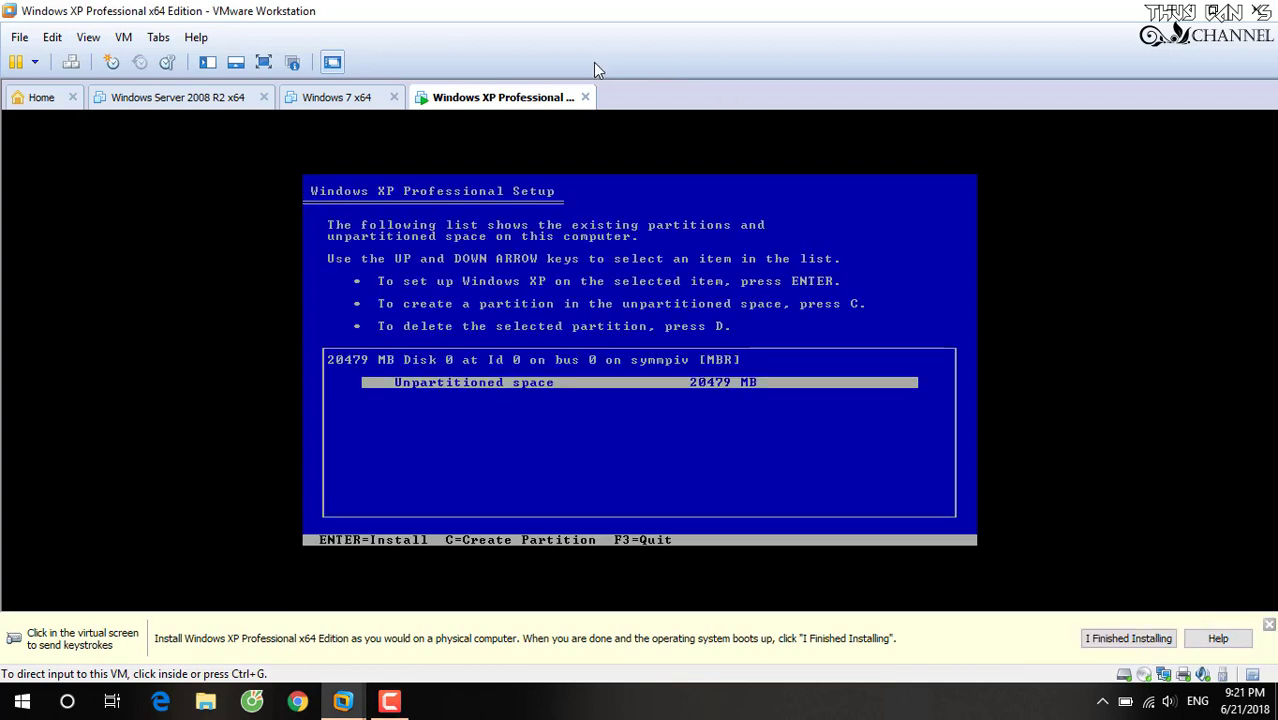
- Return the virtual machine to full screen at the Setup partition list and release its input capture
left_click(264, 62)
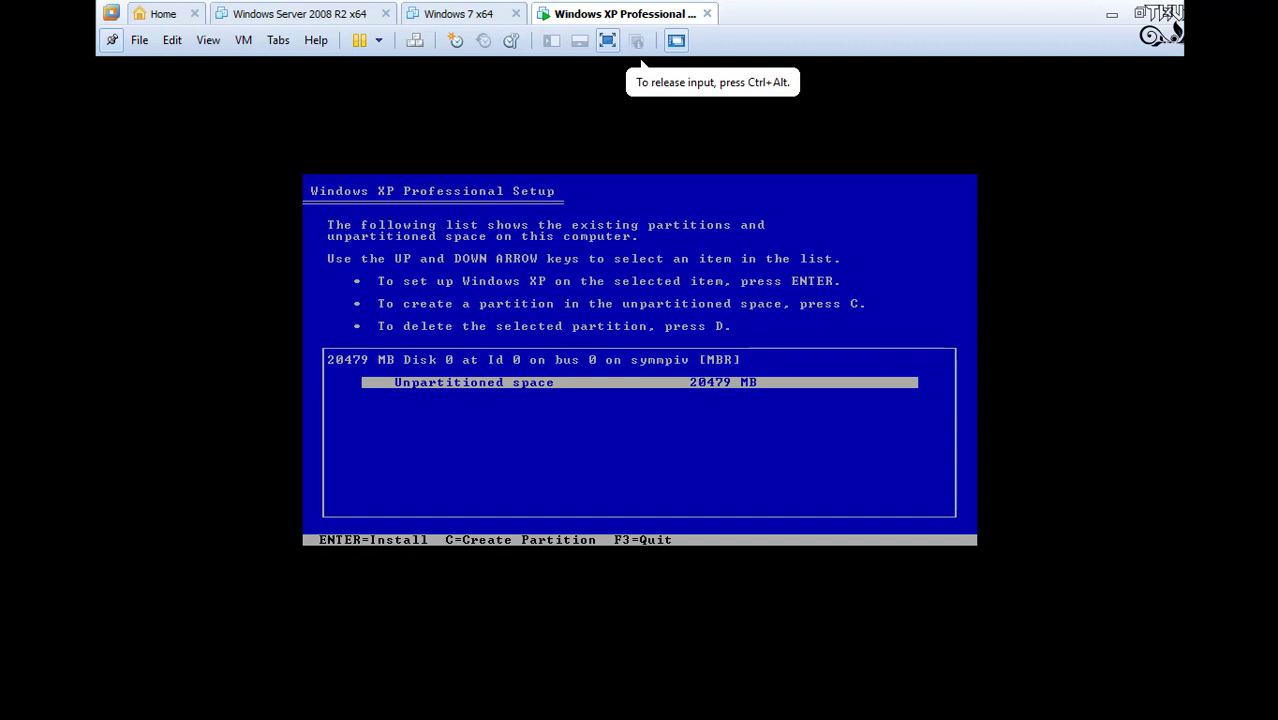
key("ctrl+alt")
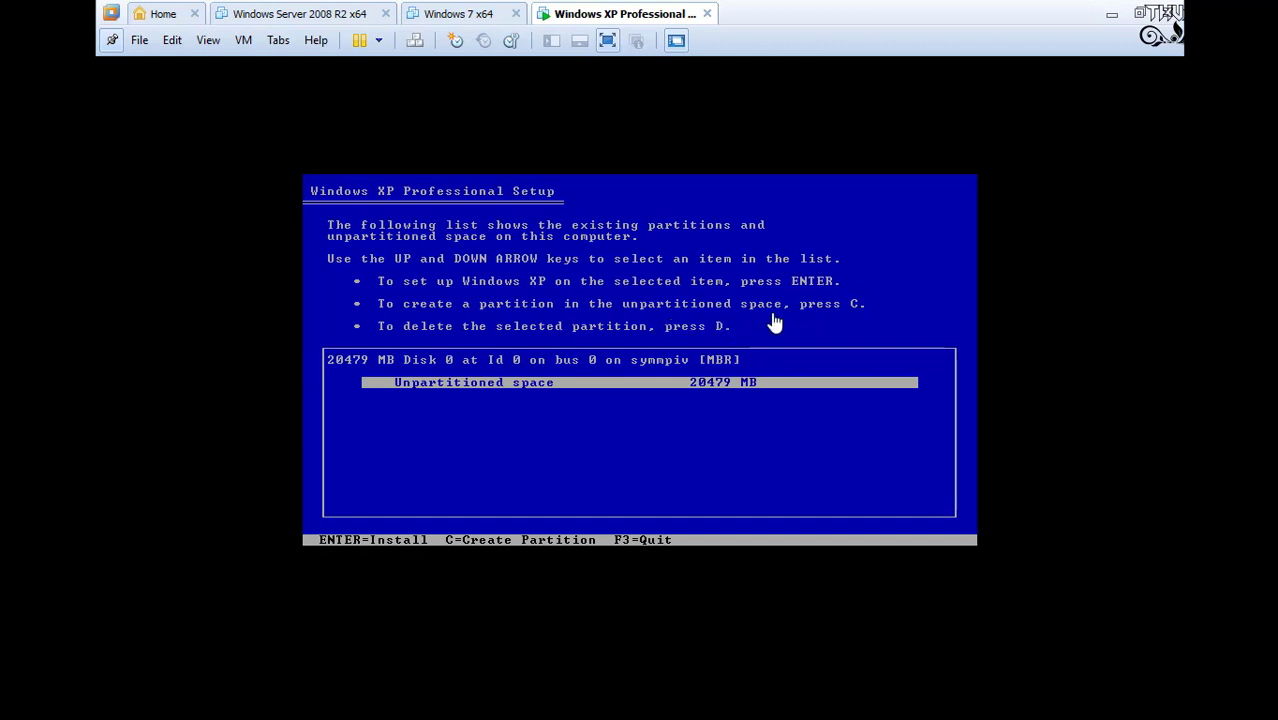
- Create a 20472 MB partition in the unpartitioned space of the virtual disk
left_click(845, 319)
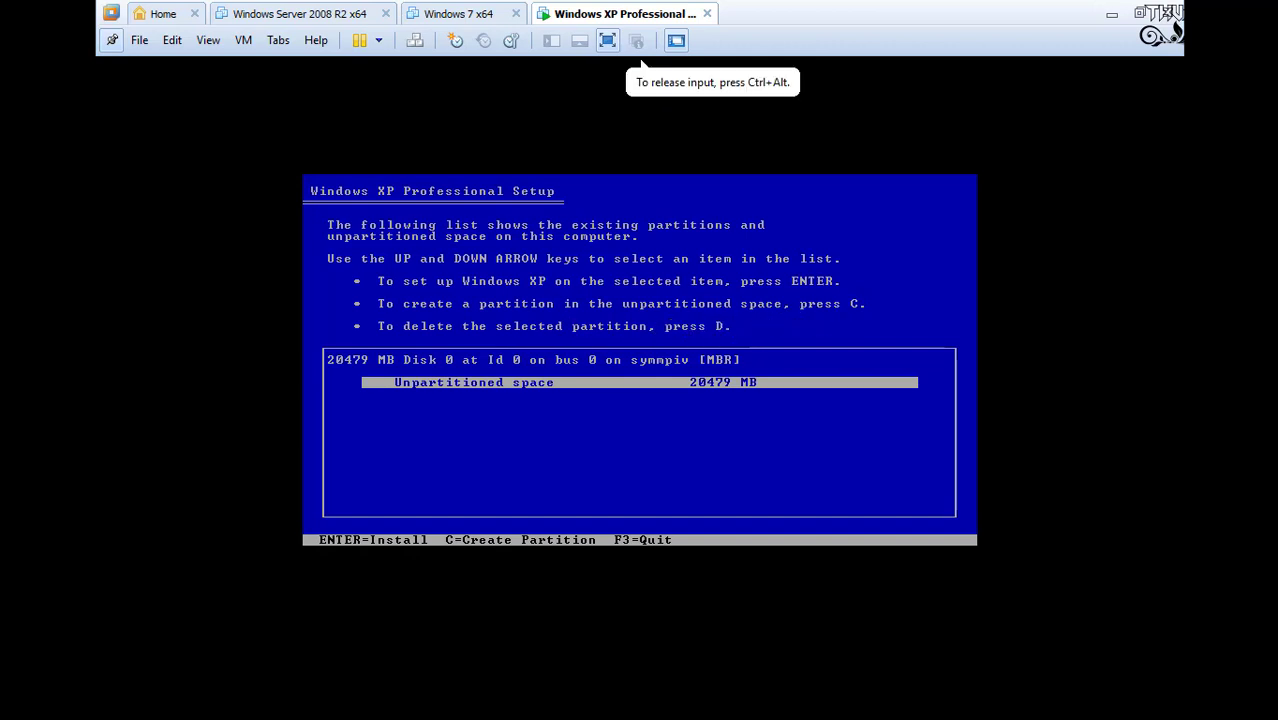
key("c")
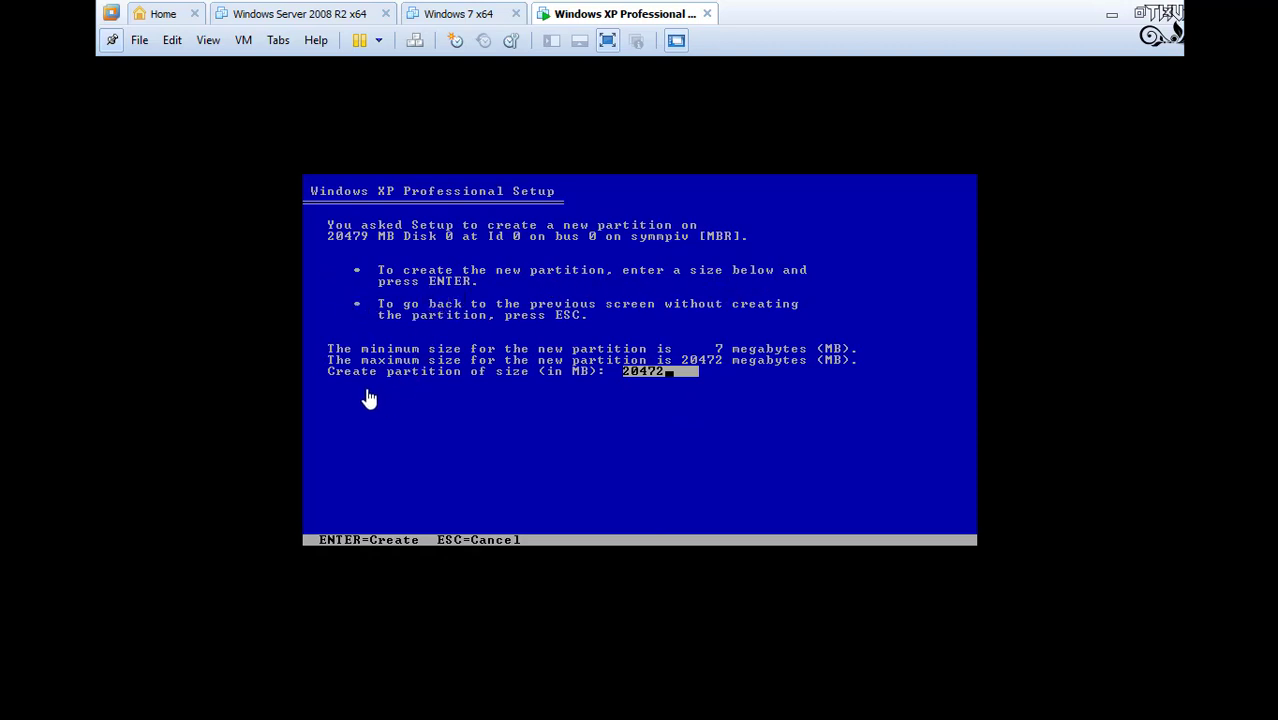
left_click(654, 386)
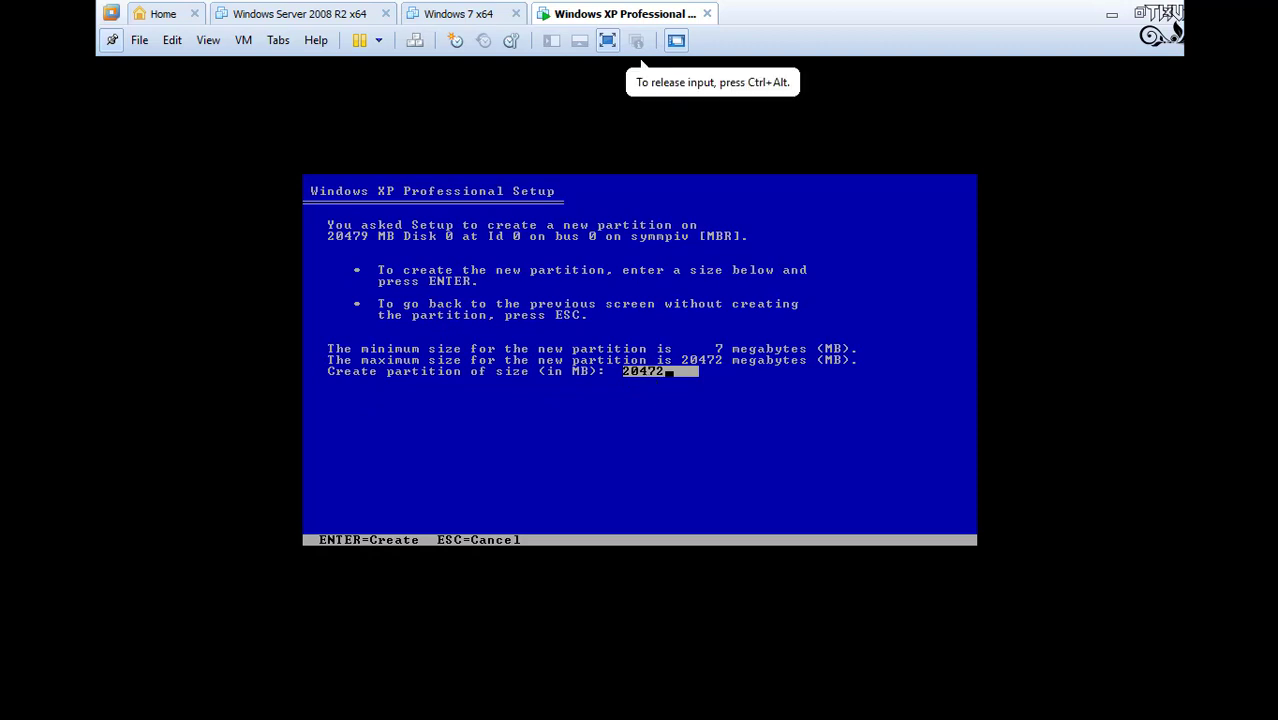
key("Return")
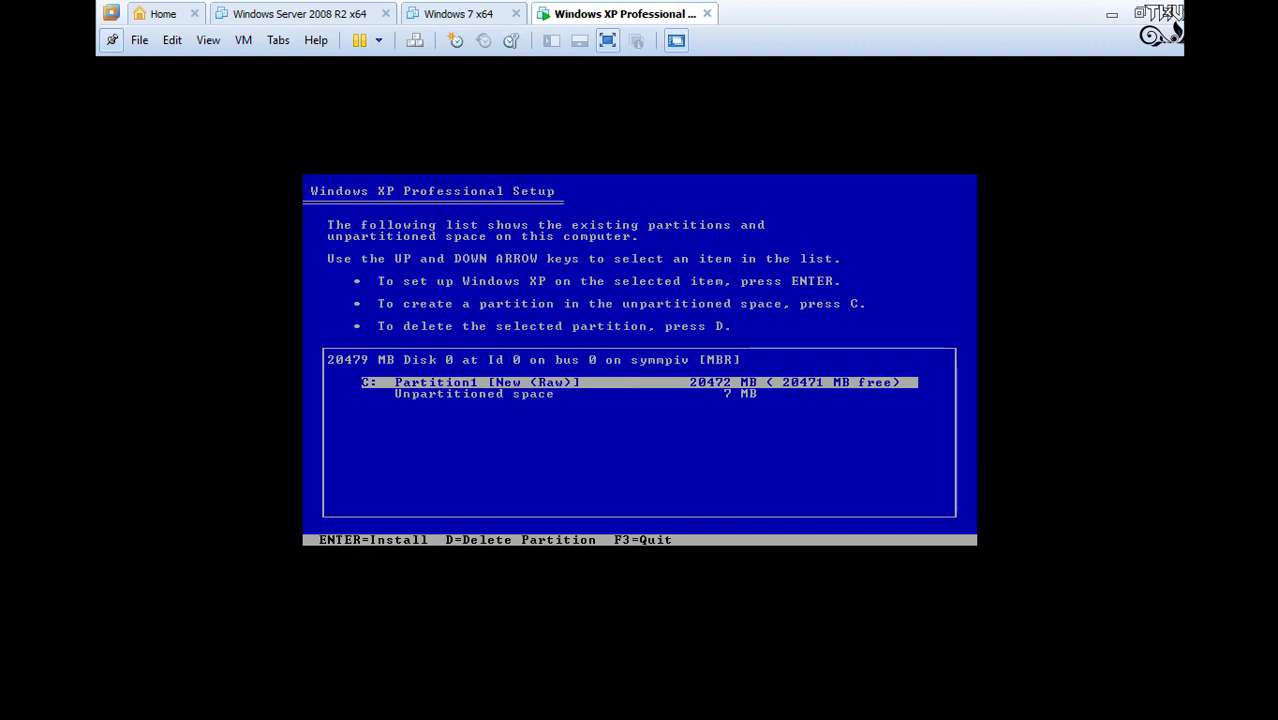
key("ctrl+alt")
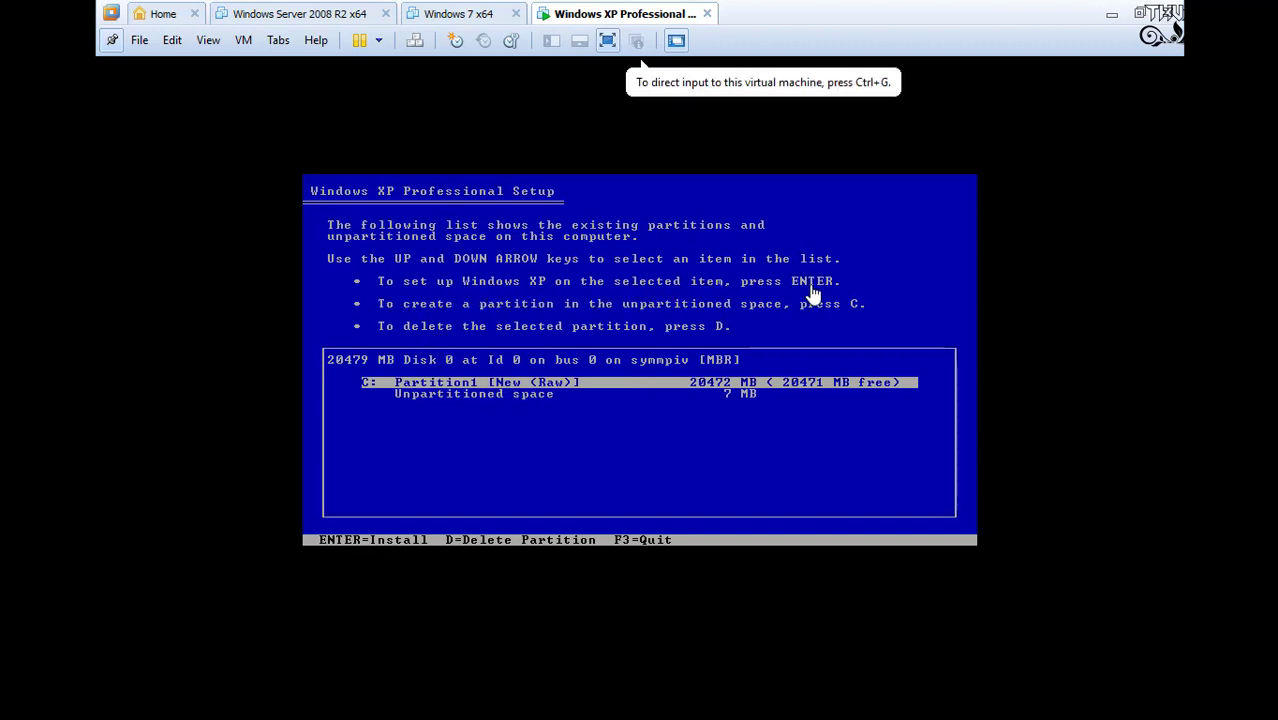
- Install Windows XP on the new C: partition, formatting it with the NTFS file system (Quick)
left_click(801, 372)
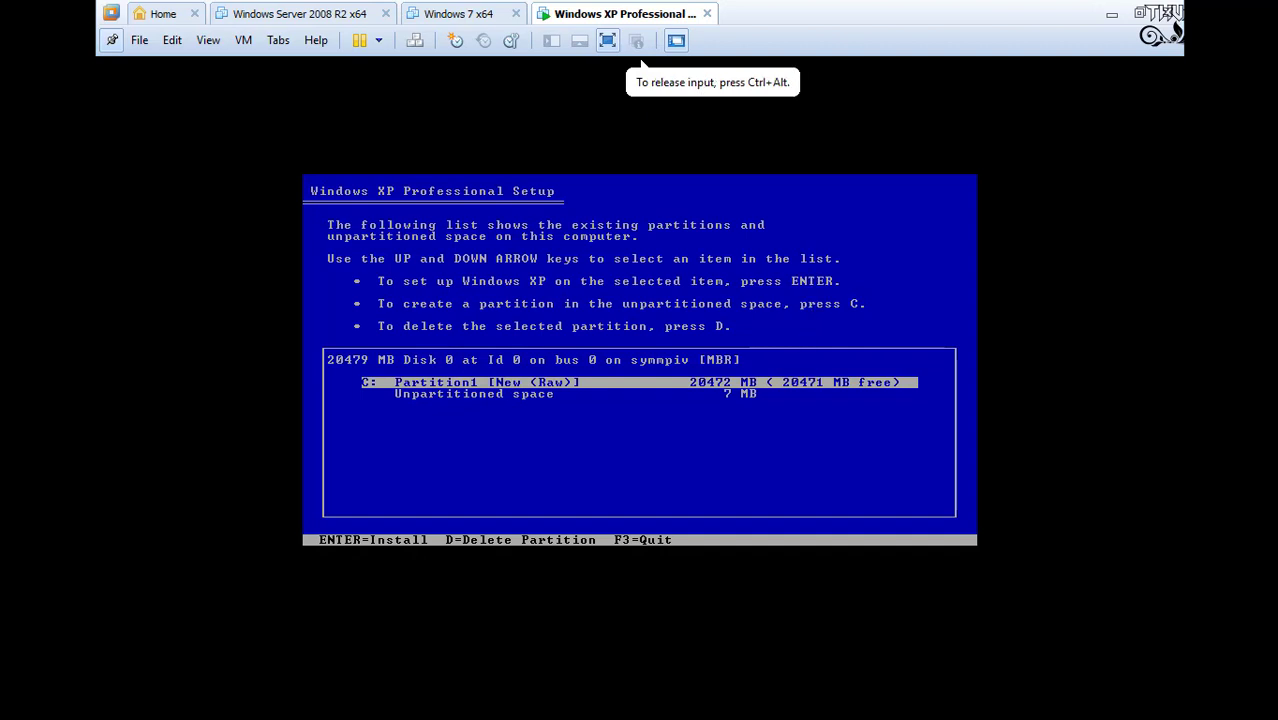
key("Return")
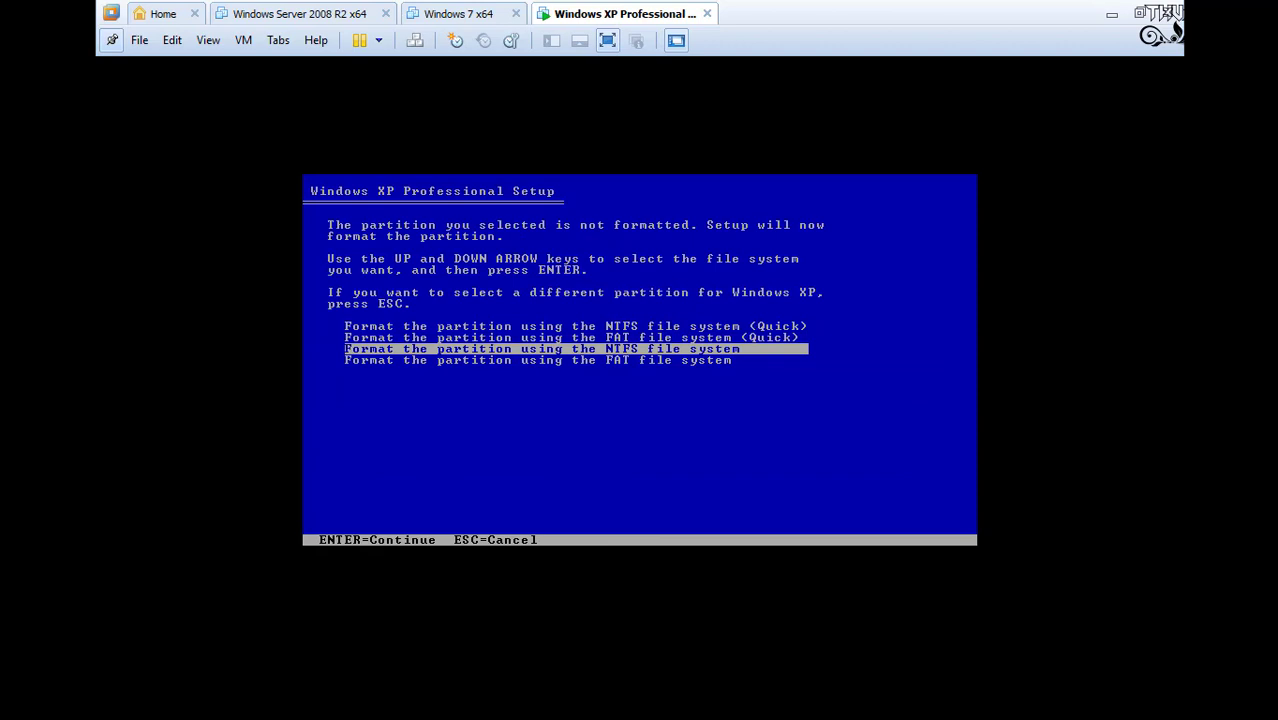
key("Up")
key("Up")
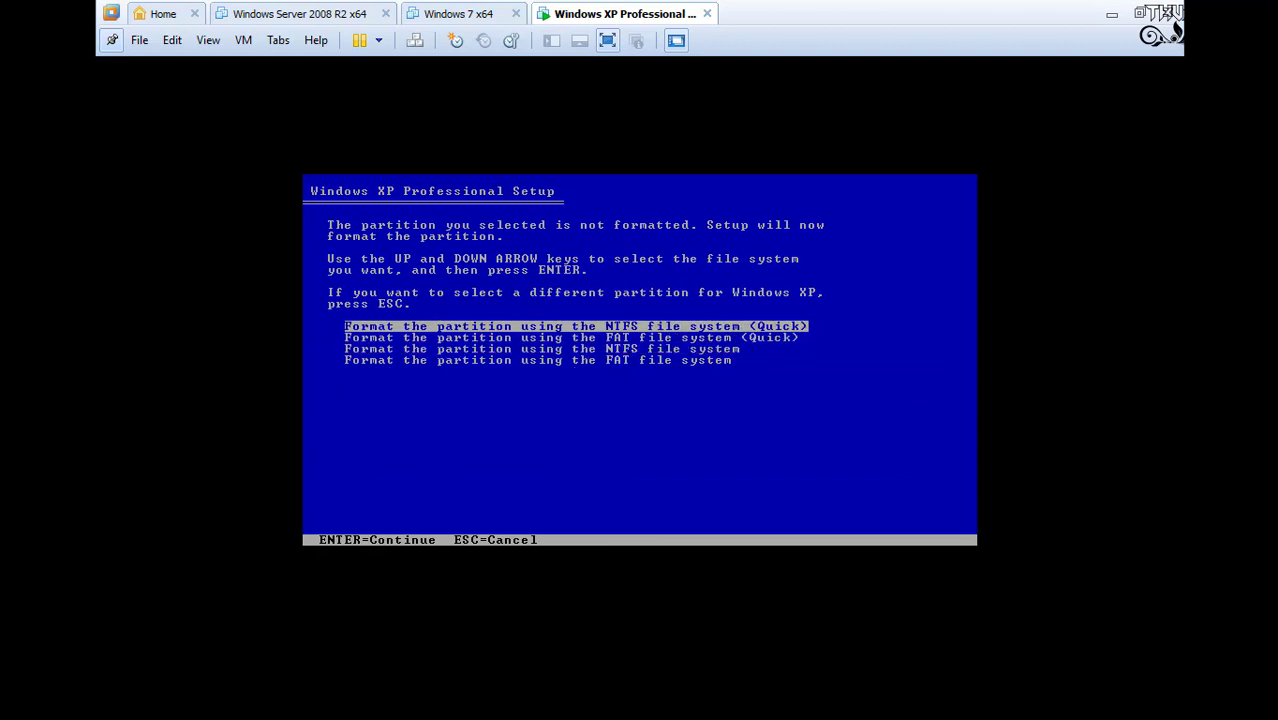
key("Return")
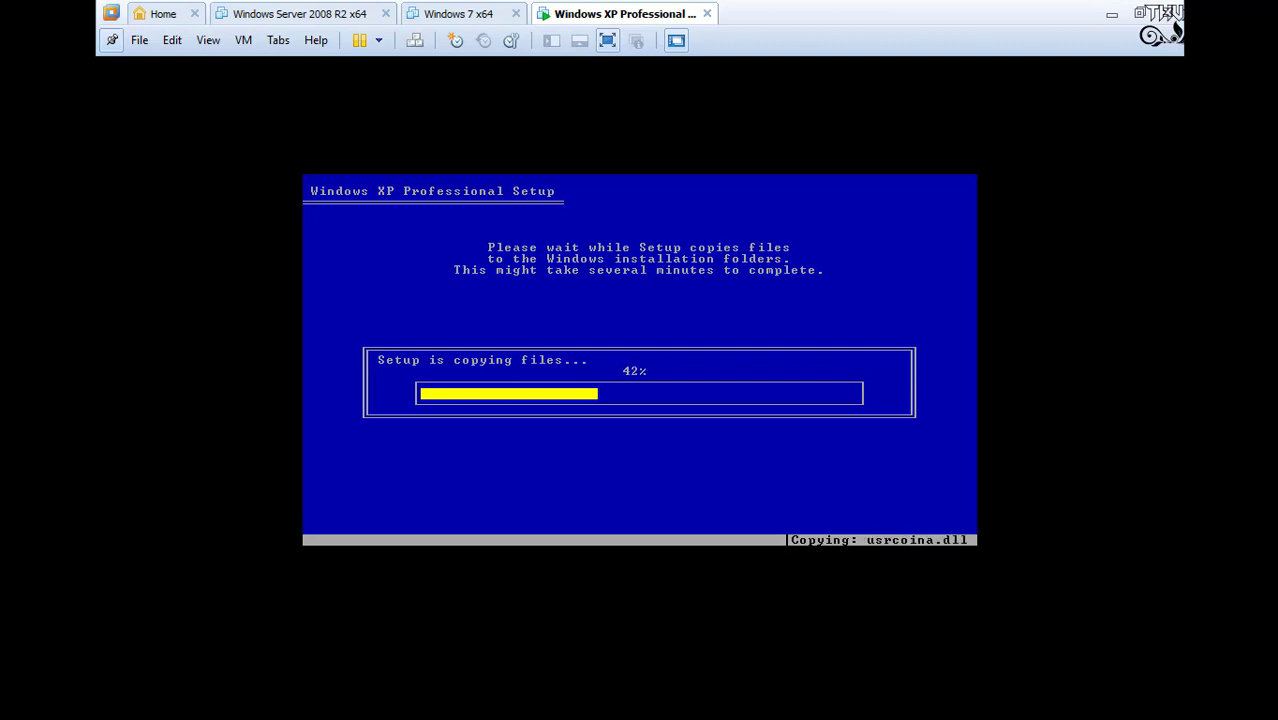
left_click(607, 40)
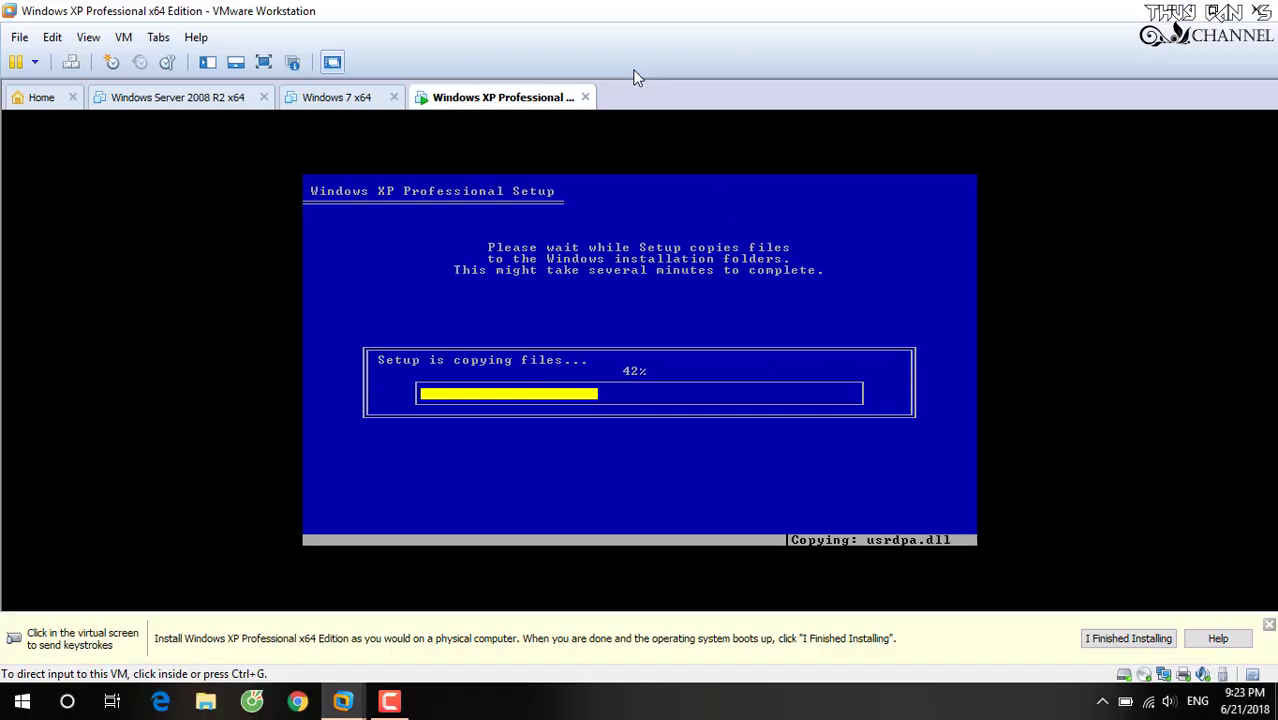
left_click(389, 700)
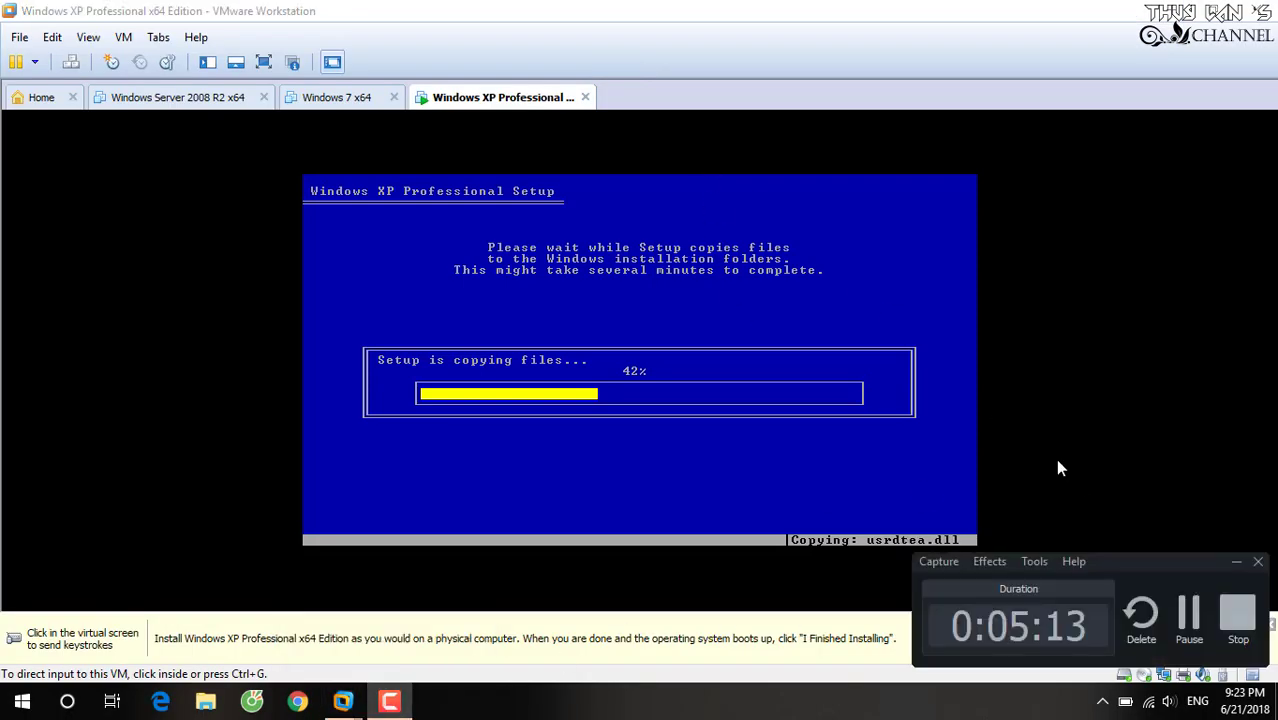
left_click(1189, 622)
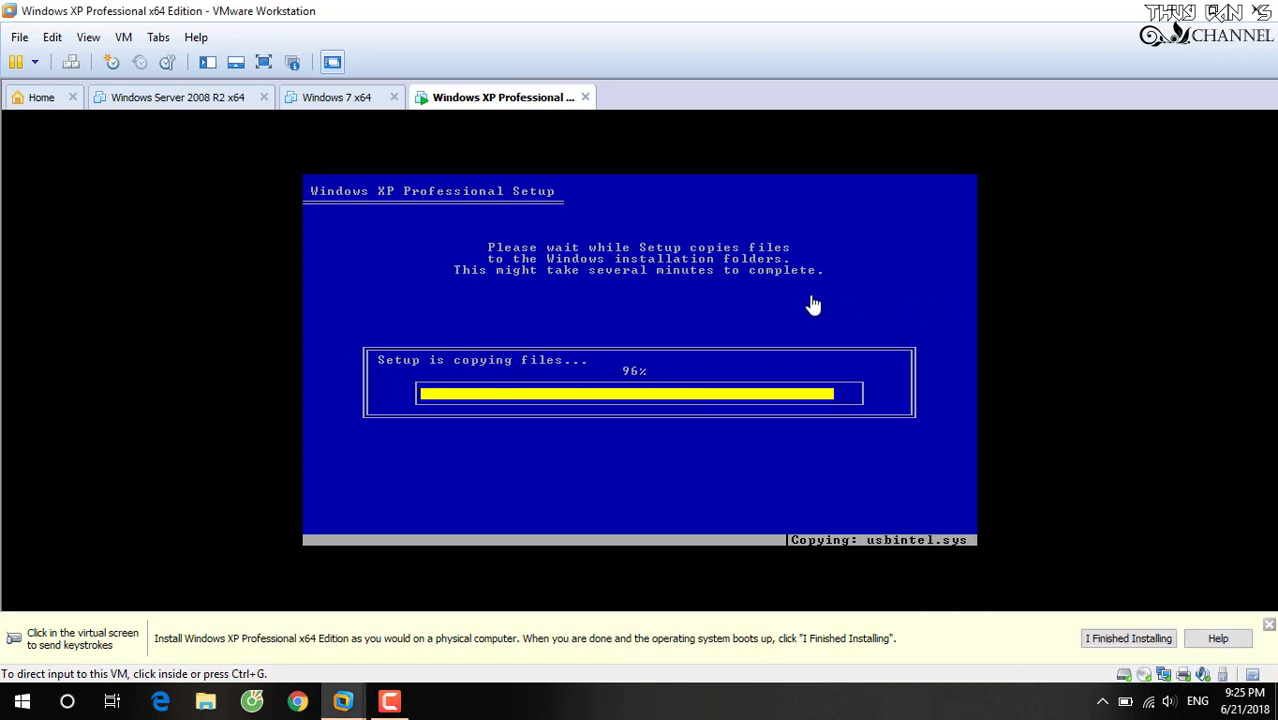
left_click(772, 304)
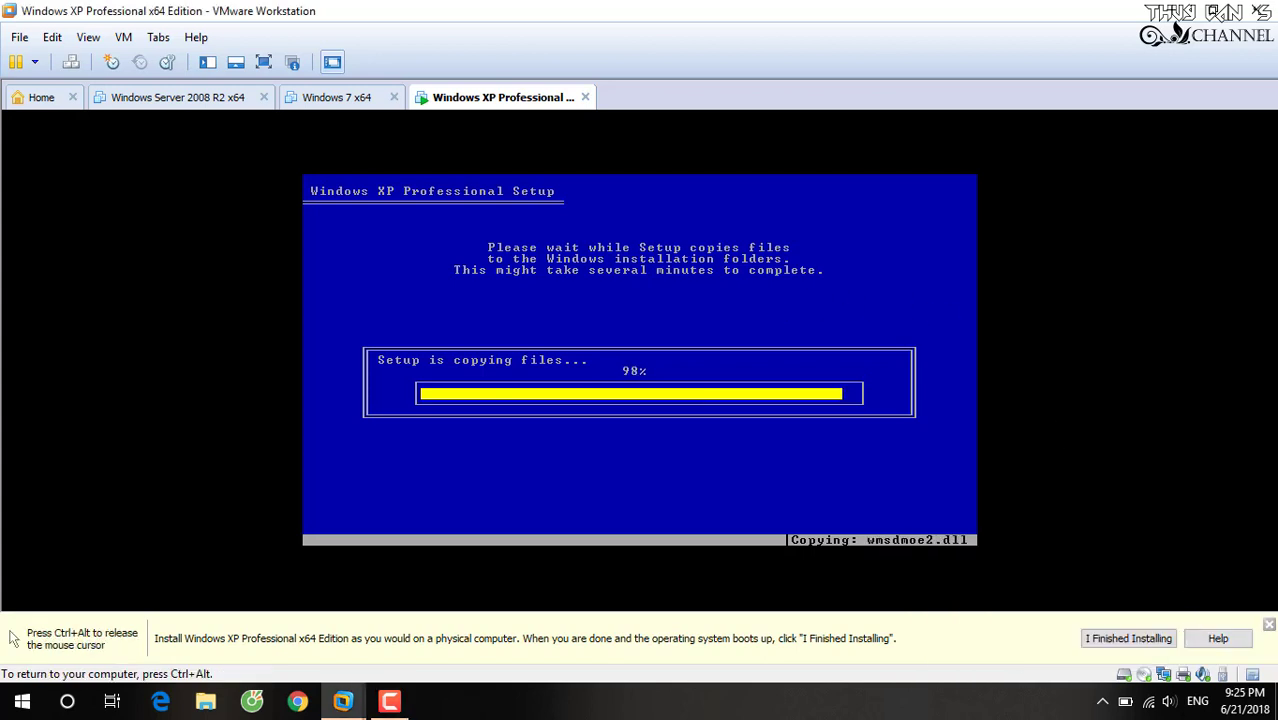
key("ctrl+alt")
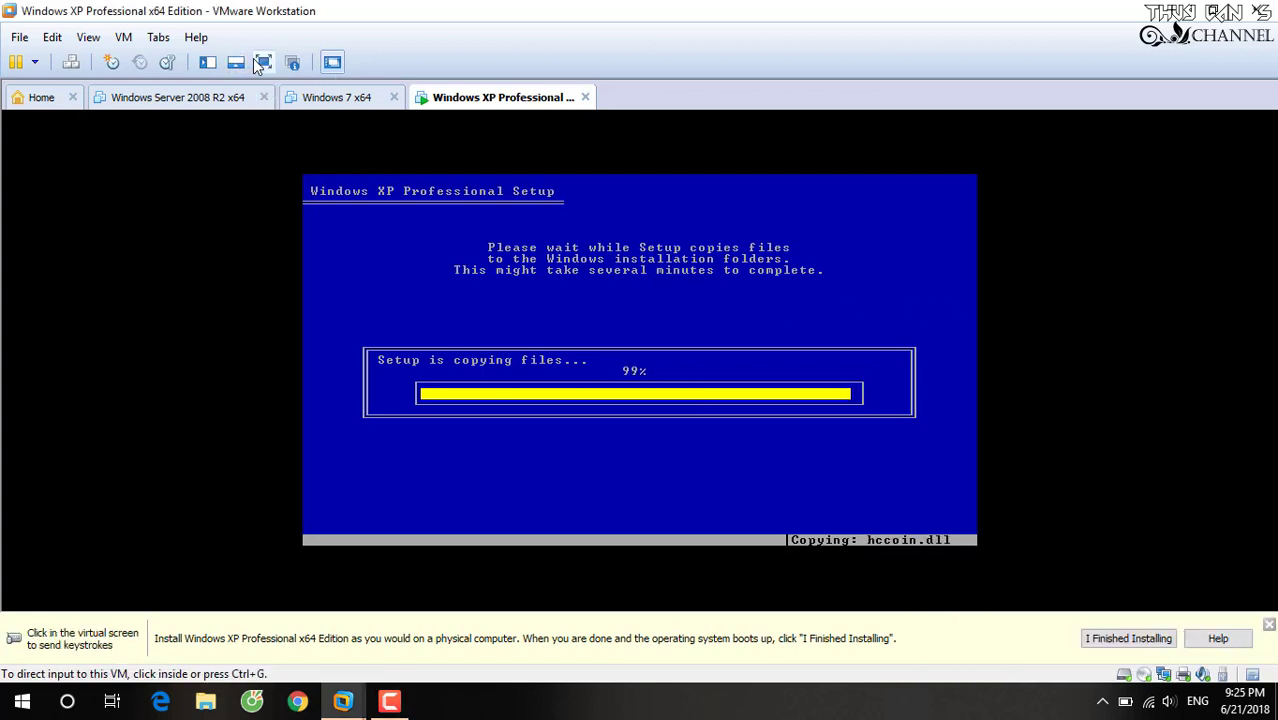
left_click(264, 62)
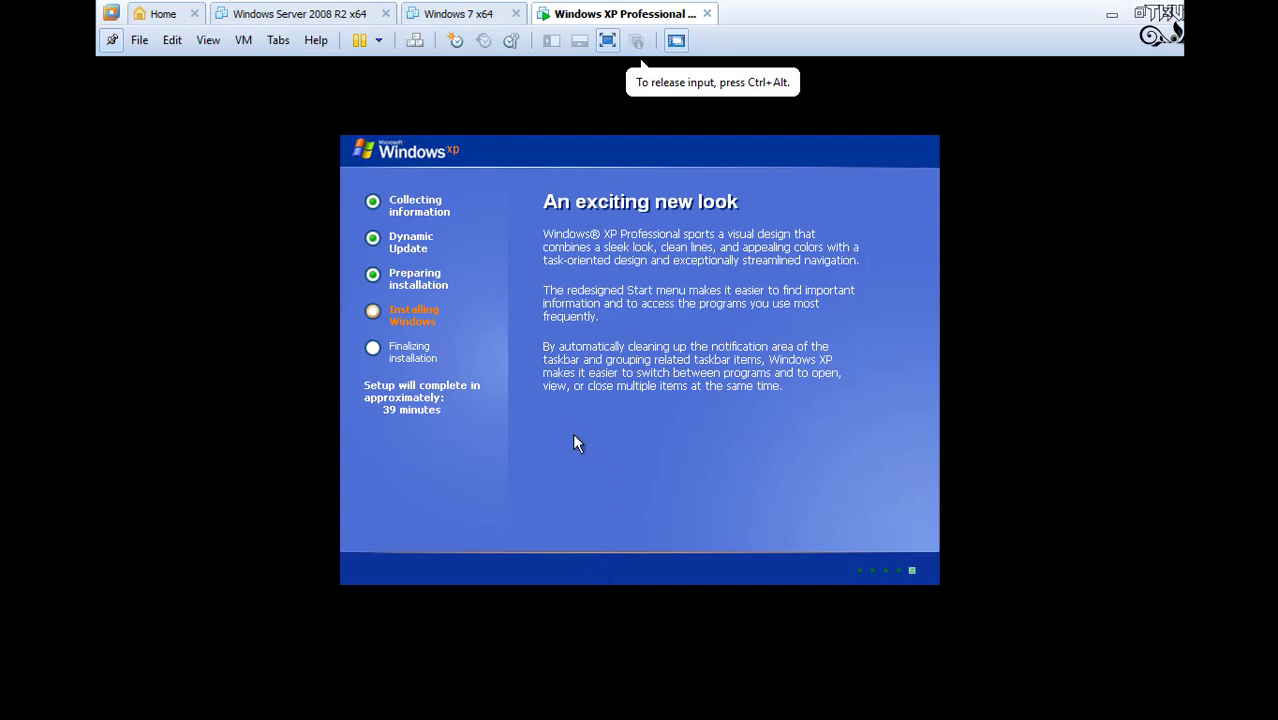
key("ctrl+alt")
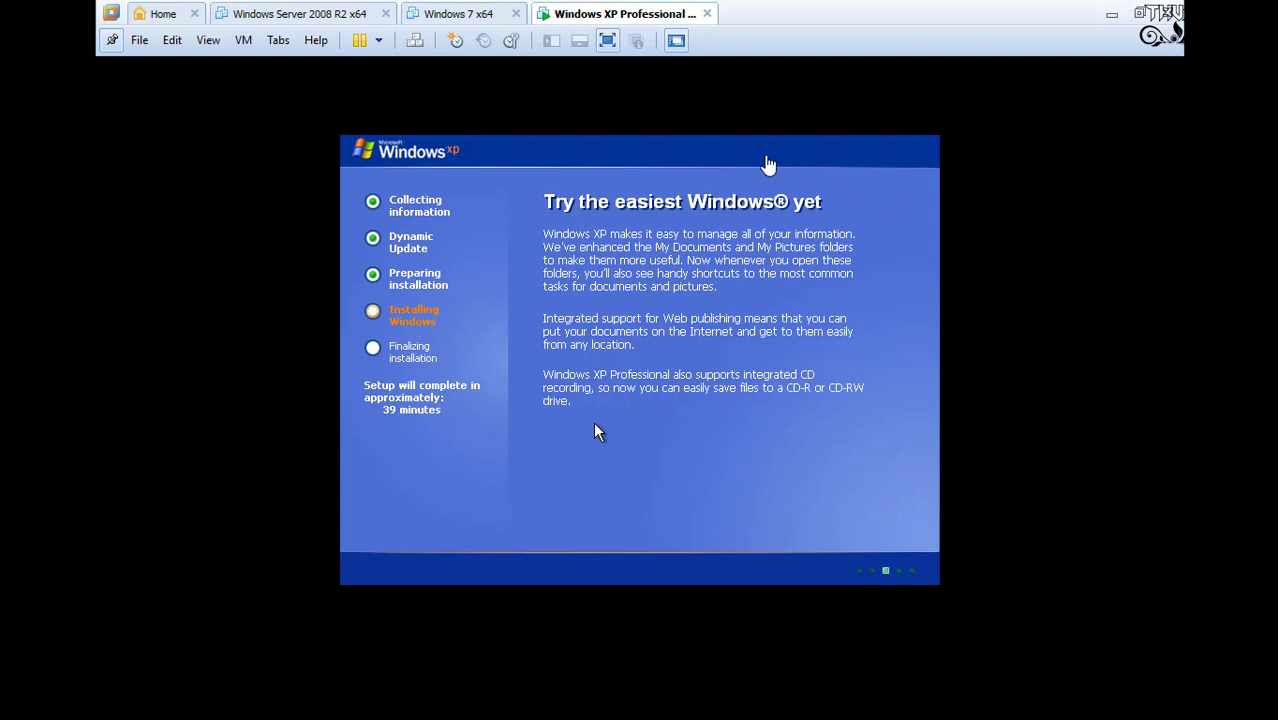
left_click(607, 40)
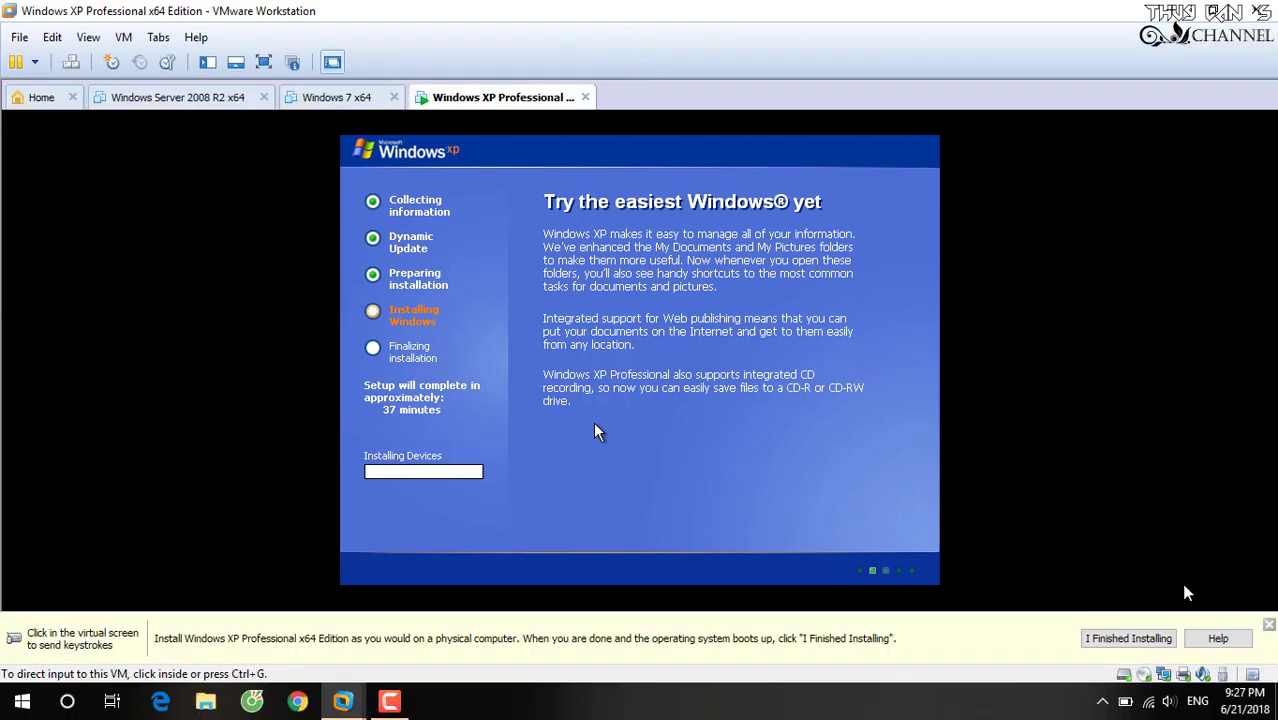
left_click(405, 705)
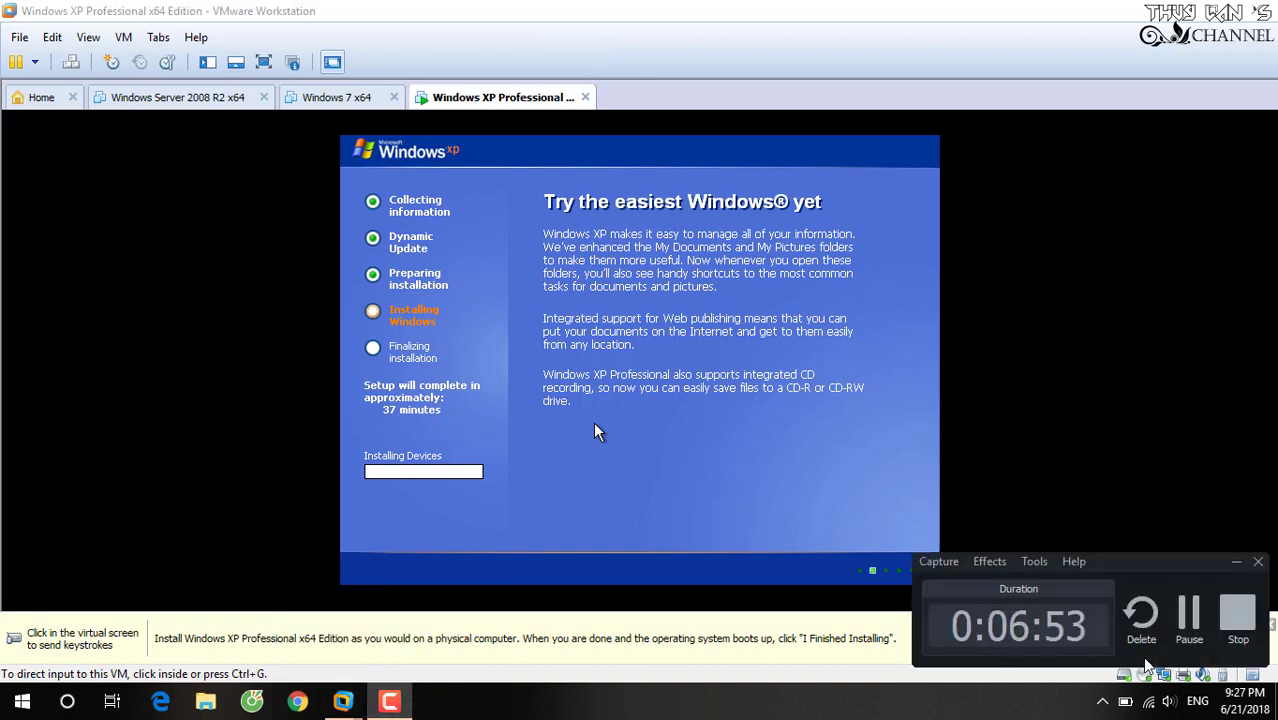
left_click(1190, 618)
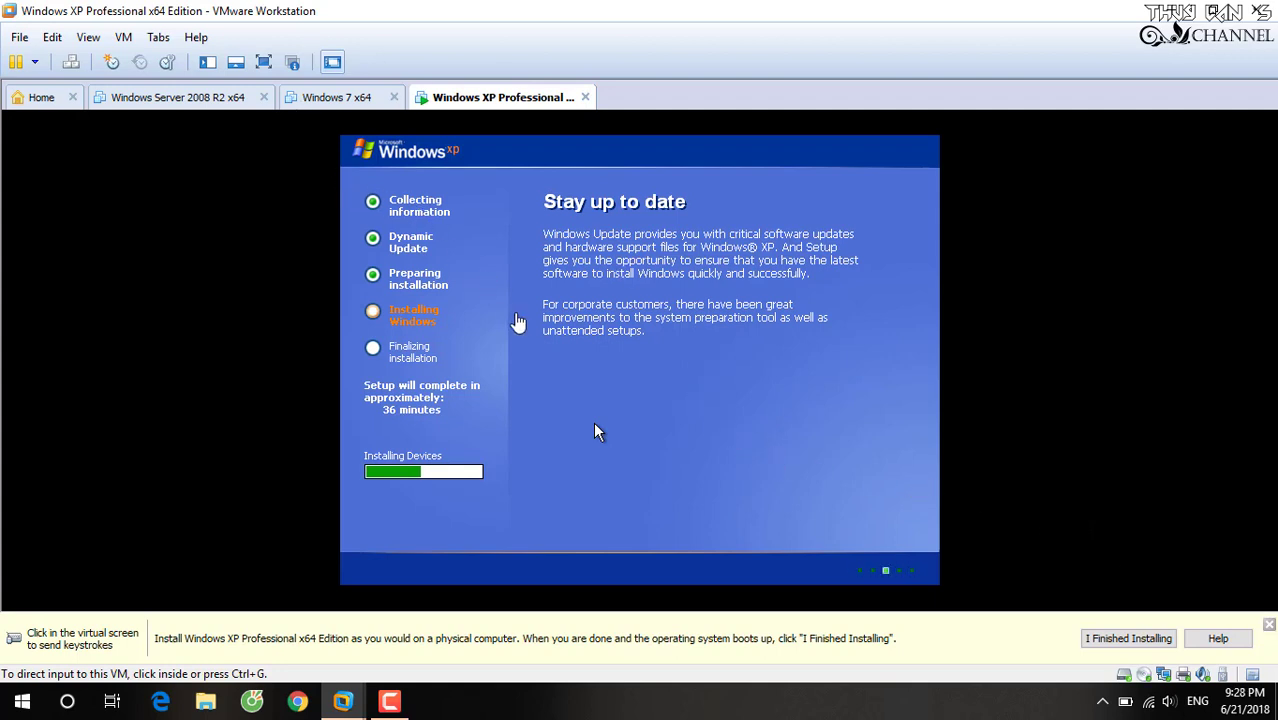
left_click(379, 701)
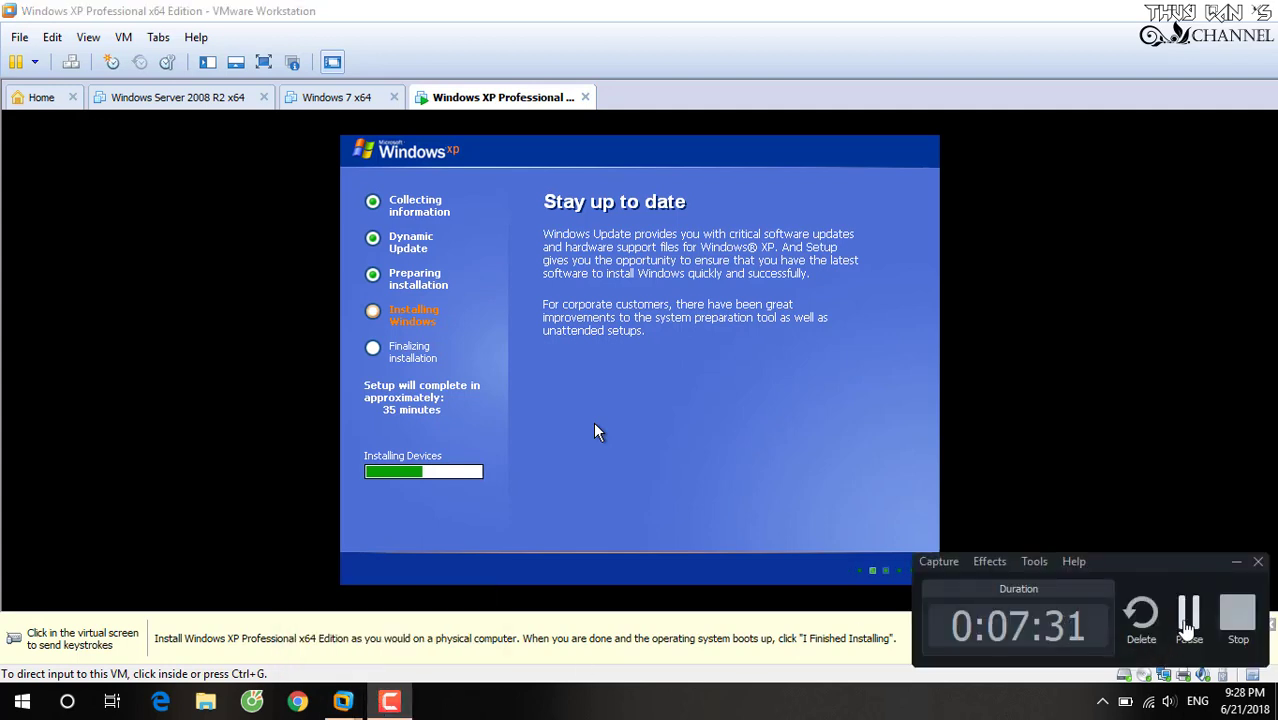
left_click(1187, 620)
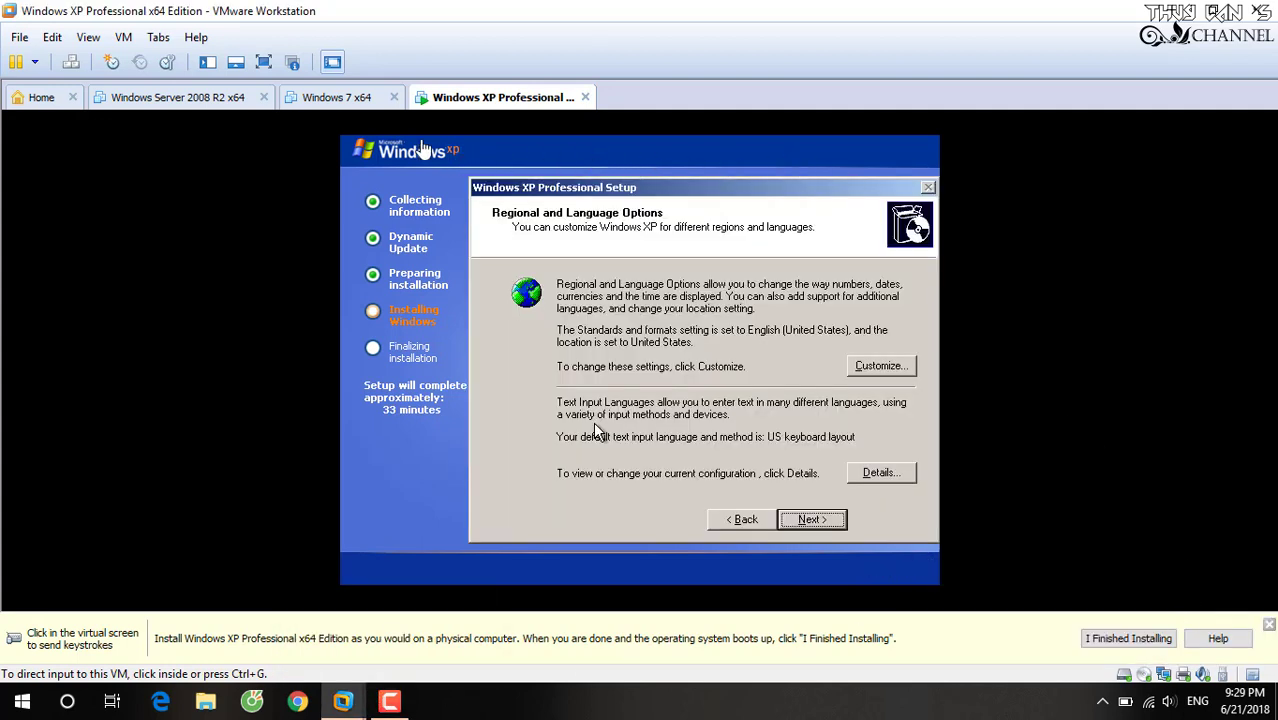
- In the full-screen Setup, install the complex script, right-to-left and East Asian language files, and continue past the regional settings
key("ctrl+alt+Return")
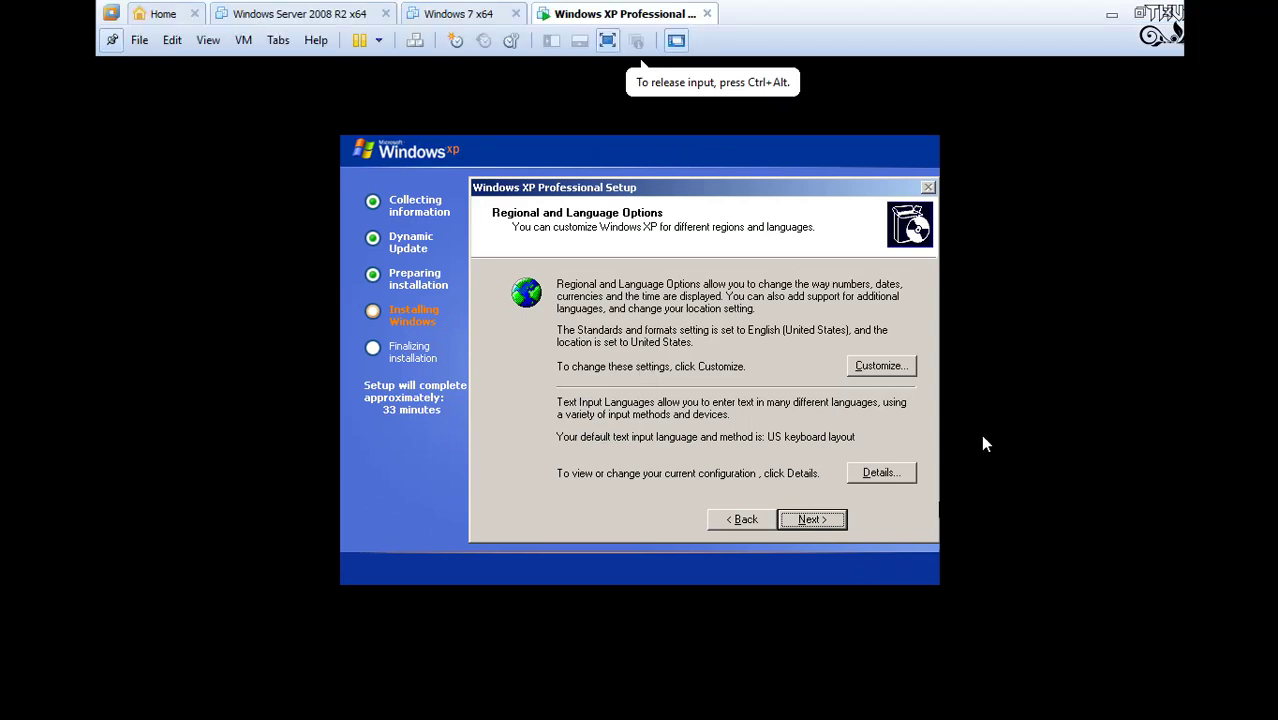
left_click(866, 366)
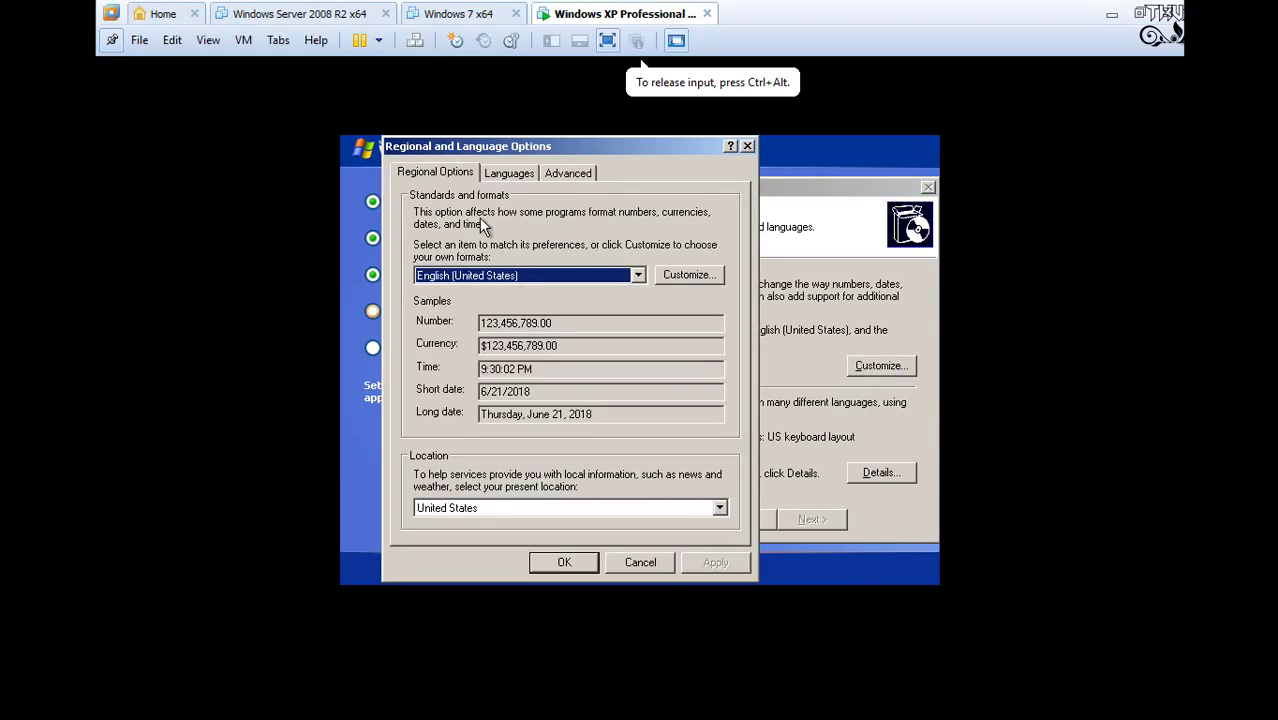
left_click(512, 176)
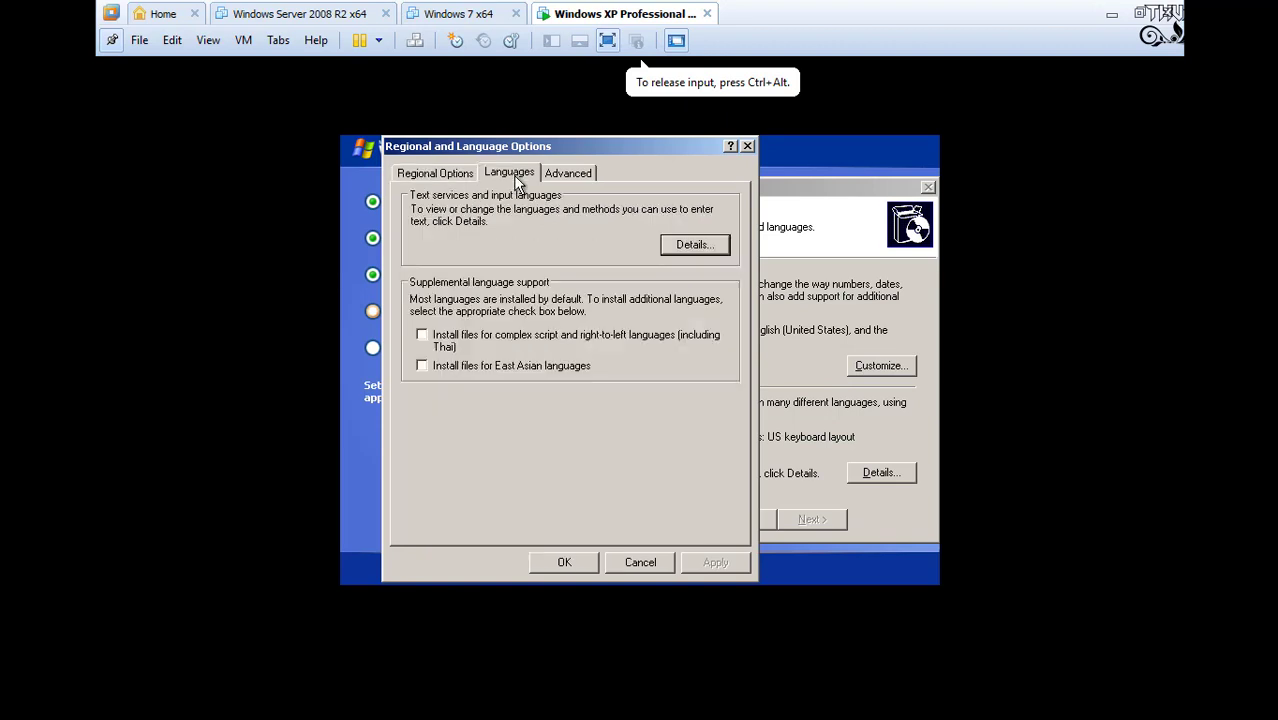
left_click(442, 341)
left_click(620, 427)
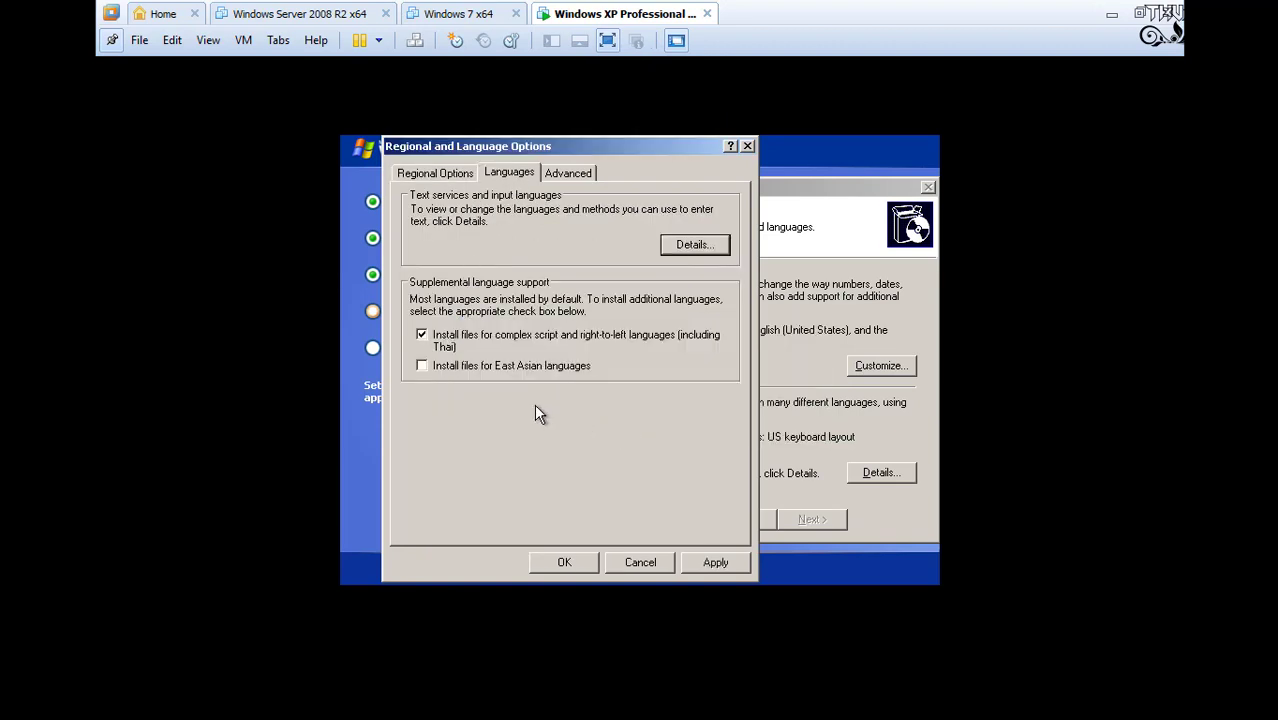
left_click(491, 366)
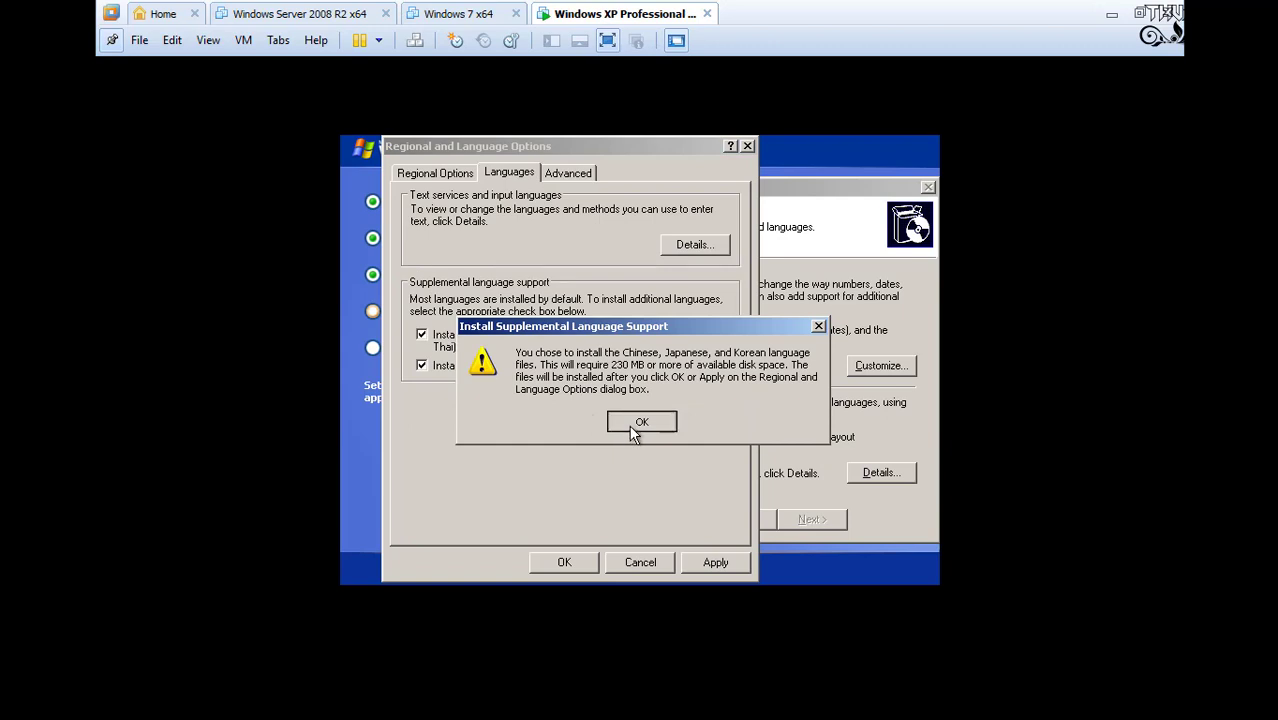
left_click(638, 425)
left_click(715, 562)
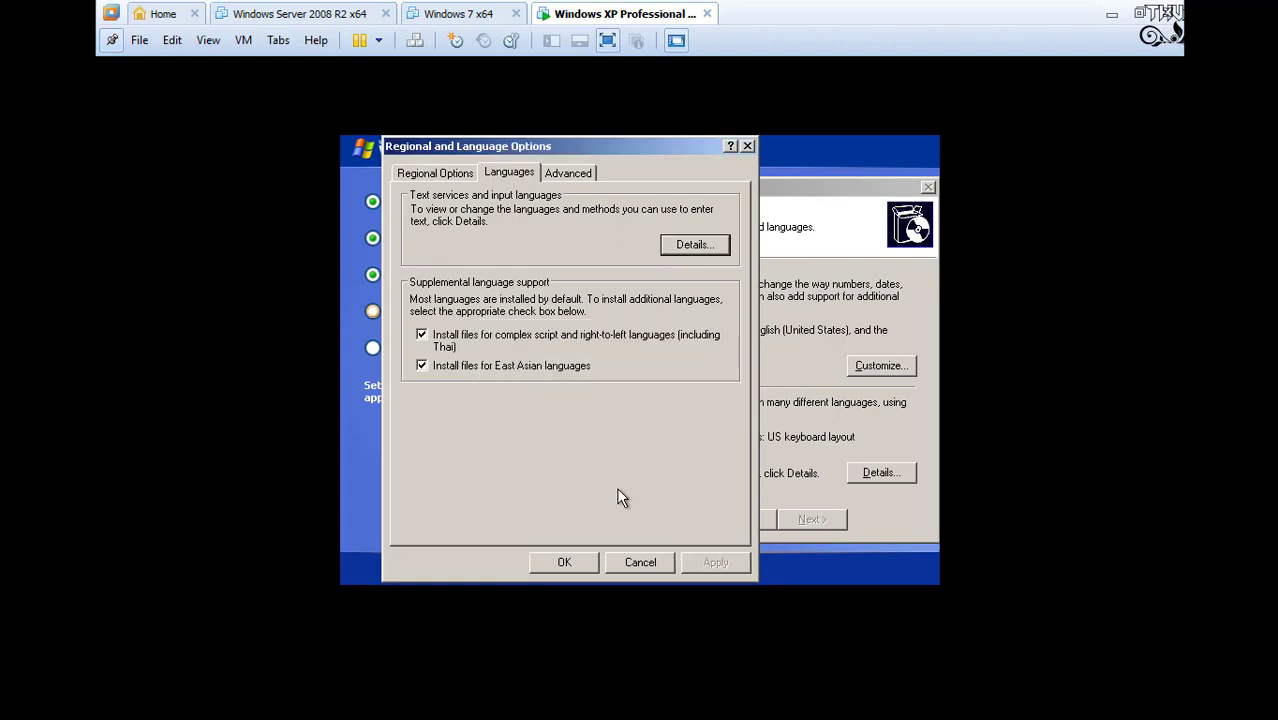
left_click(566, 561)
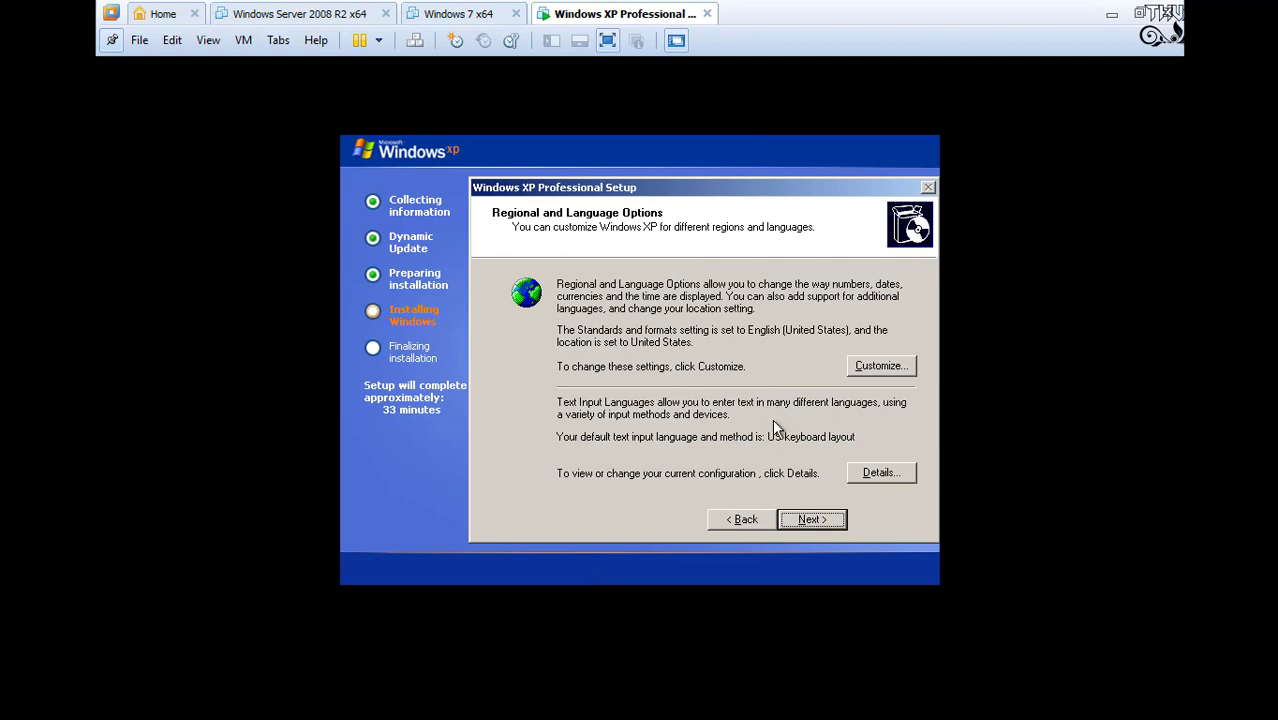
left_click(807, 524)
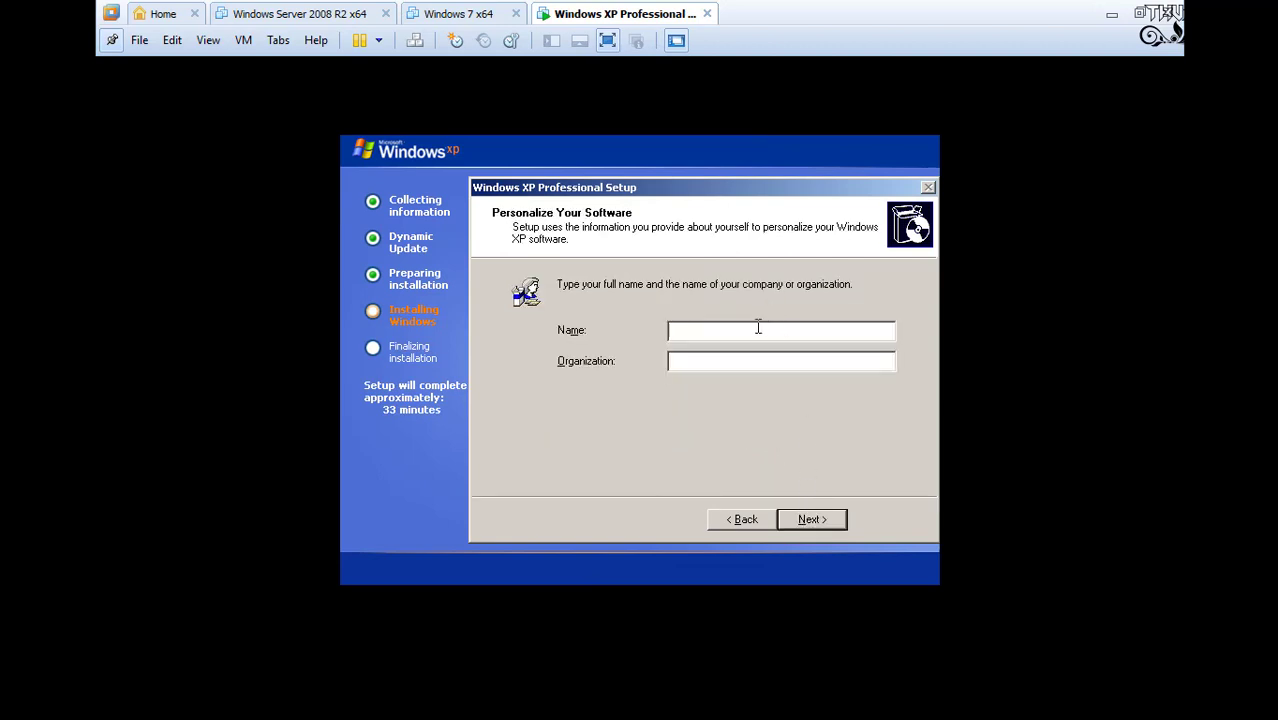
- Personalize the software with the name admin and the organization PC-2, and continue
type("admin")
left_click(716, 364)
type("PC-2")
left_click(813, 521)
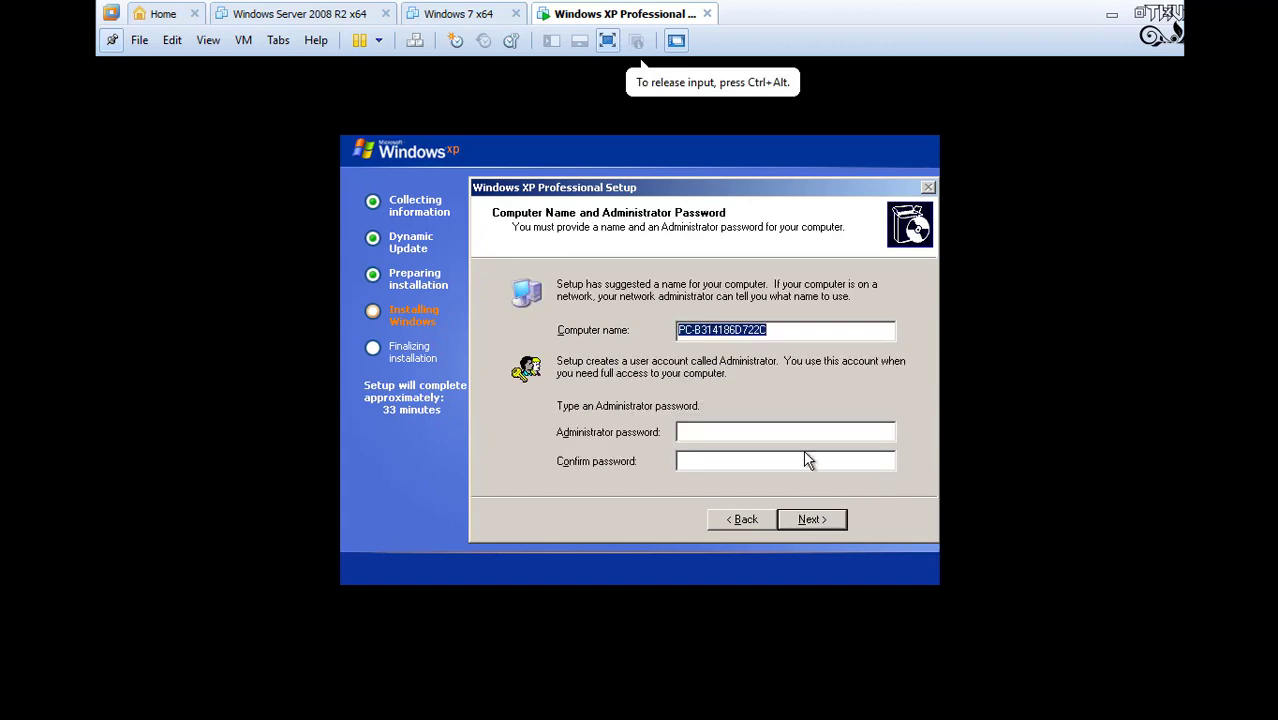
- Go back to the personalization page, clear the organization, and continue to the computer name page
left_click(741, 519)
key("Tab")
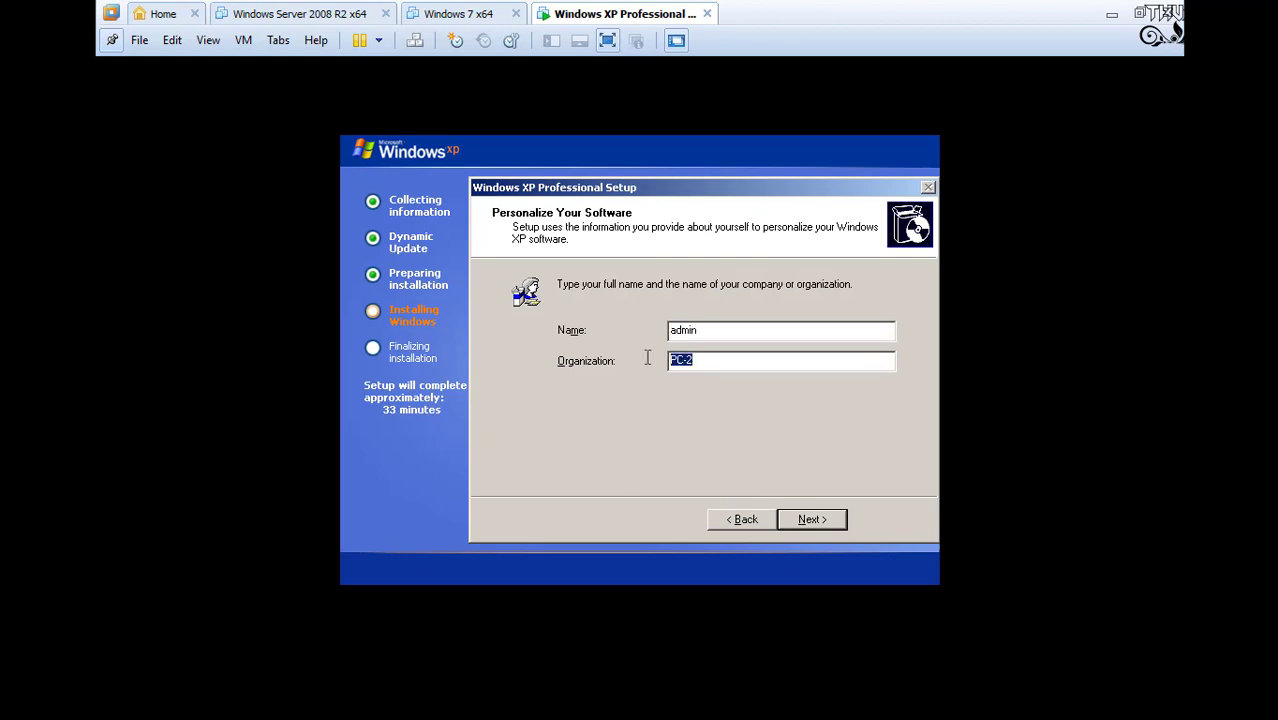
key("BackSpace")
left_click(813, 518)
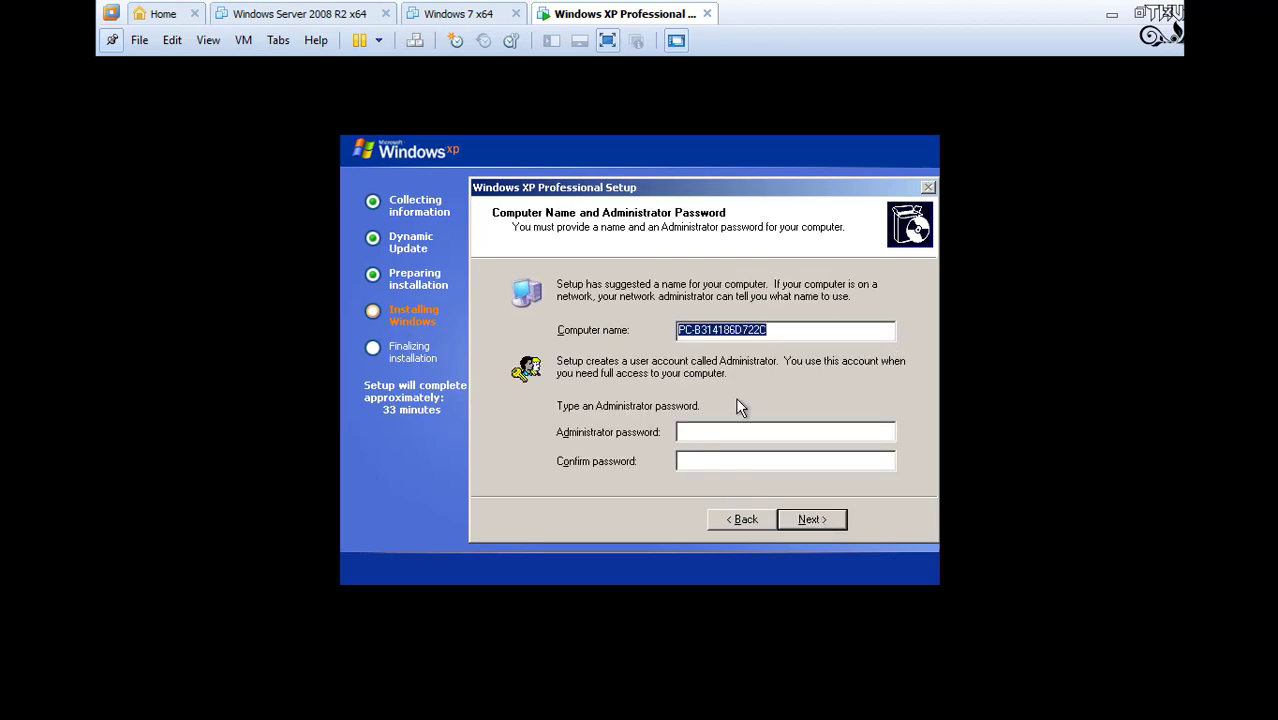
- Set the computer name to PC-2, leave the Administrator password blank, and continue
type("PC-2")
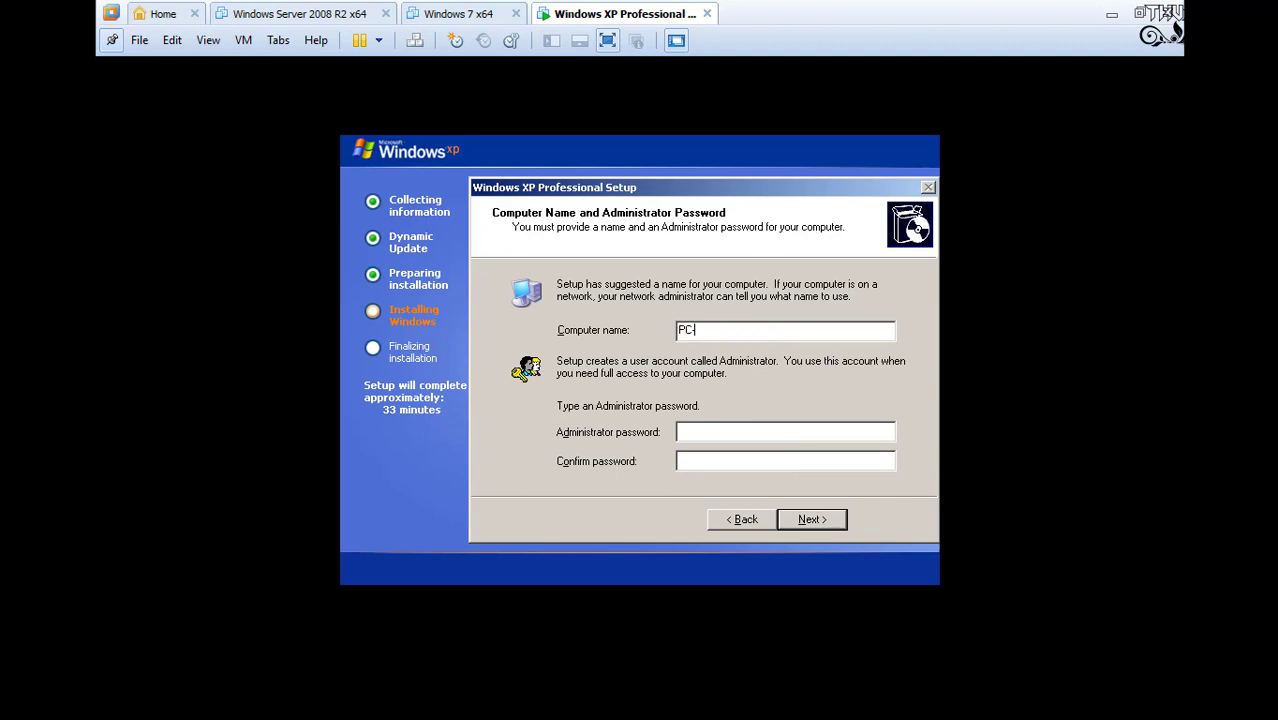
left_click(811, 520)
- Set the time zone to (GMT+07:00) Bangkok, Hanoi, Jakarta and continue past the date and time settings
left_click(795, 392)
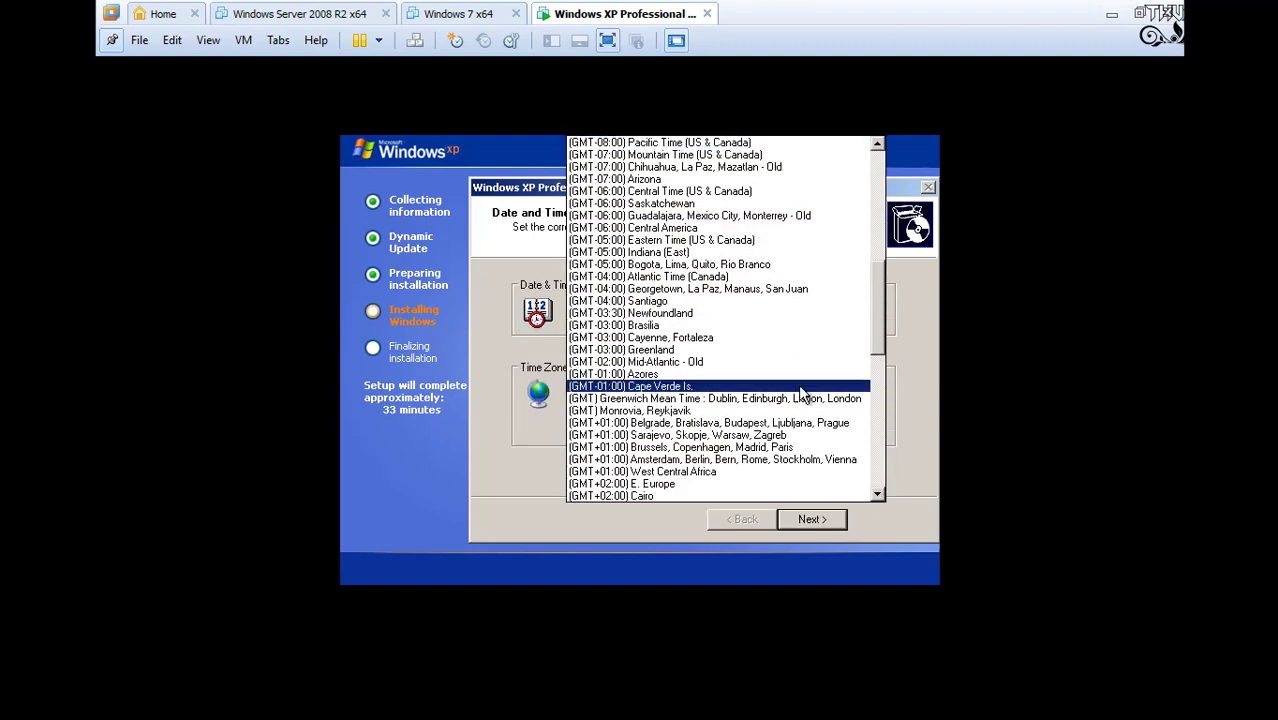
left_click_drag(877, 270, 874, 404)
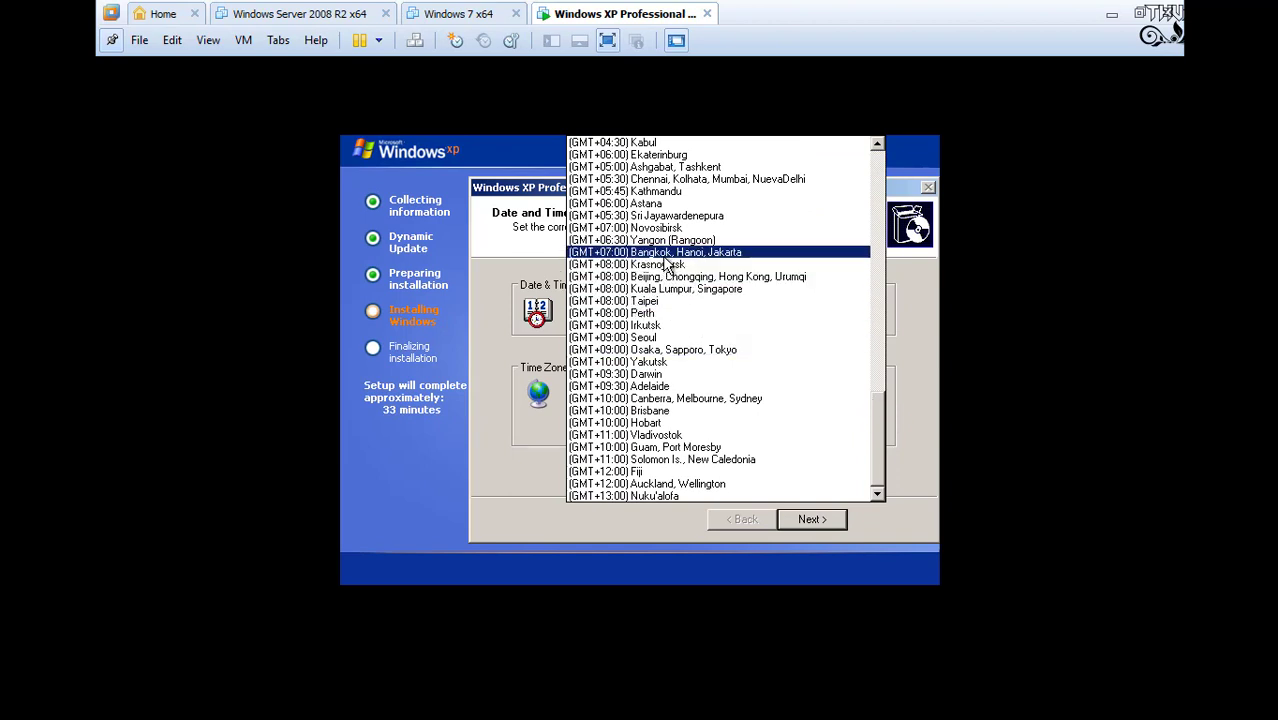
left_click(773, 253)
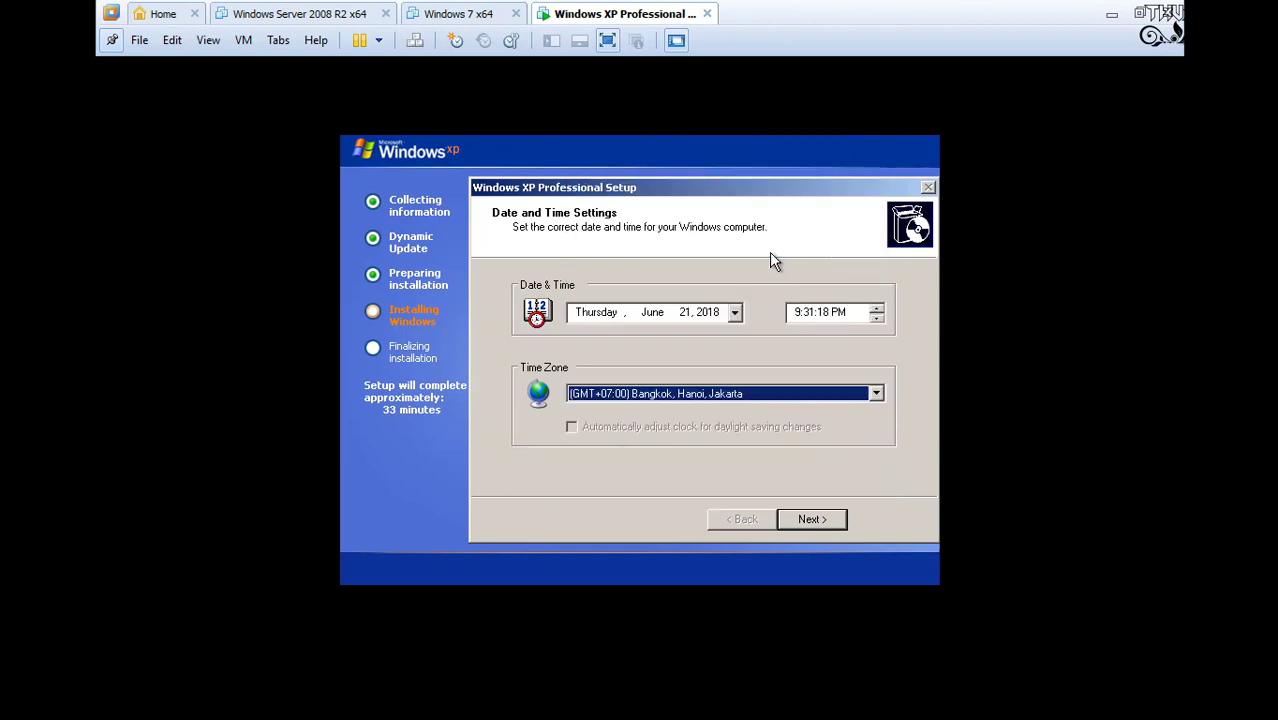
left_click(812, 519)
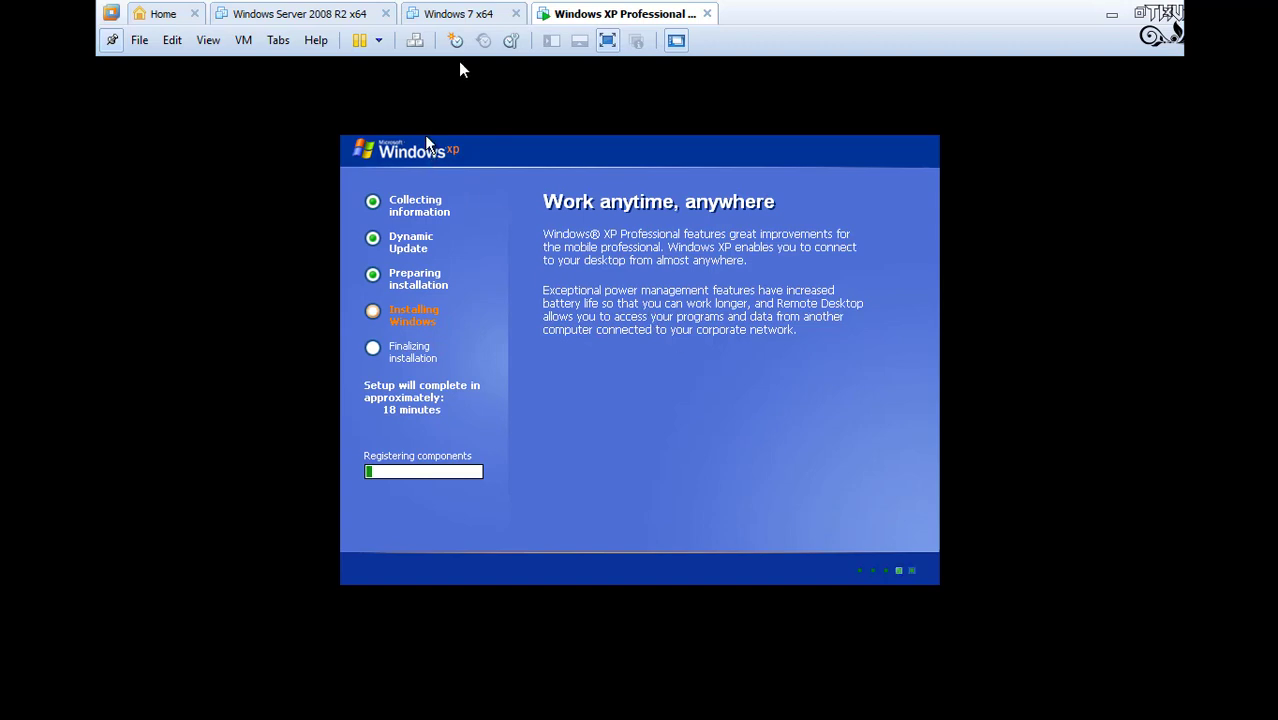
left_click(607, 40)
key("ctrl+alt")
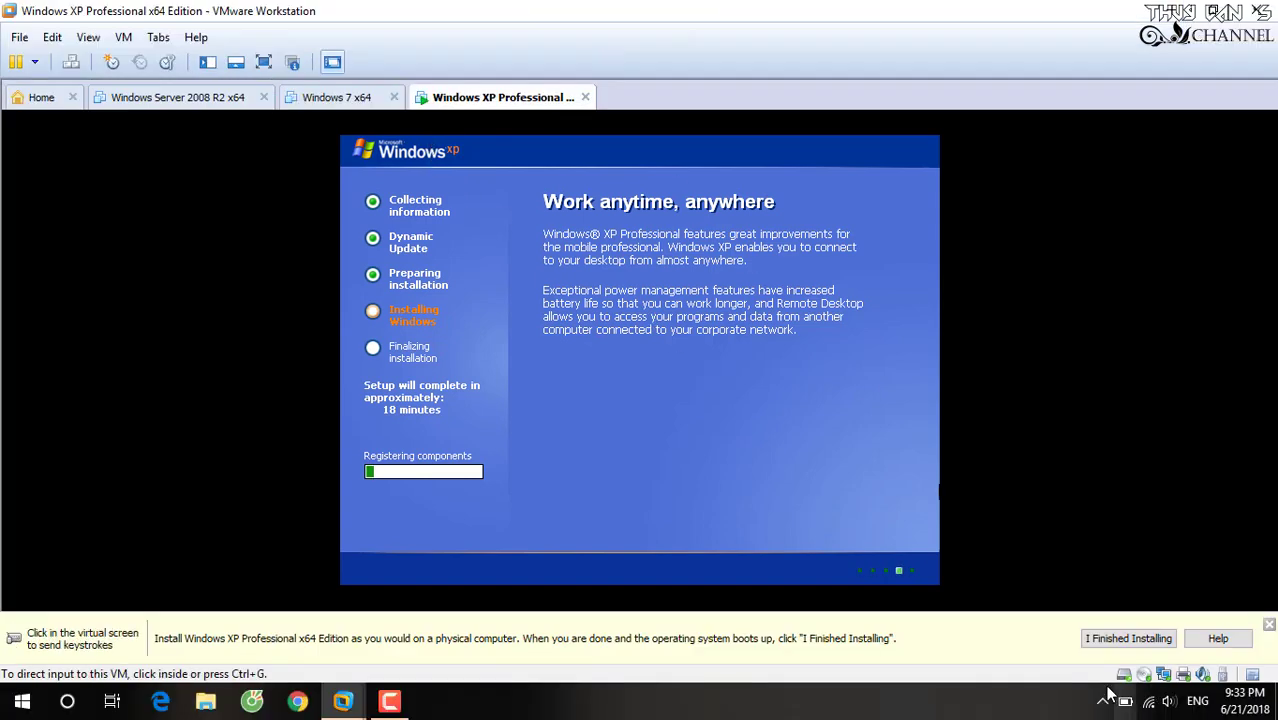
left_click(389, 701)
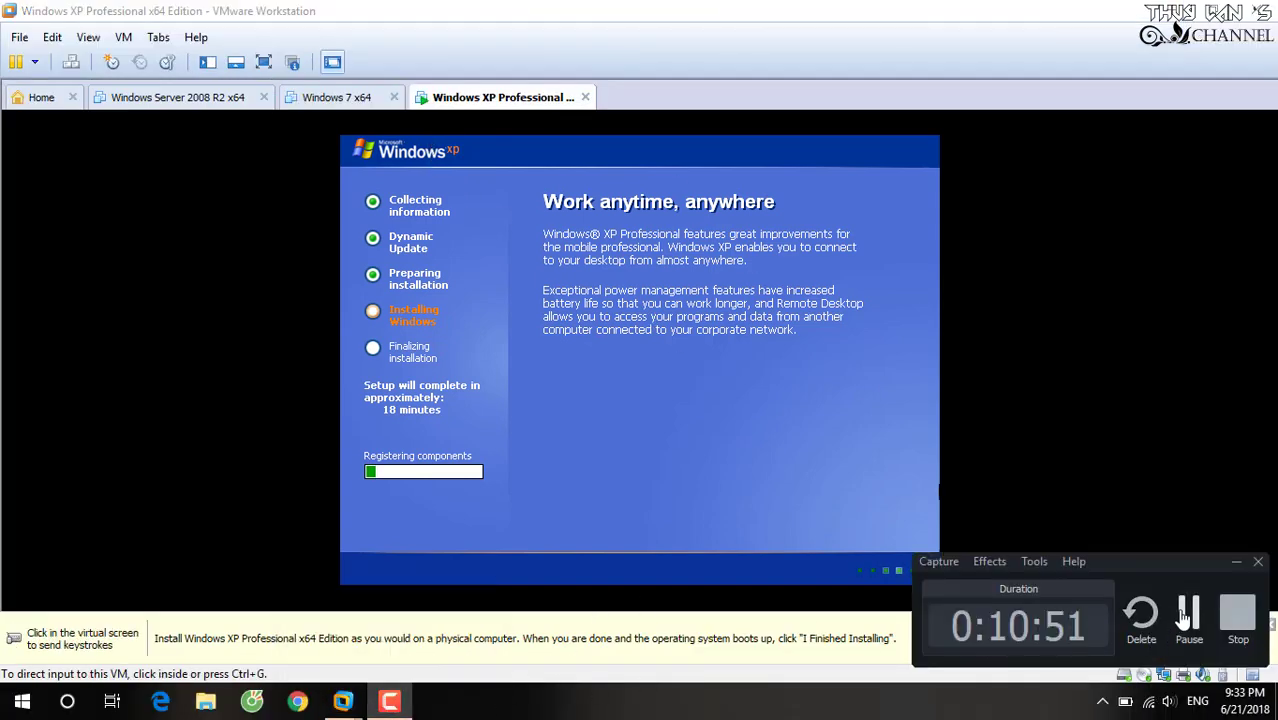
left_click(1186, 625)
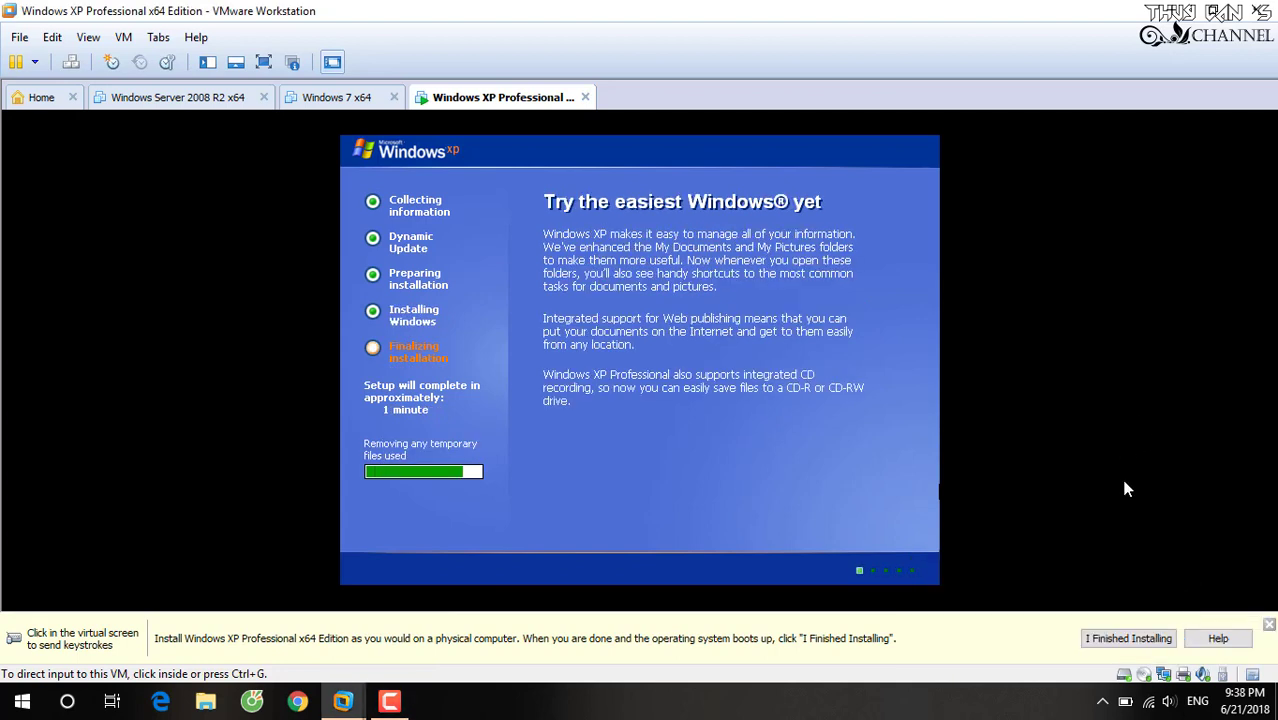
- Show the virtual machine in full screen and accept Windows' automatic screen resolution adjustment
left_click(266, 65)
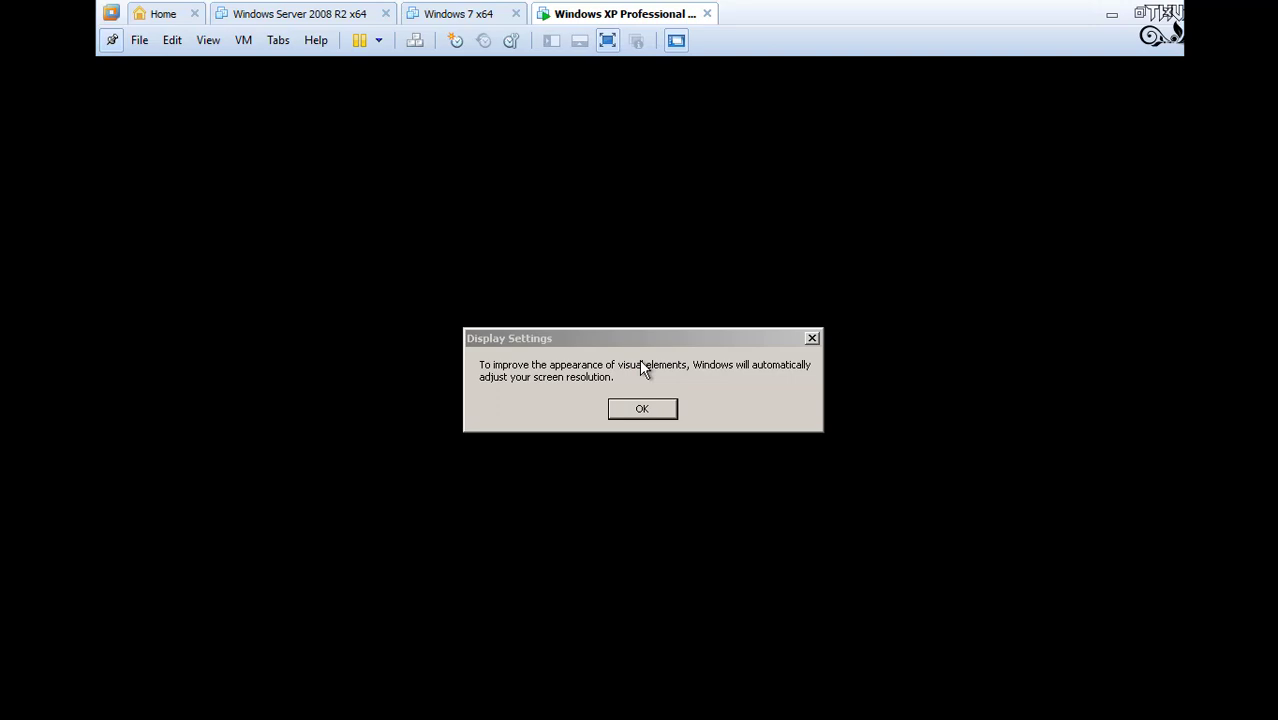
left_click(641, 410)
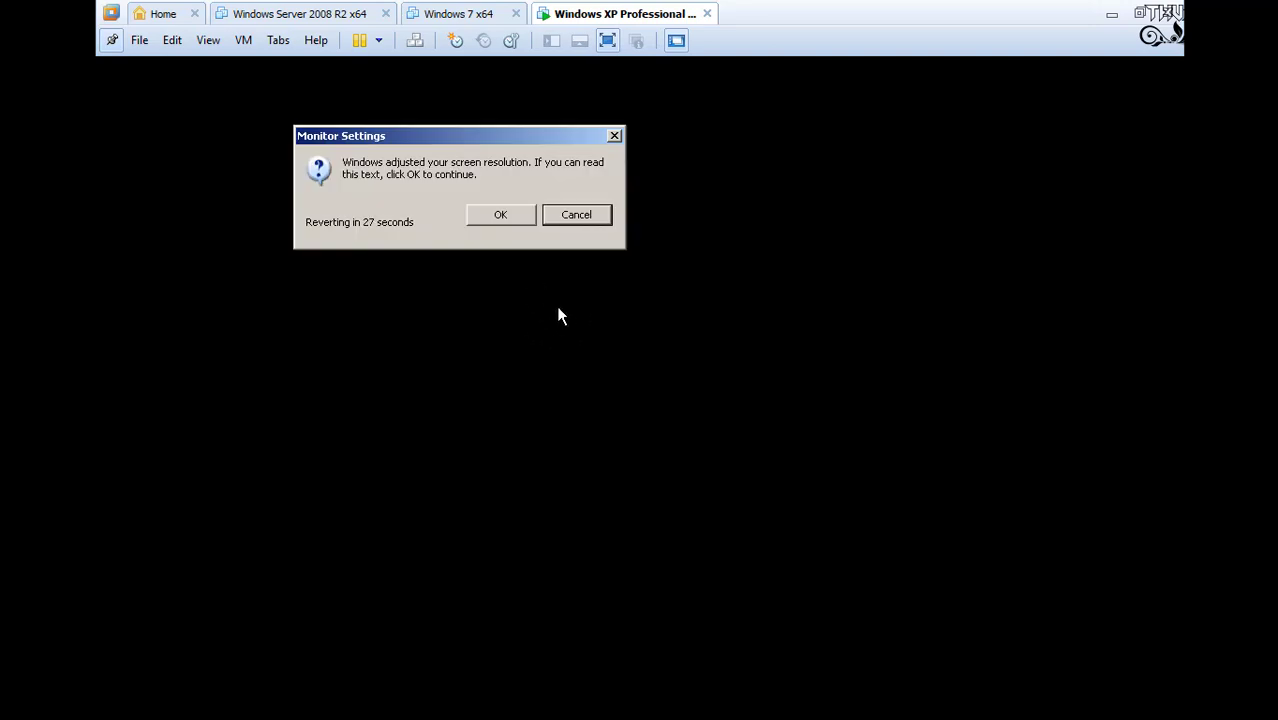
left_click(515, 218)
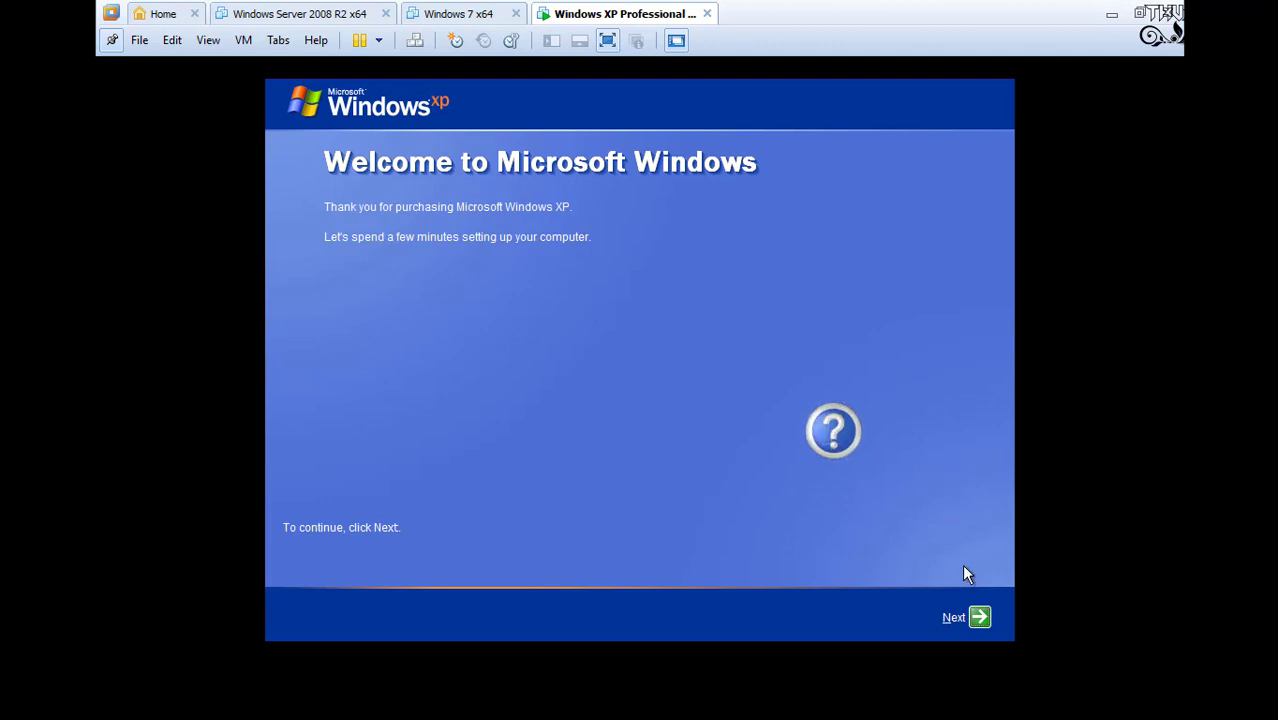
- Continue past the Windows welcome page, choose to turn on Automatic Updates now, and proceed
left_click(977, 616)
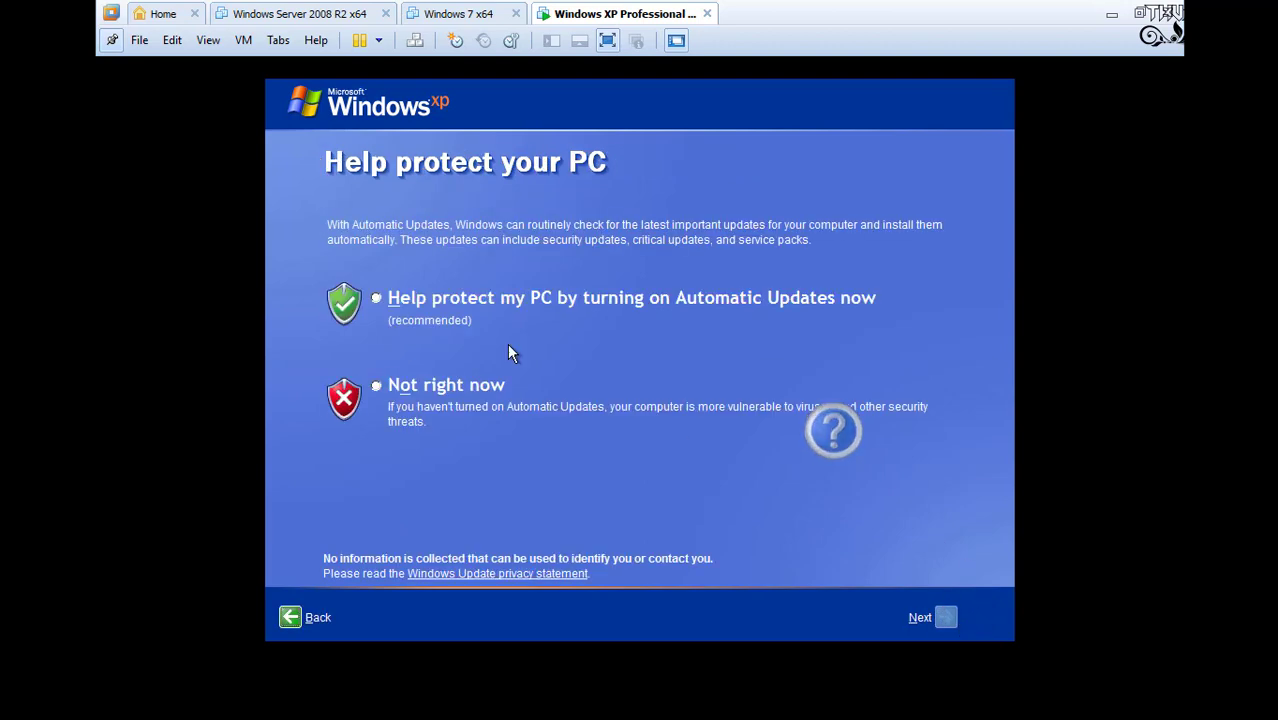
left_click(439, 304)
left_click(930, 620)
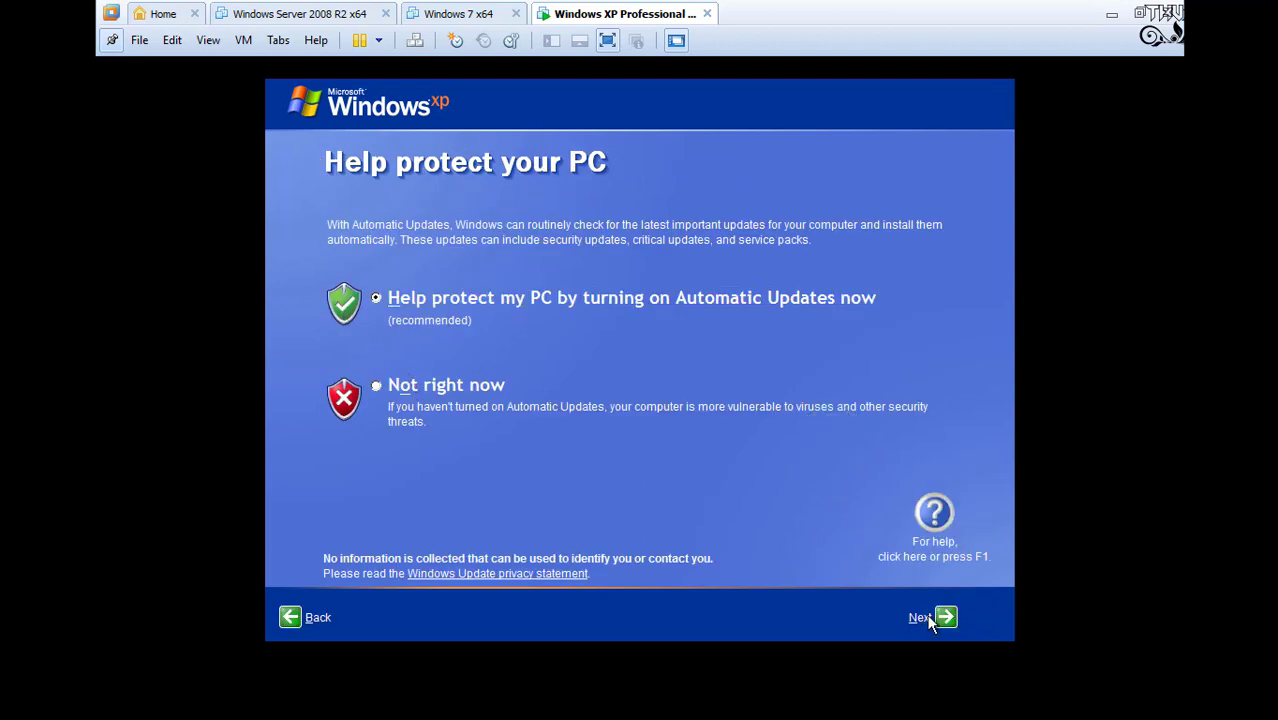
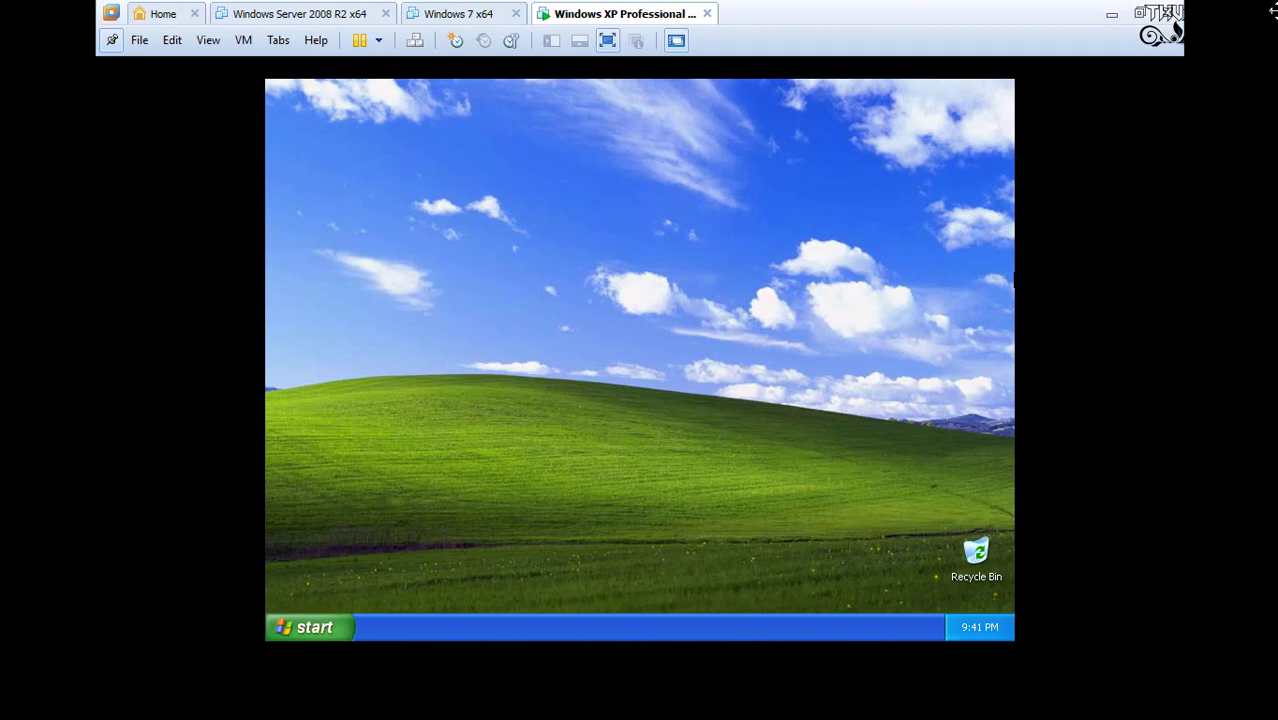
- Close the Start menu and dismiss the antivirus risk and Windows XP tour notifications
key("super")
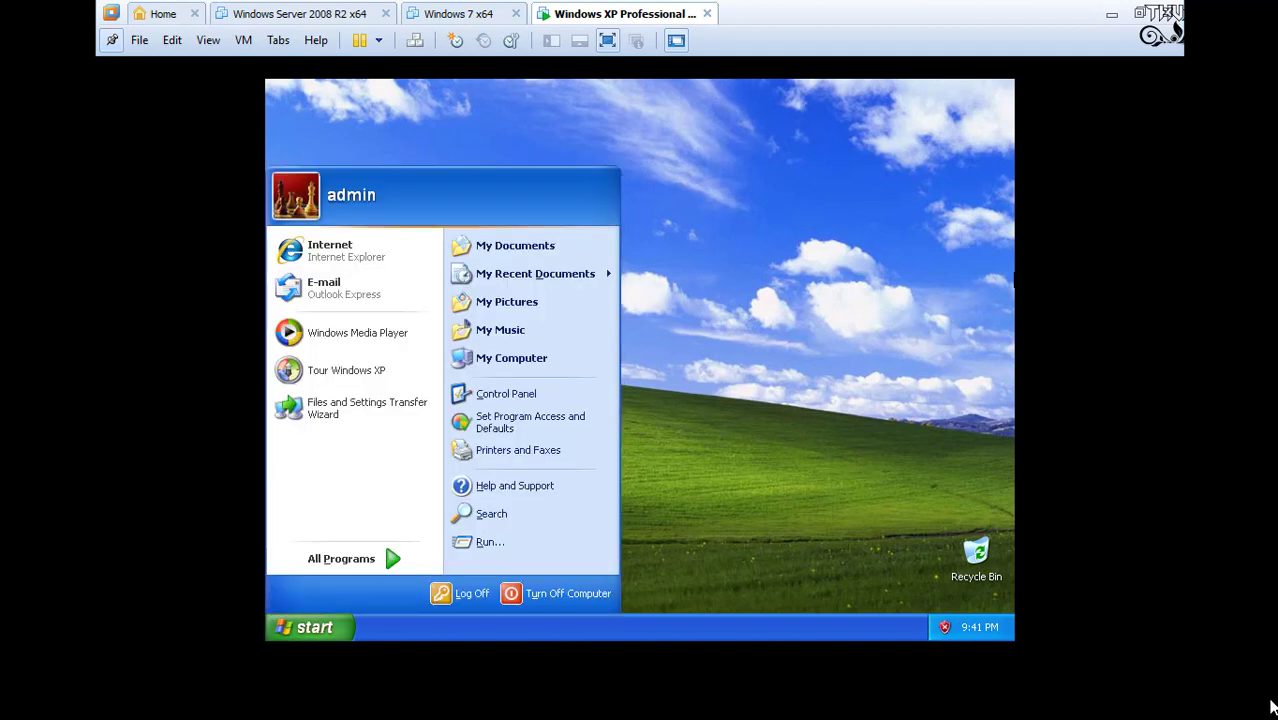
left_click(1041, 592)
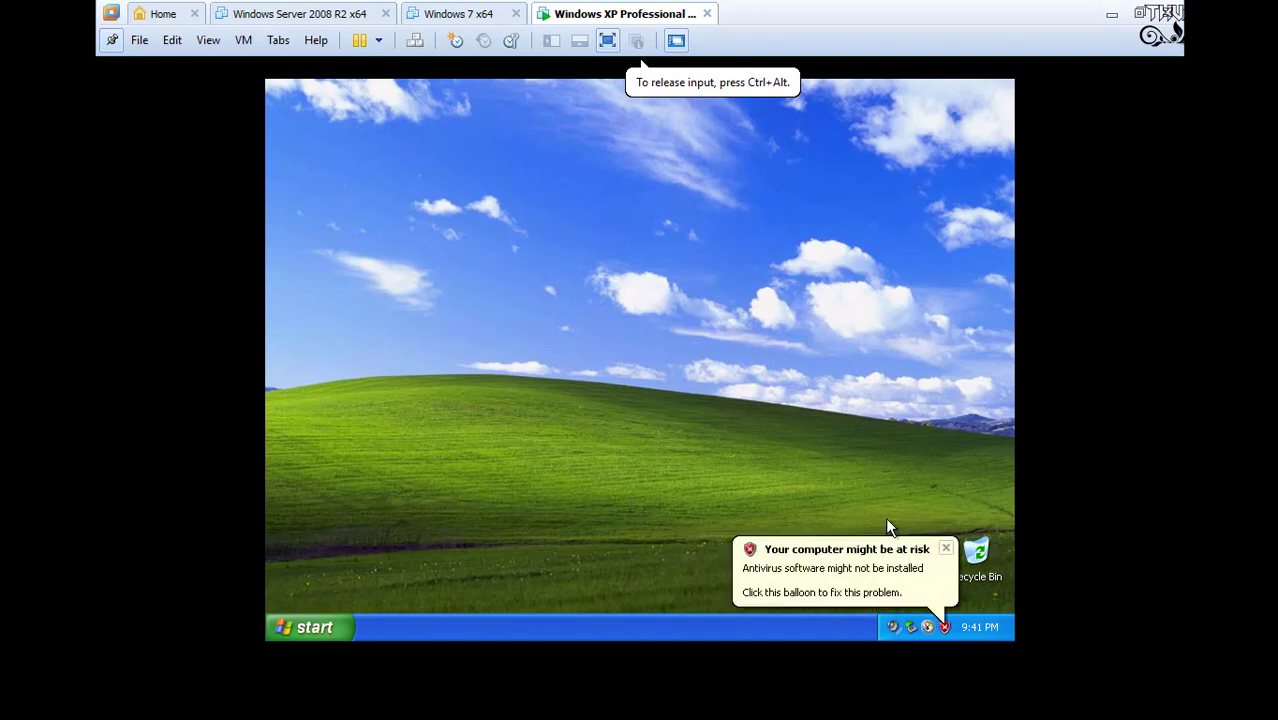
left_click(946, 548)
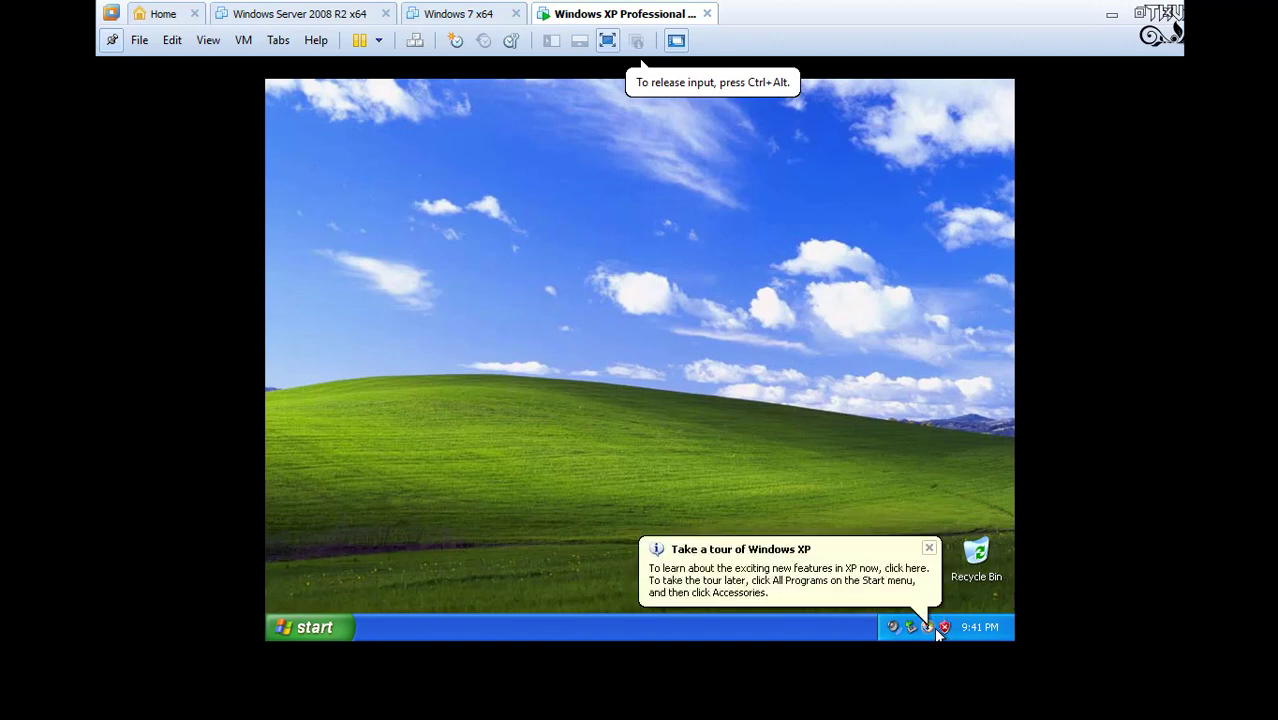
left_click(929, 549)
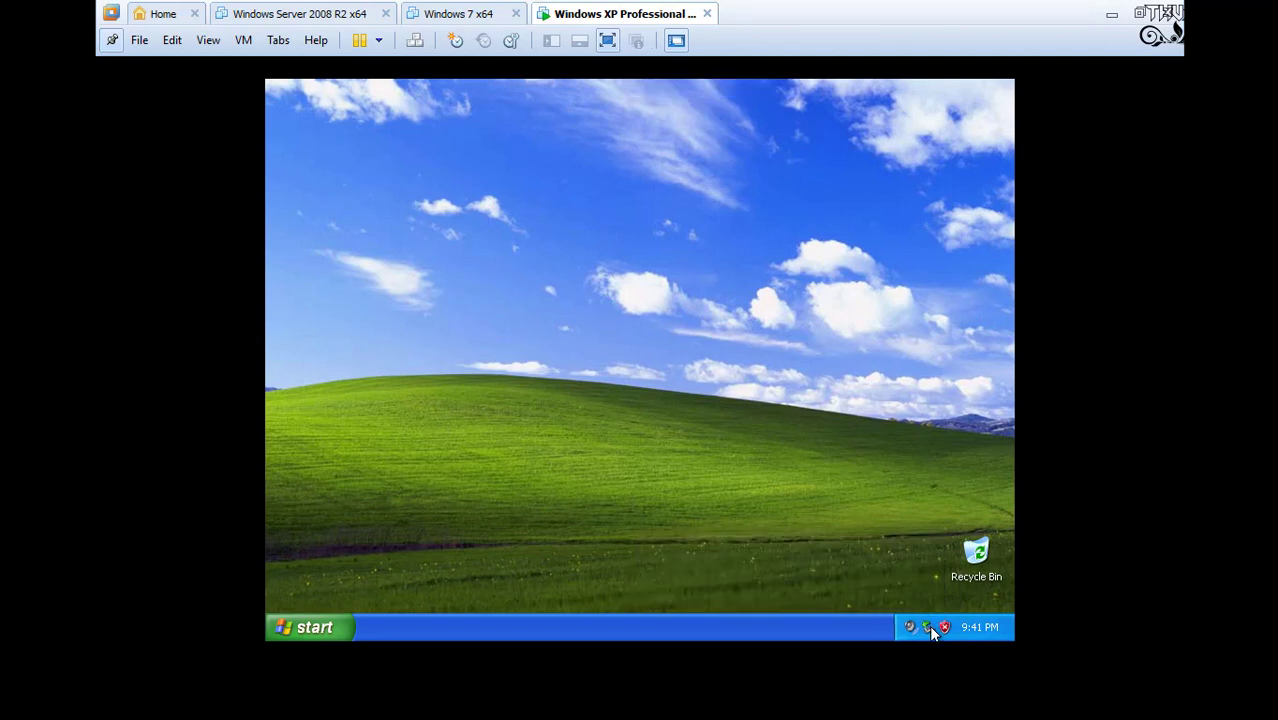
- Show the My Computer icon on the Windows XP desktop
left_click(333, 630)
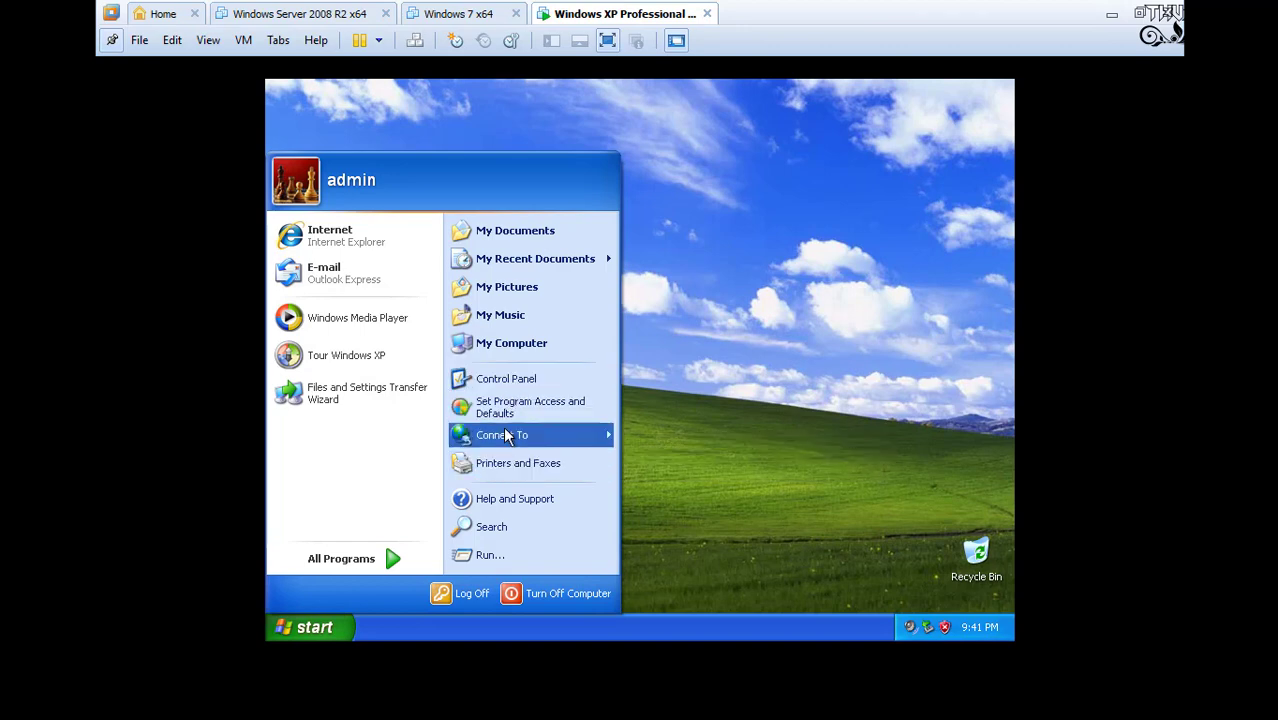
right_click(511, 346)
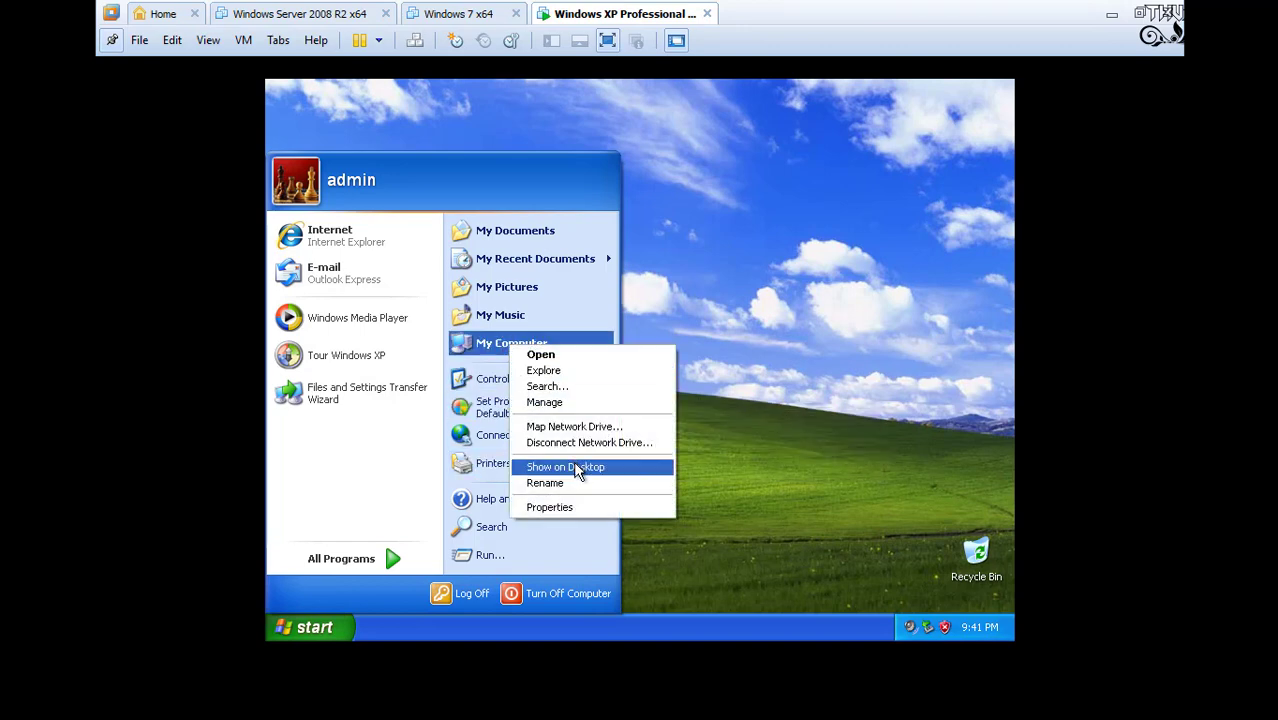
left_click(578, 469)
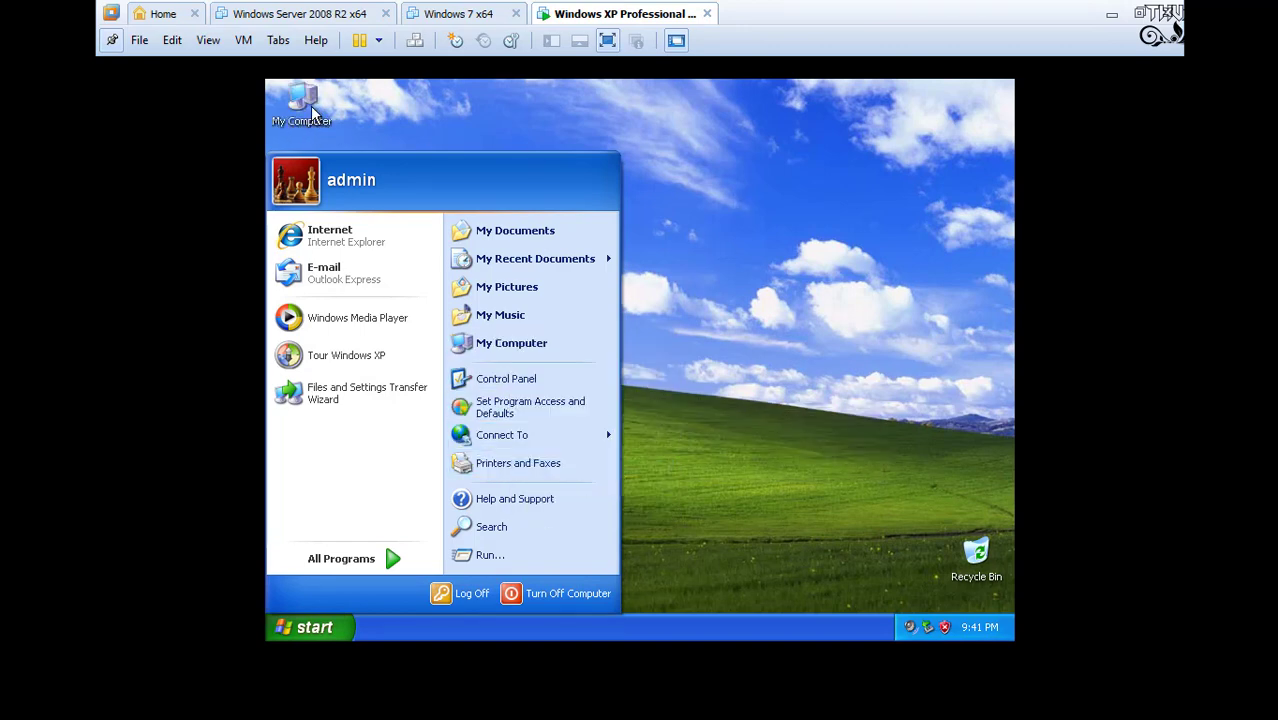
left_click(533, 134)
- Run winver to check the installed Windows version, and close the About Windows window
key("super+r")
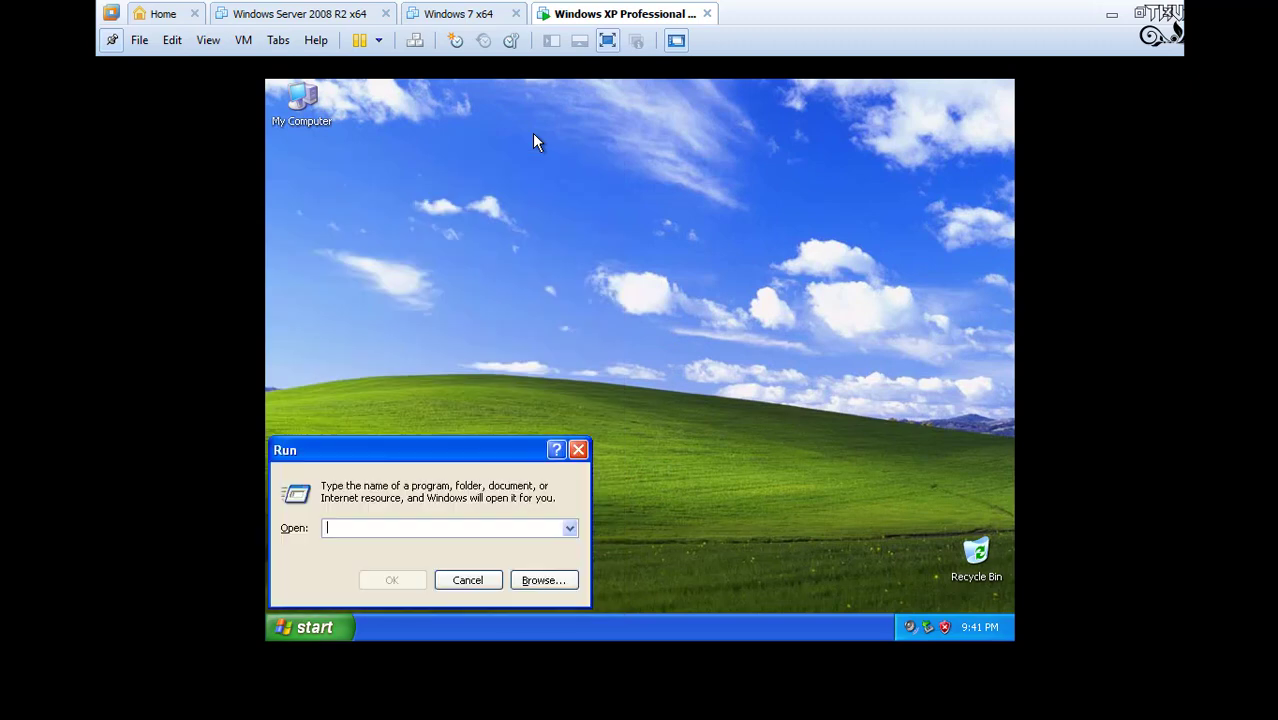
type("winver")
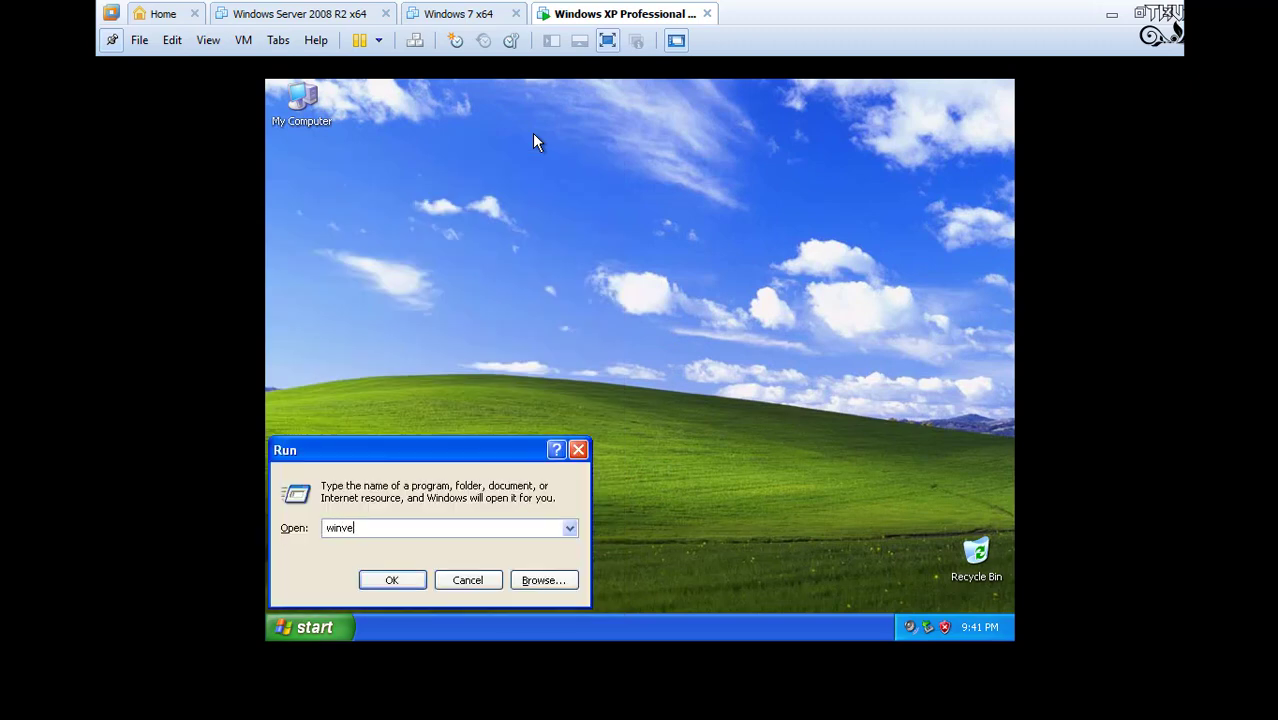
key("Return")
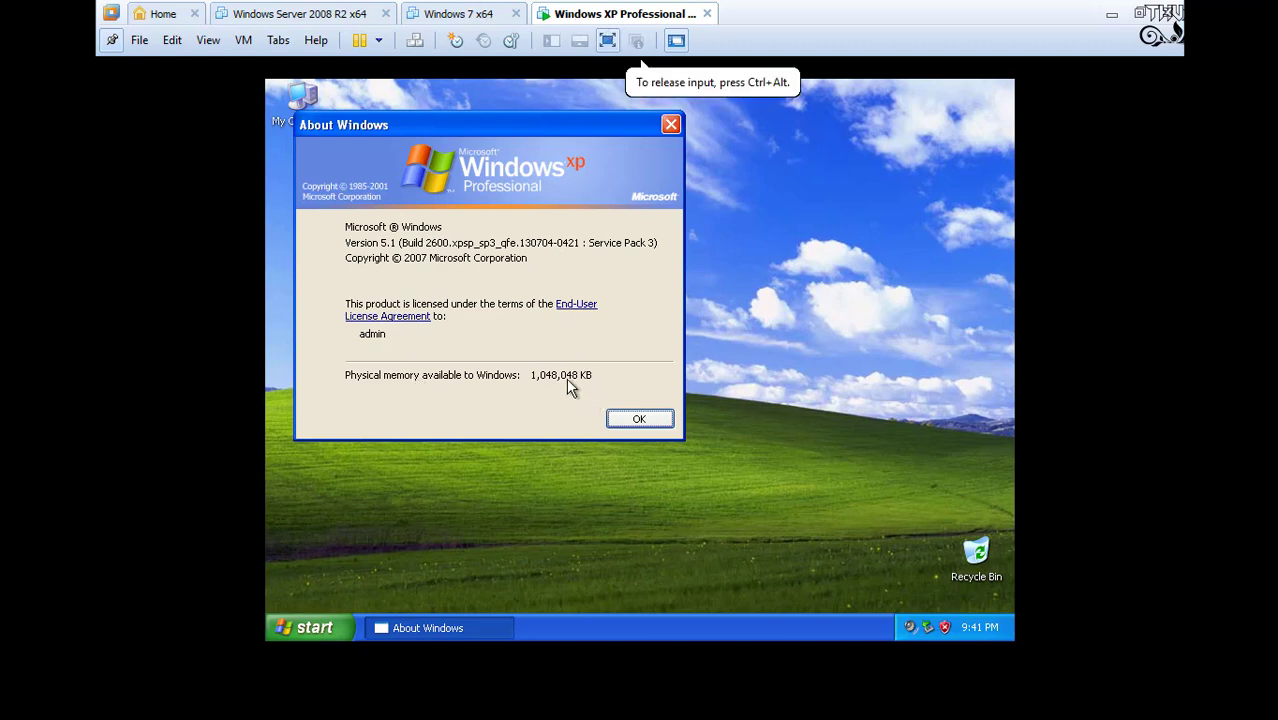
left_click(640, 420)
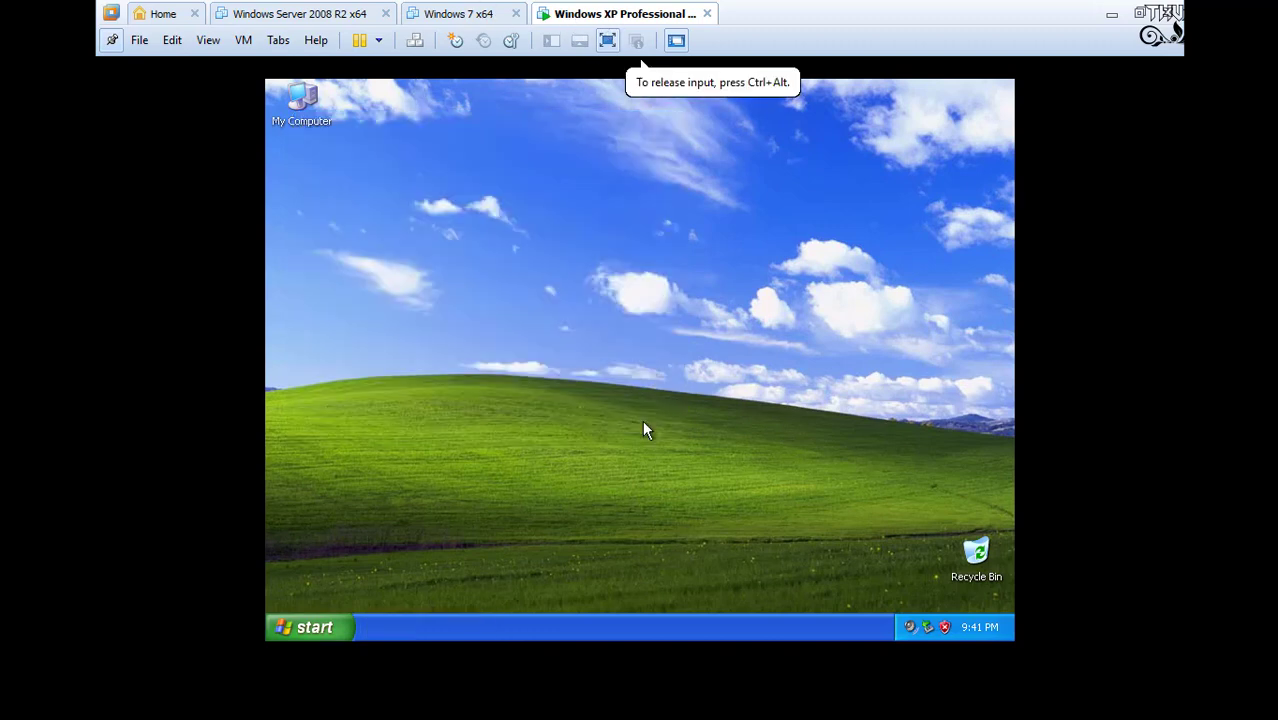
- Connect the VMware Tools installer CD to the virtual machine and bring up its setup wizard in the guest
left_click(253, 42)
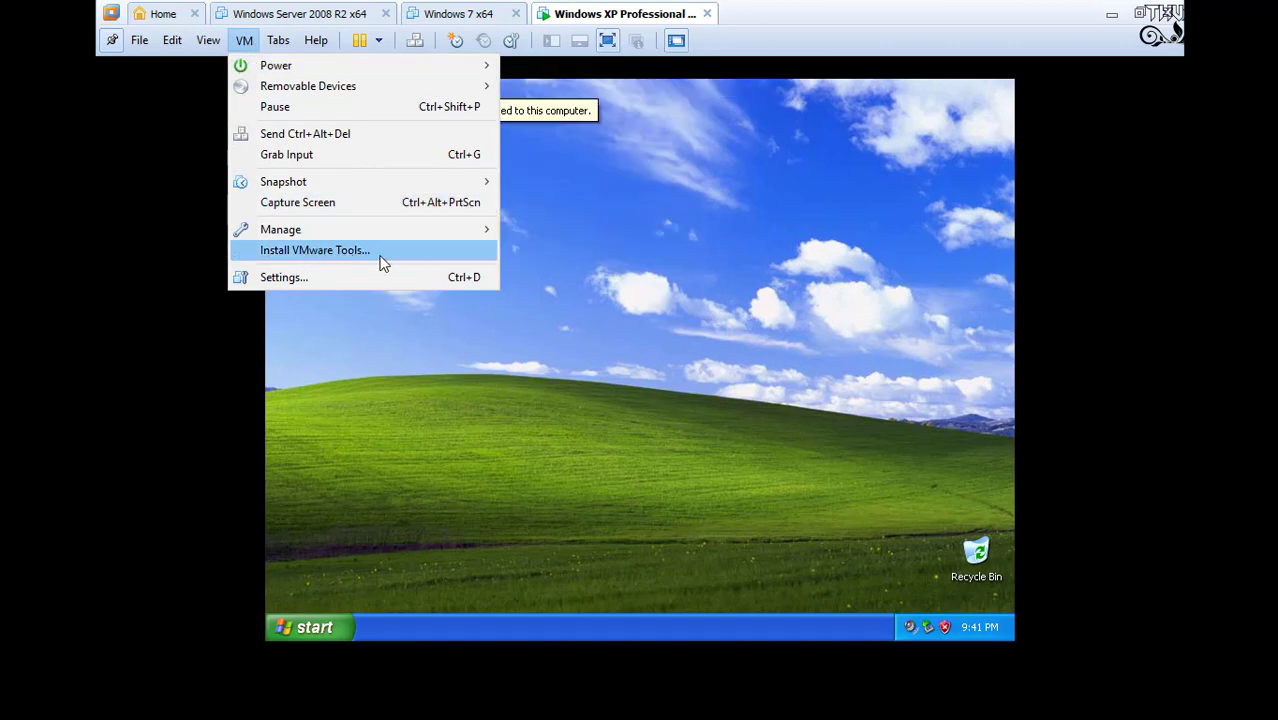
left_click(380, 262)
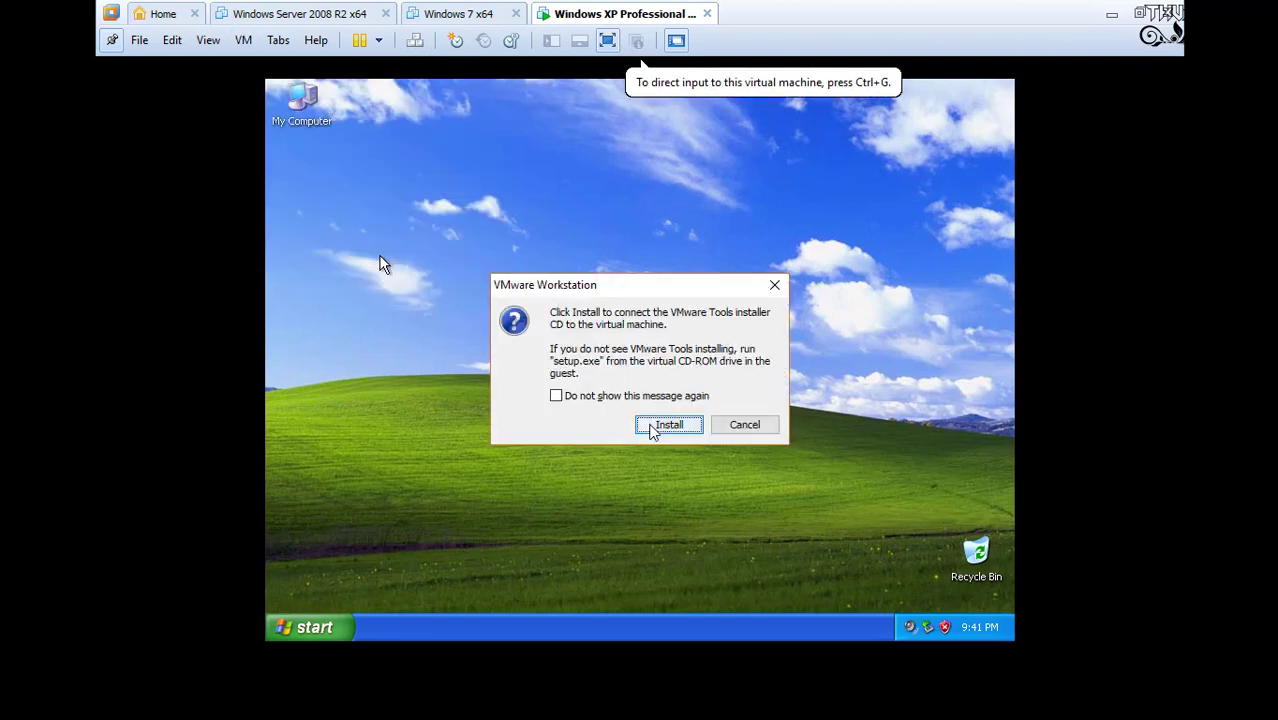
left_click(652, 428)
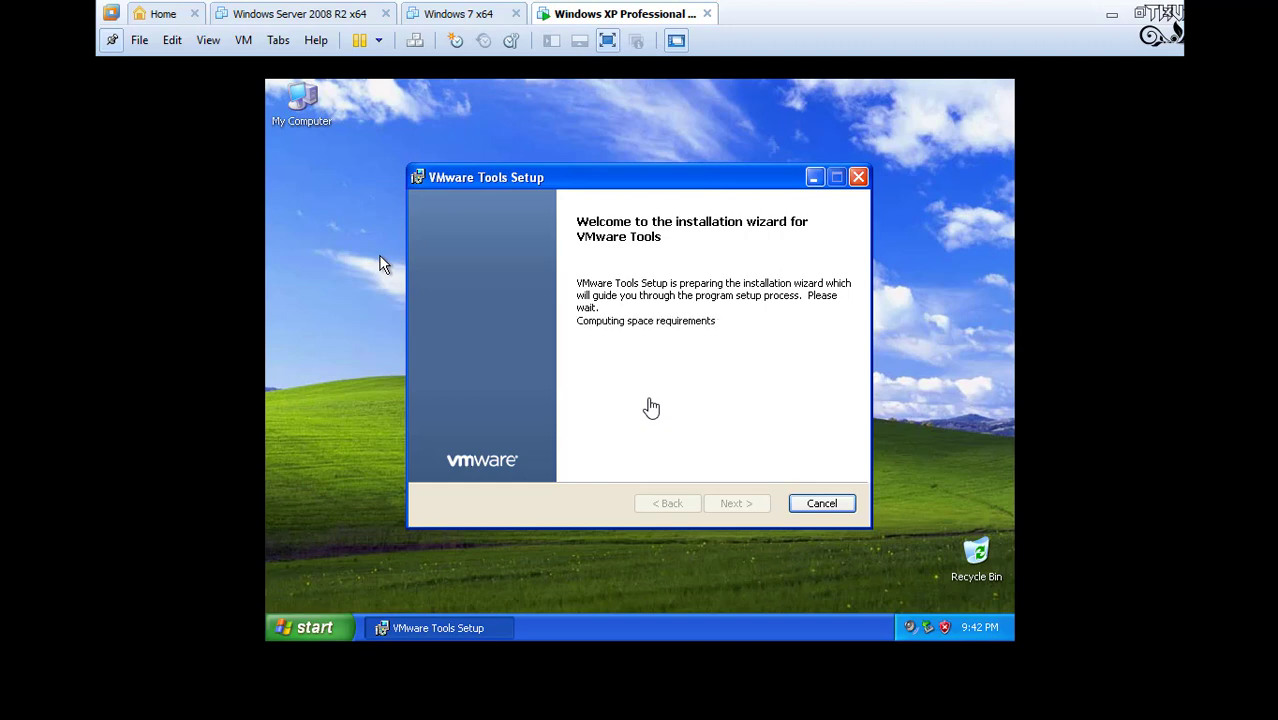
left_click(383, 263)
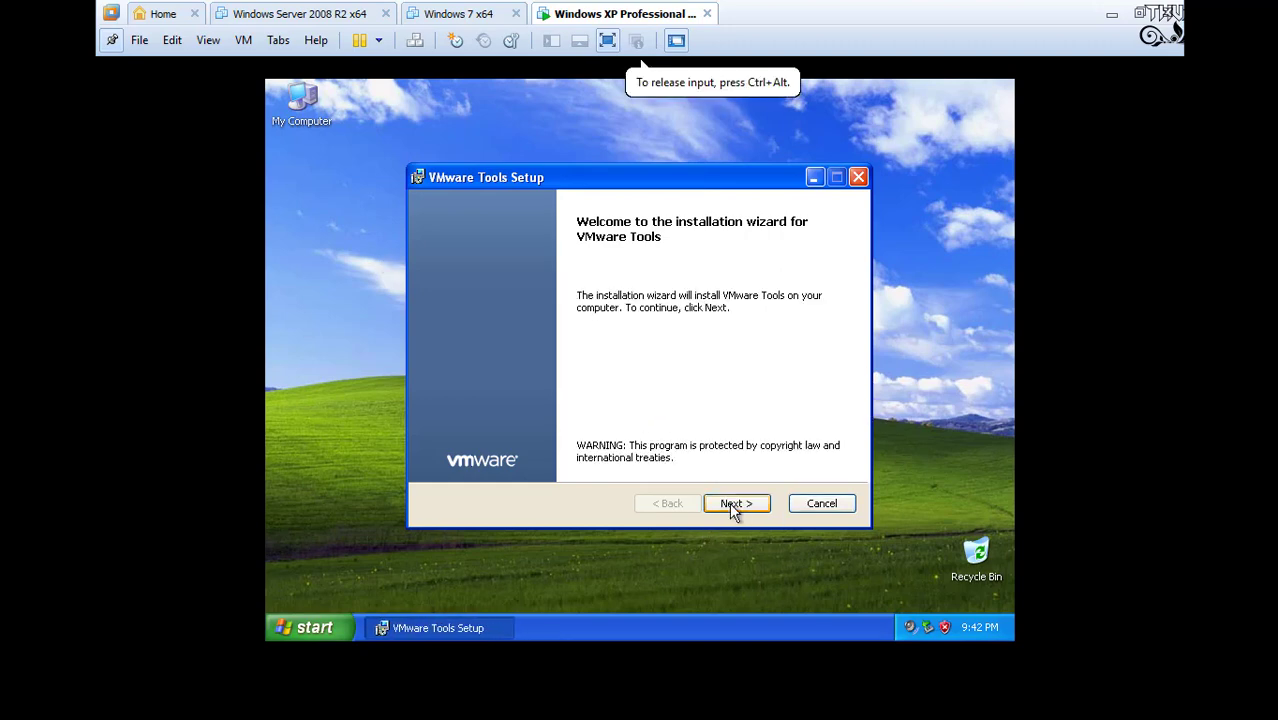
- Install VMware Tools with the Complete setup type, finish the wizard, and decline the immediate restart
left_click(725, 506)
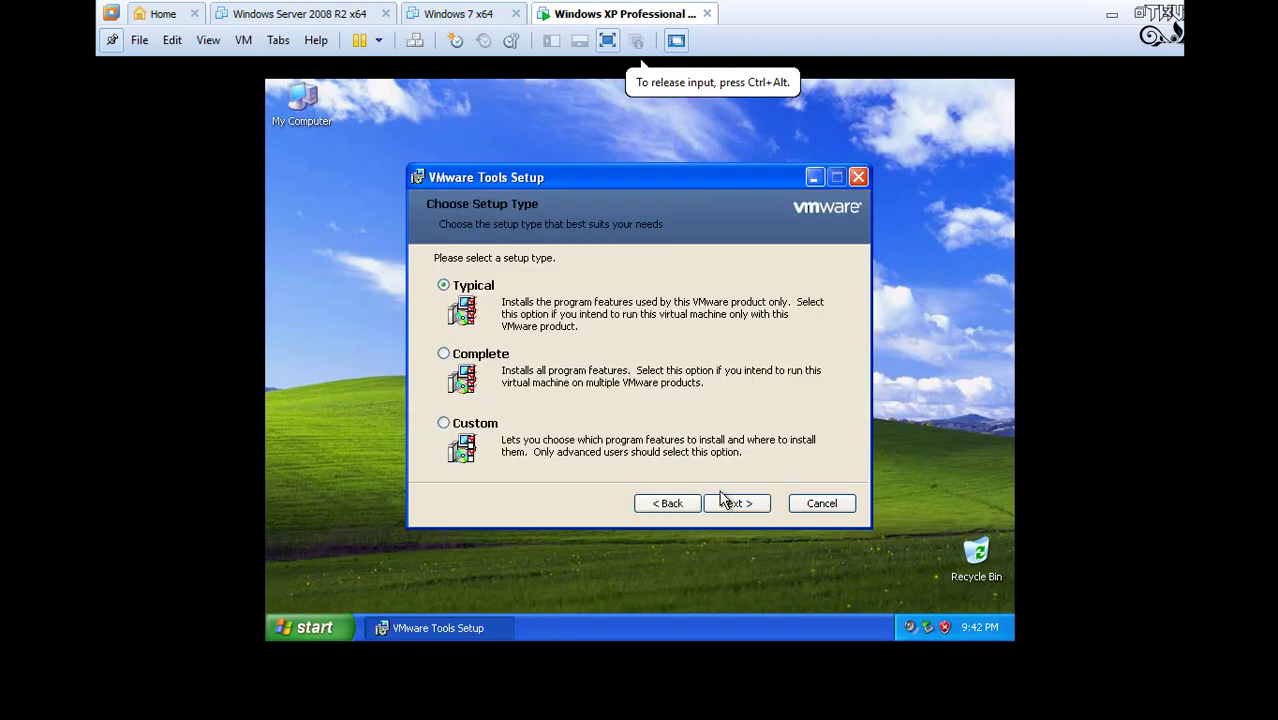
left_click(466, 352)
left_click(735, 504)
left_click(735, 504)
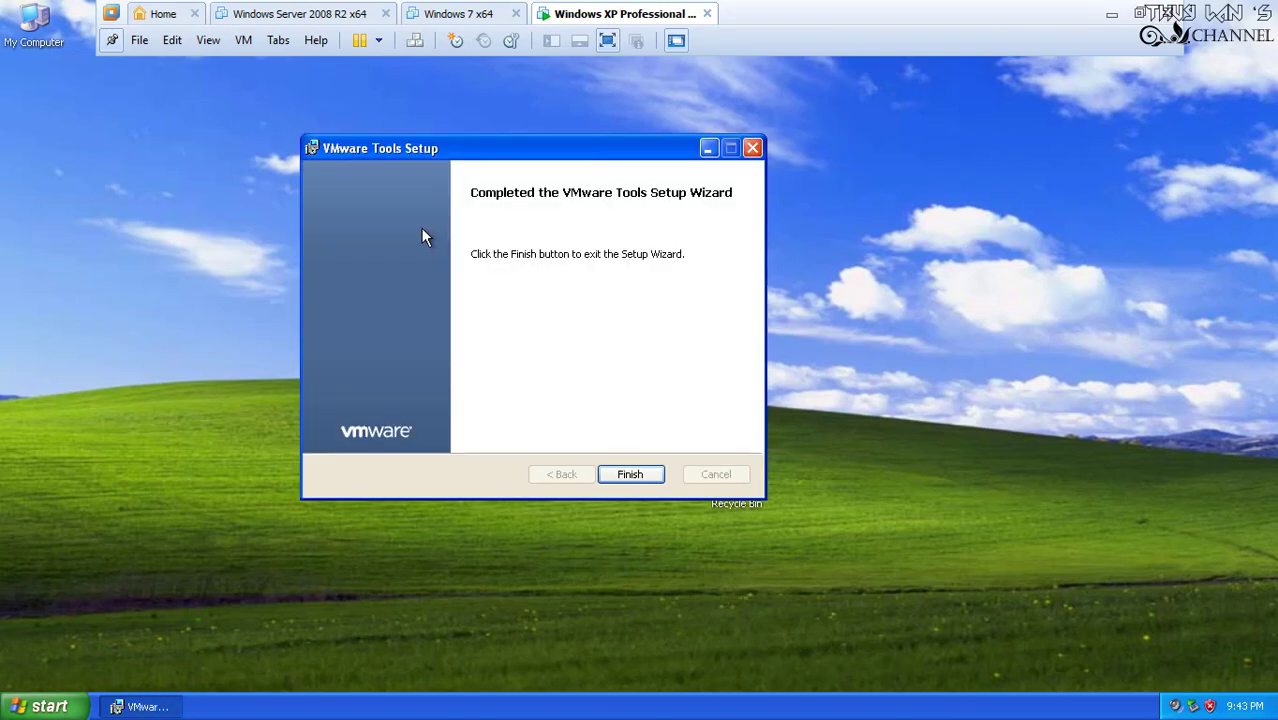
left_click(608, 472)
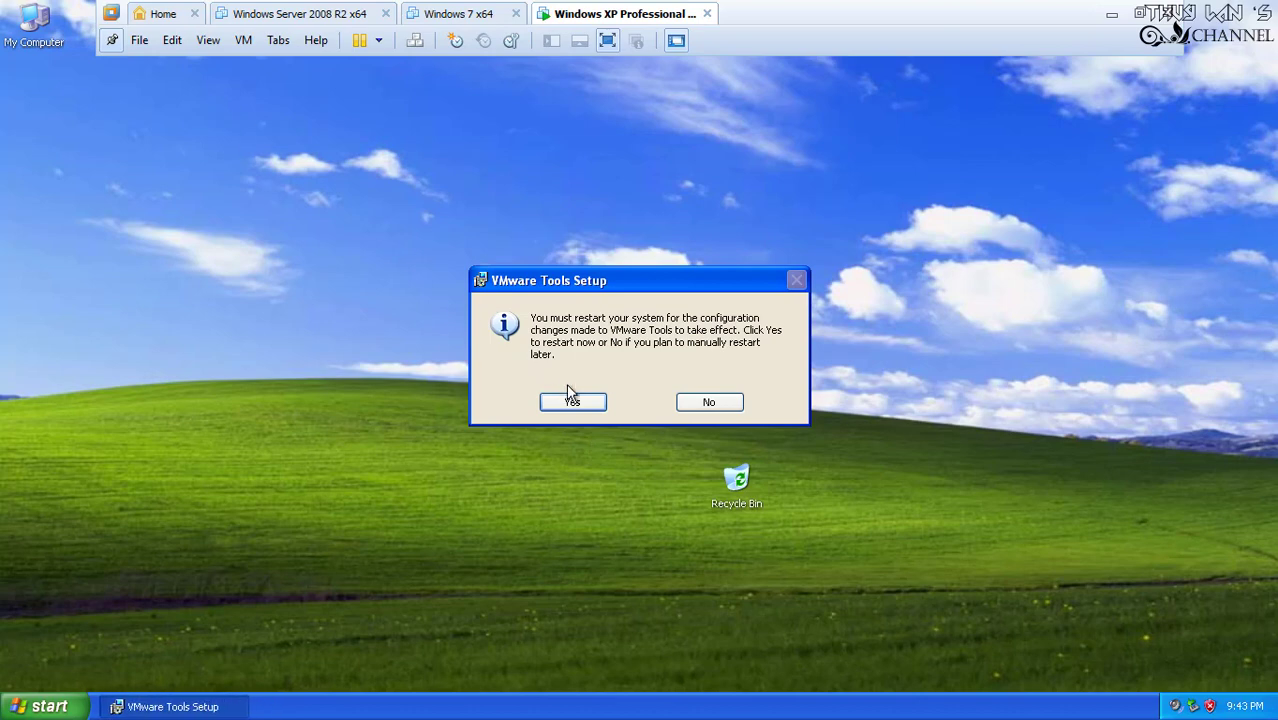
left_click(700, 404)
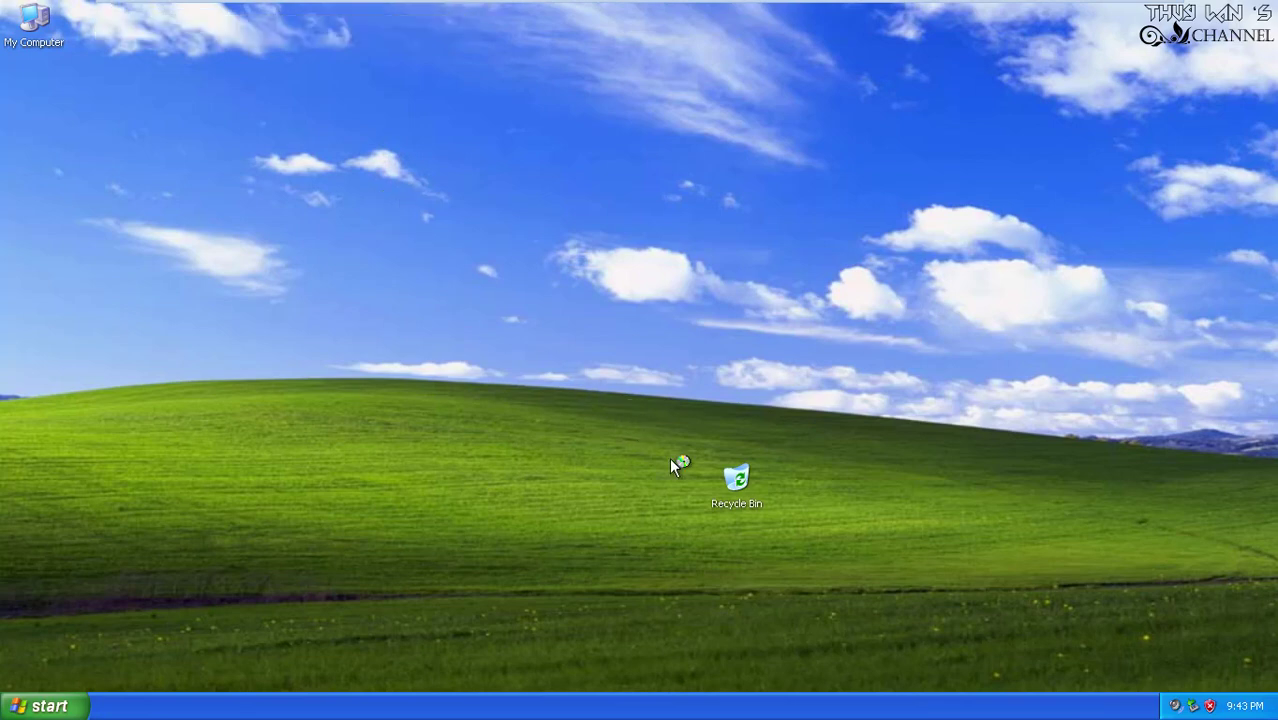
- Arrange the desktop icons in order and refresh the desktop
right_click(412, 237)
right_click(645, 194)
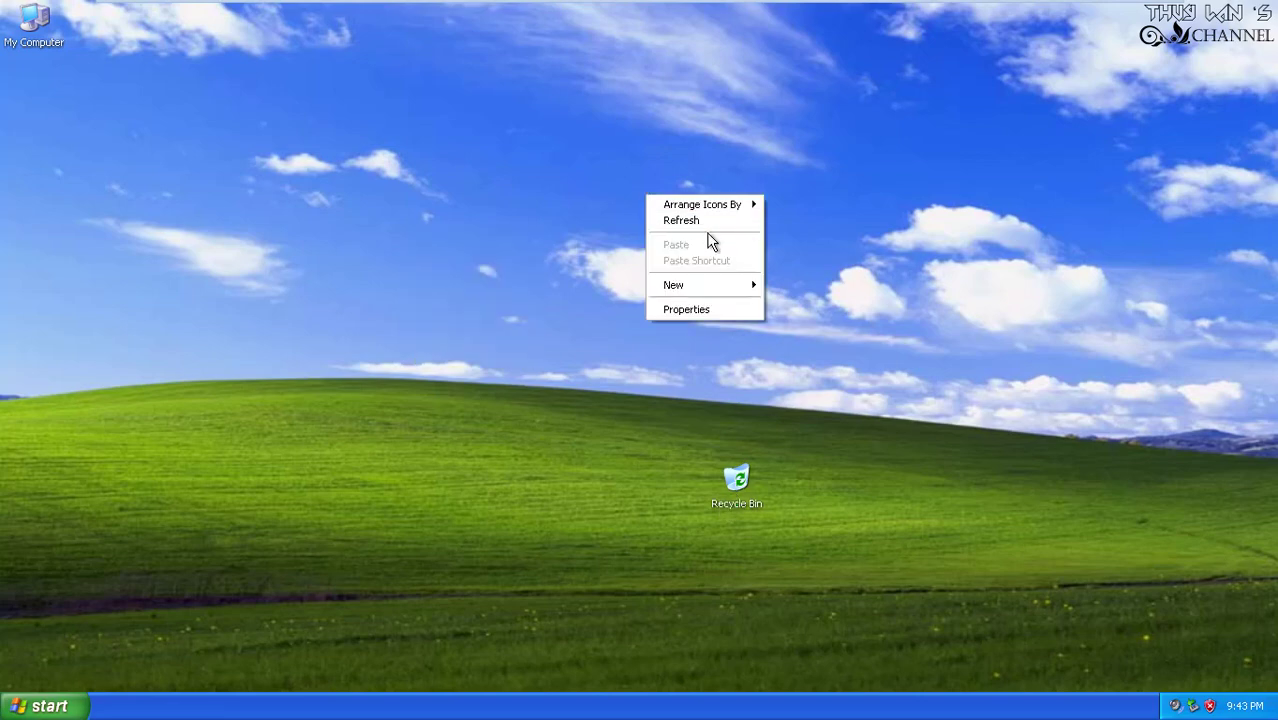
mouse_move(713, 205)
left_click(778, 235)
right_click(627, 170)
left_click(670, 198)
- Explore My Computer in the folder tree view to examine the available drives
right_click(41, 27)
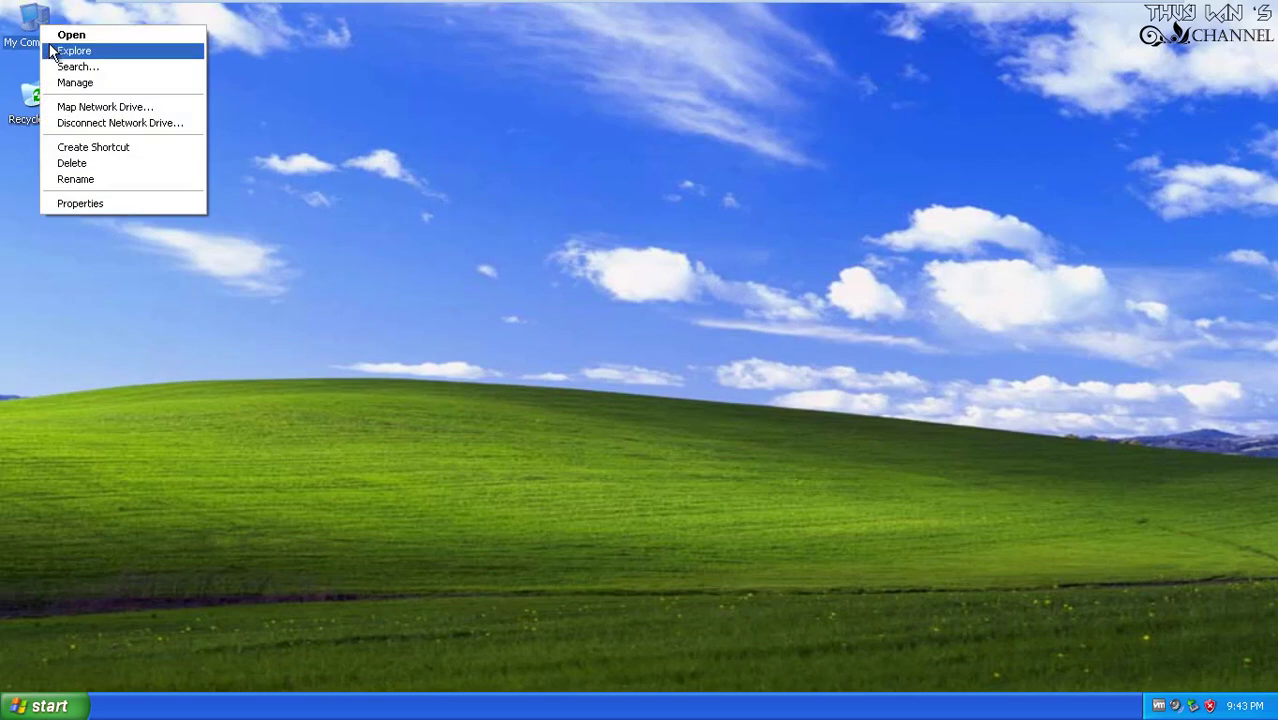
left_click(60, 51)
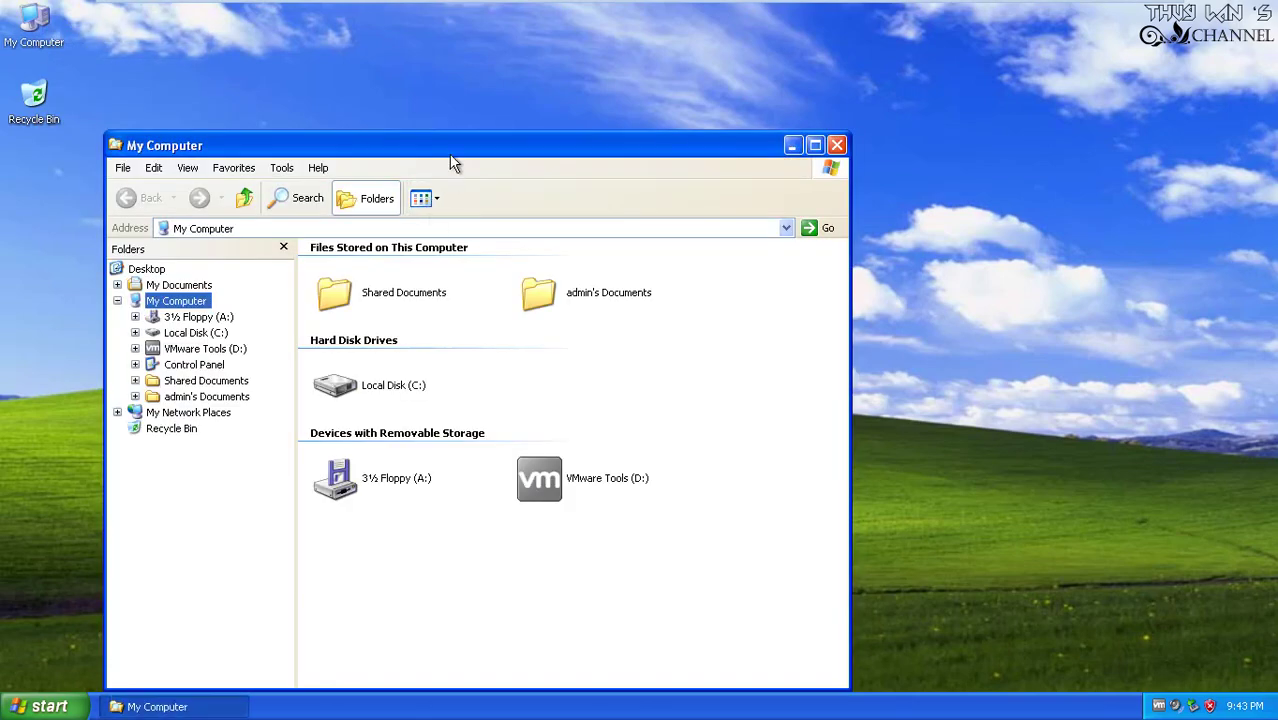
- Check the capacity properties of Local Disk (C:), view the drive's root folder, and close the Explorer window
double_click(453, 146)
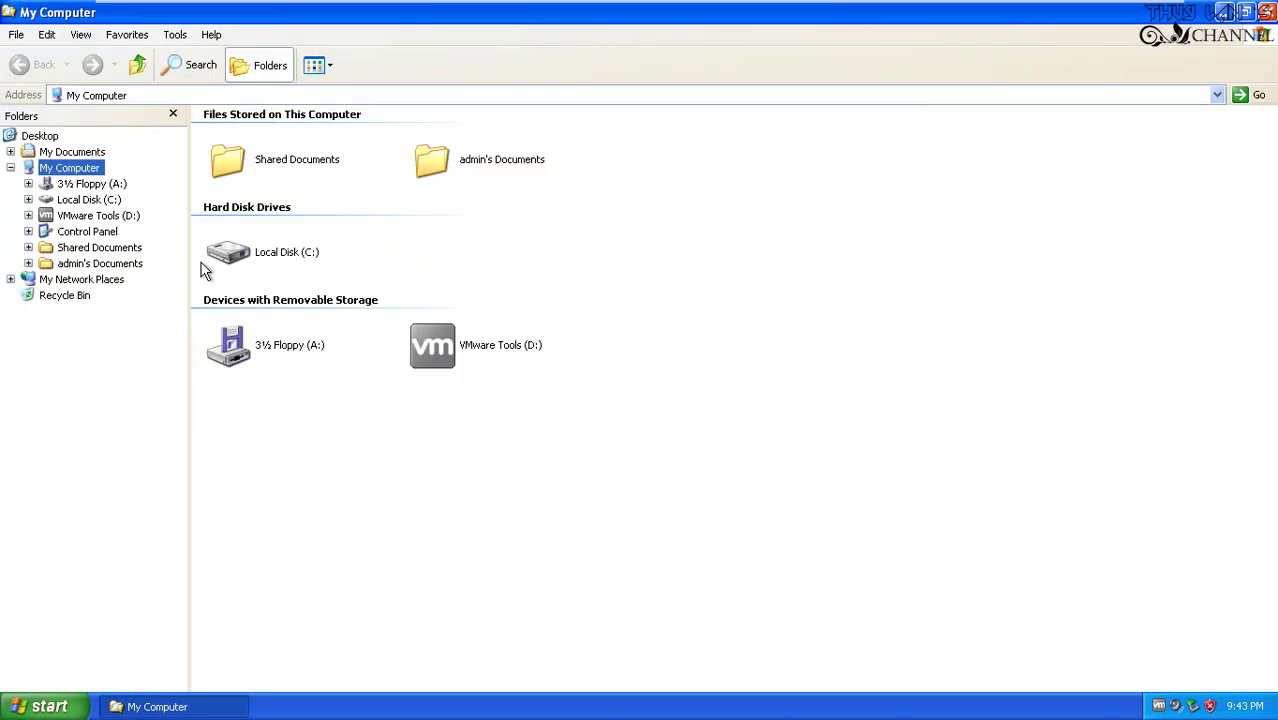
left_click_drag(190, 258, 222, 252)
left_click(102, 199)
right_click(104, 199)
left_click(145, 381)
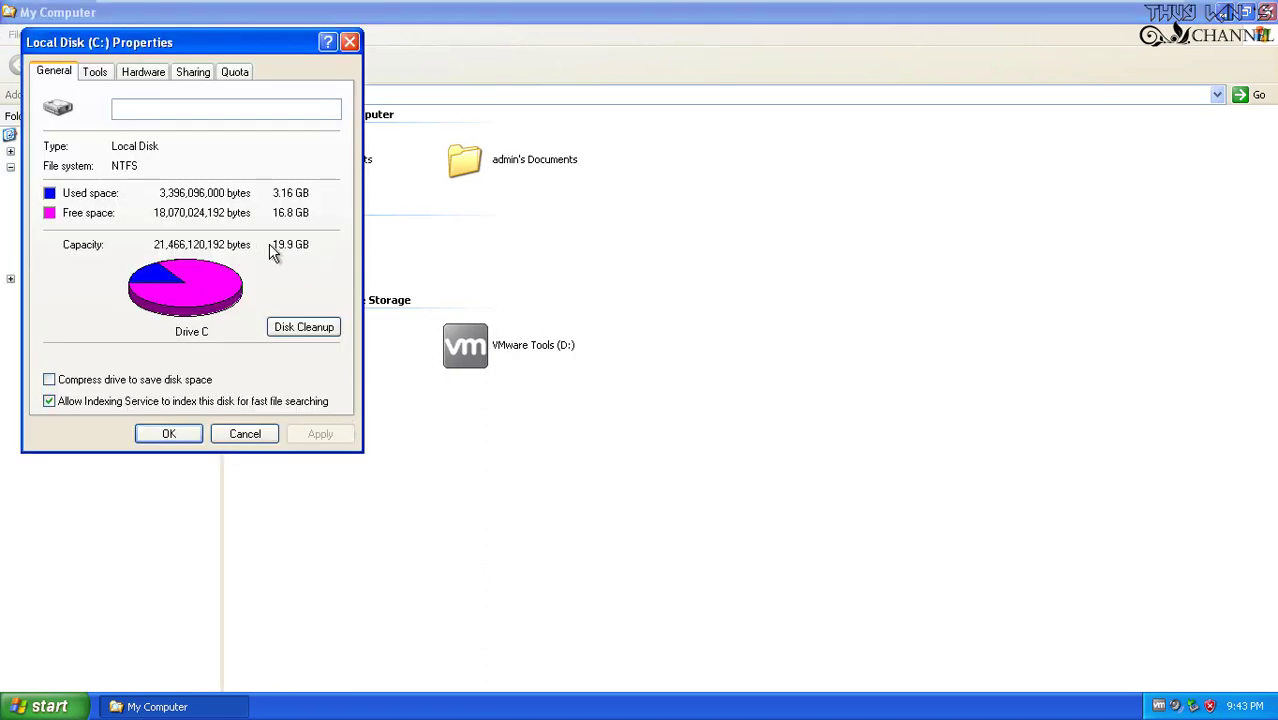
left_click(250, 434)
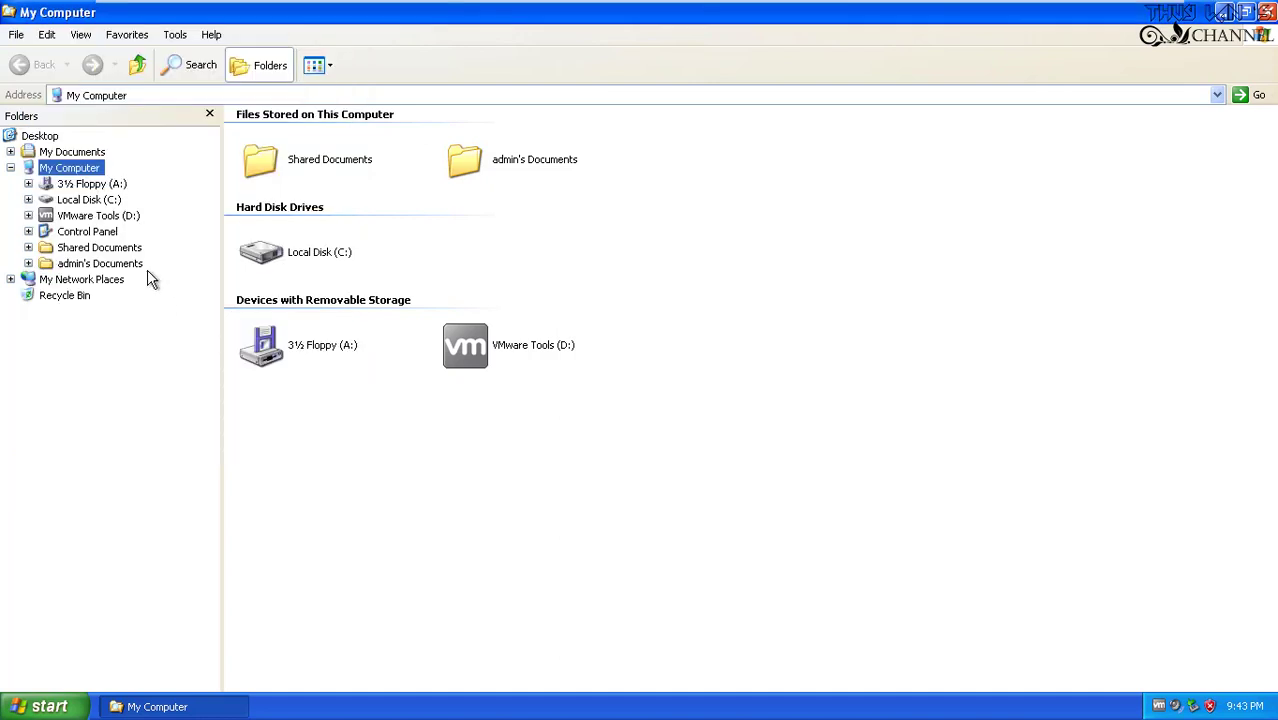
left_click(89, 199)
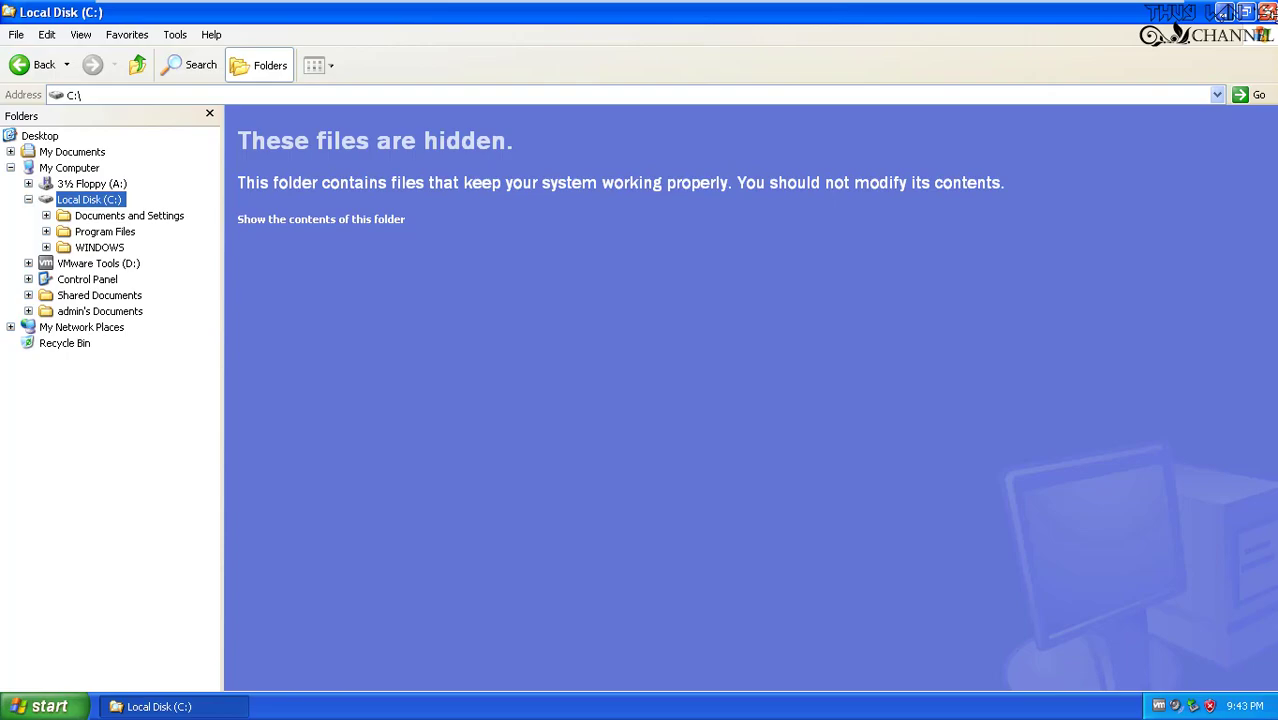
left_click(1266, 12)
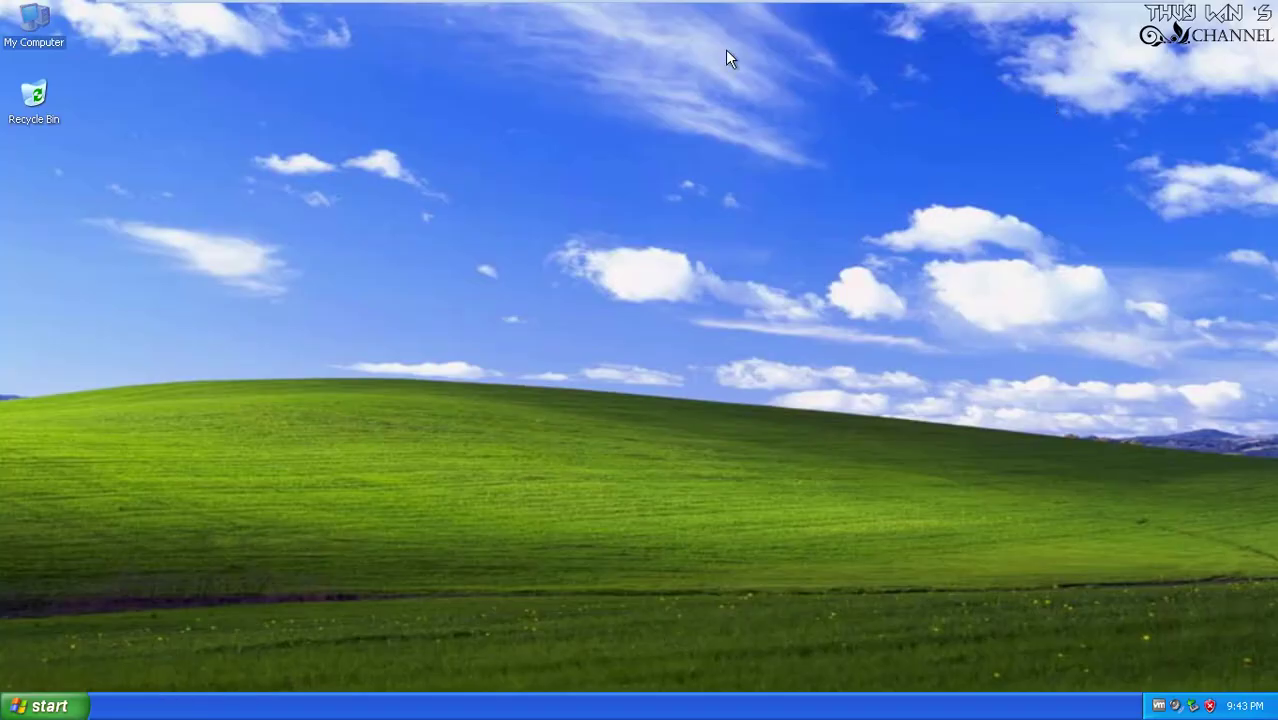
mouse_move(435, 6)
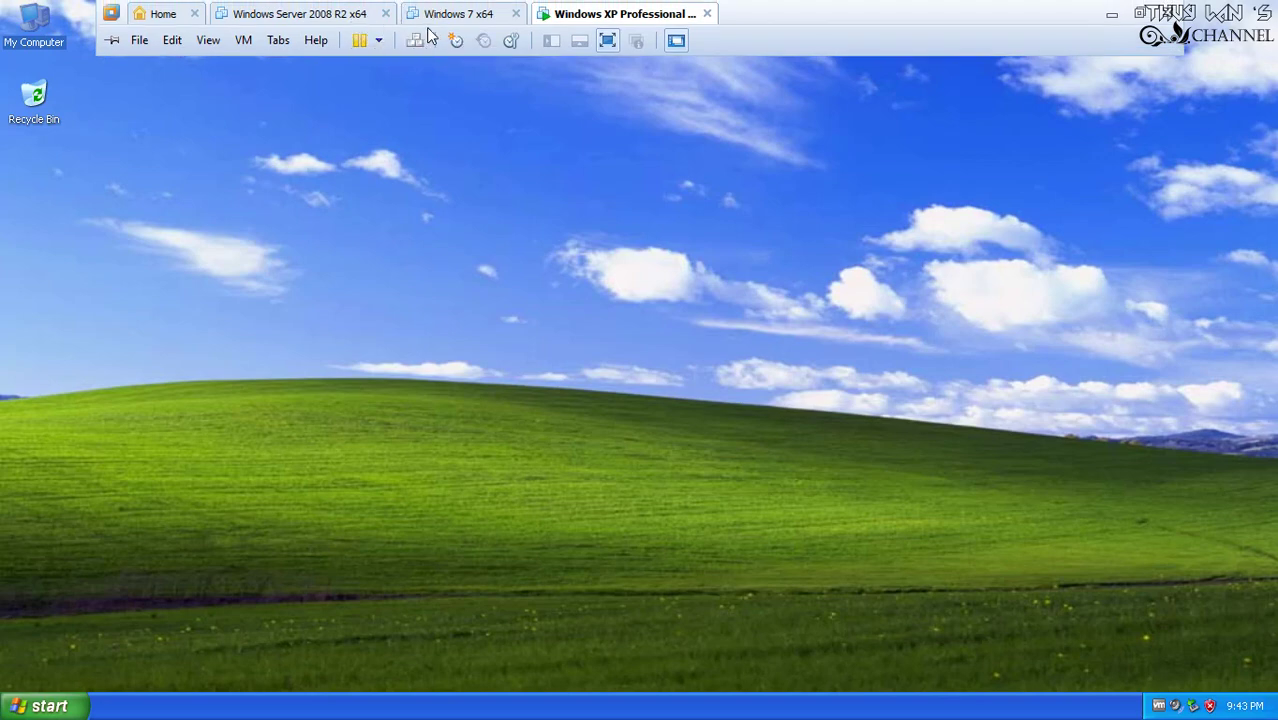
left_click(45, 706)
left_click(310, 684)
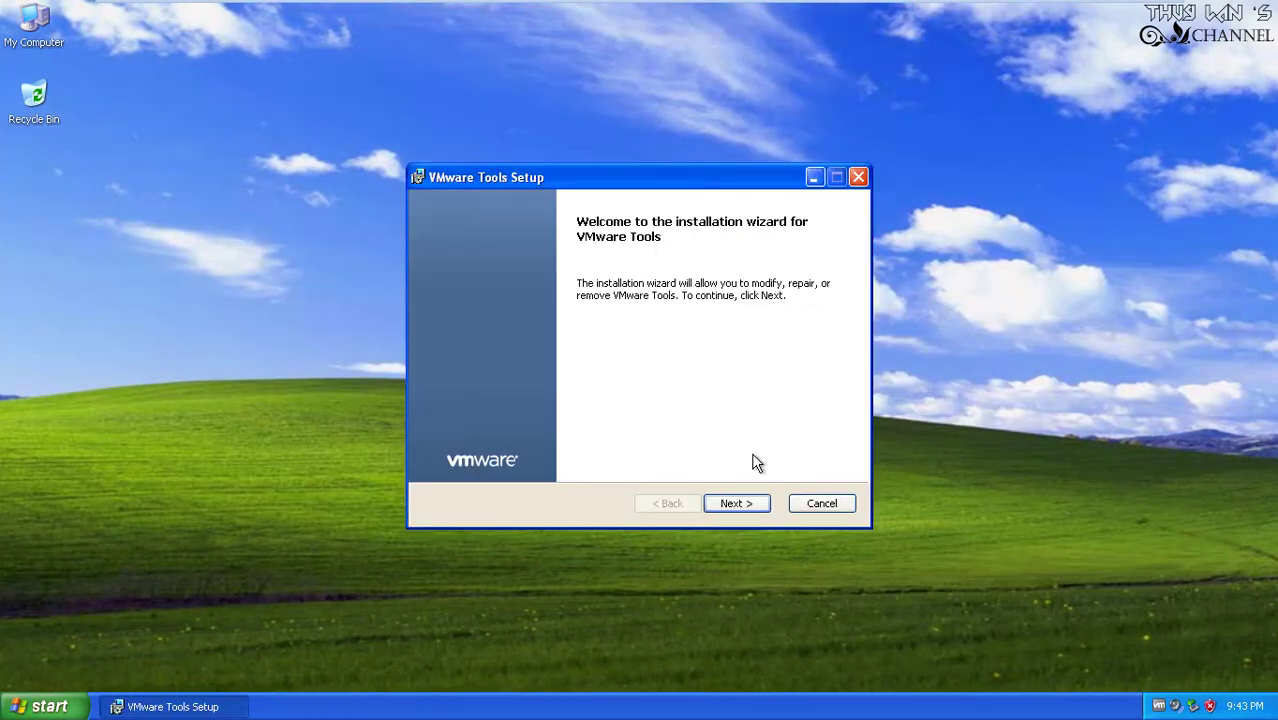
left_click(754, 502)
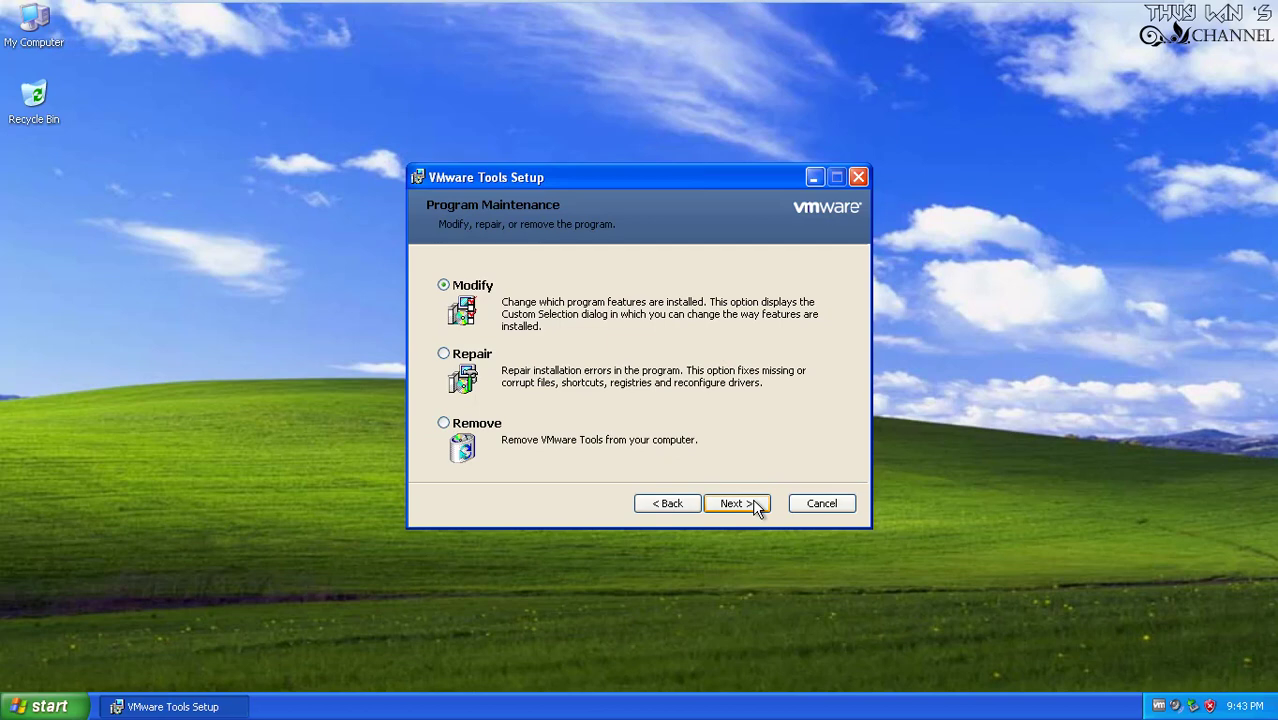
left_click(815, 508)
left_click(612, 386)
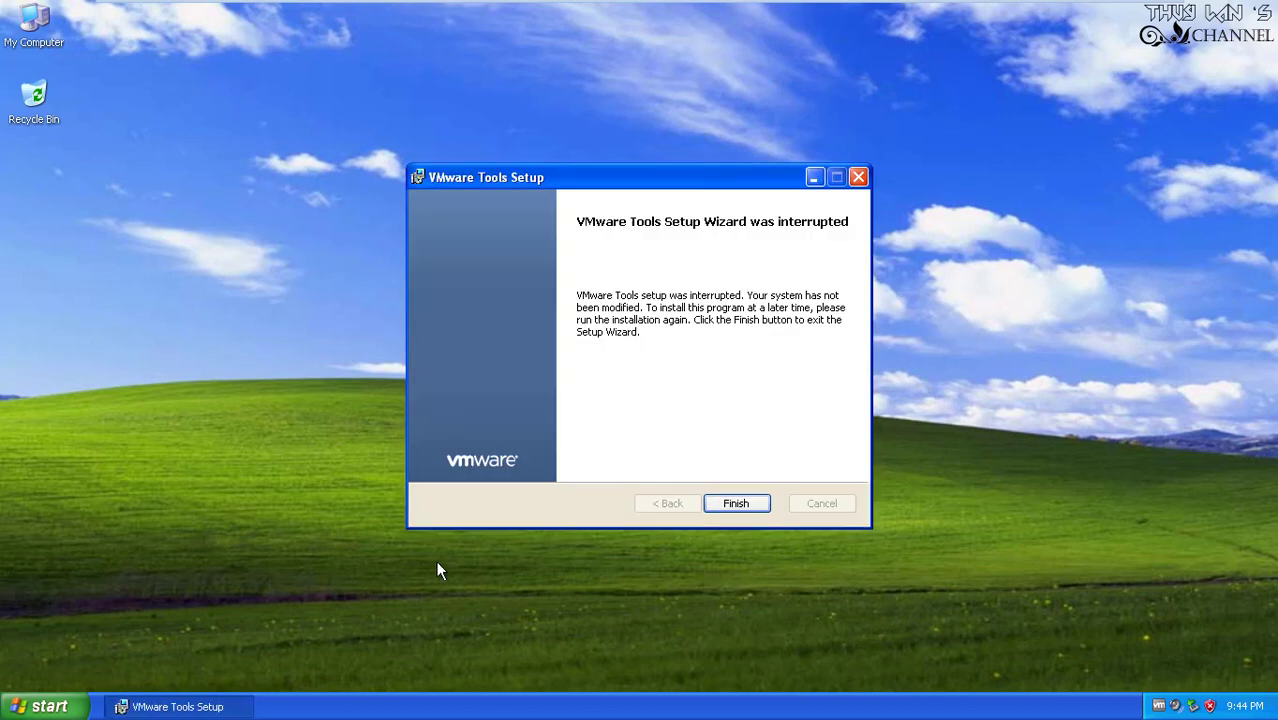
left_click(733, 505)
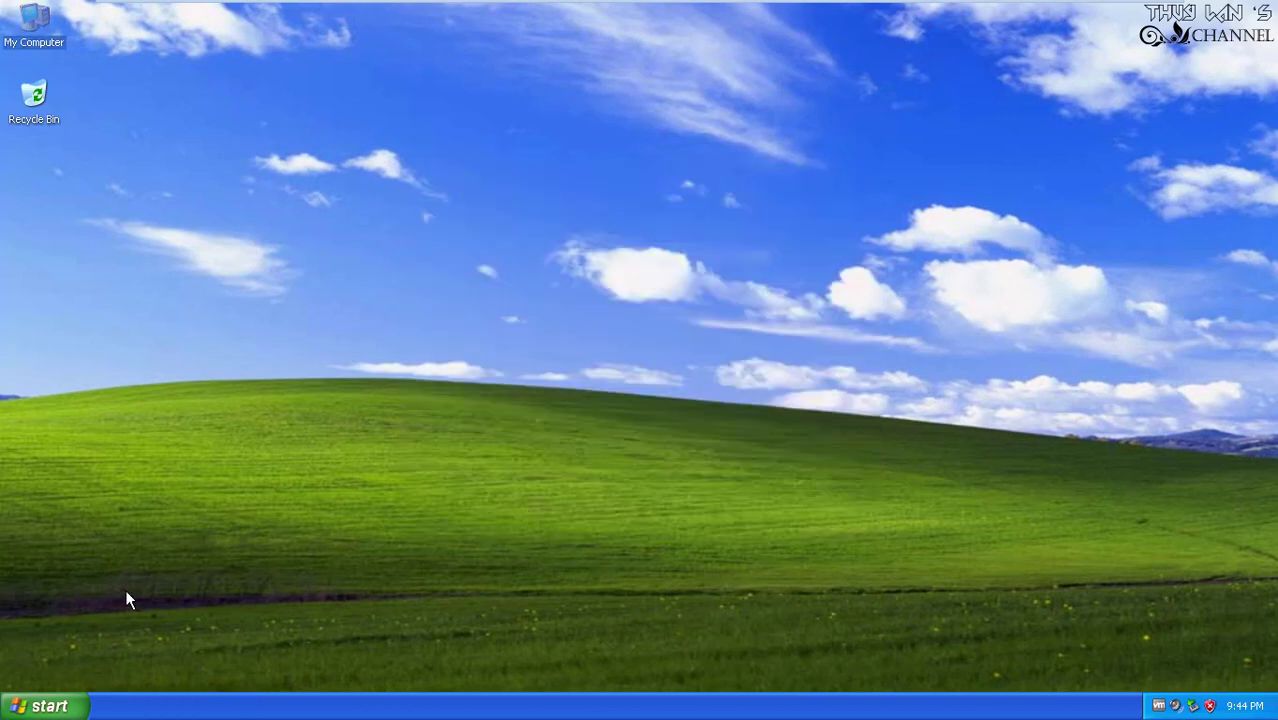
- Turn off the Windows XP guest from within its own desktop
left_click(40, 706)
left_click(300, 673)
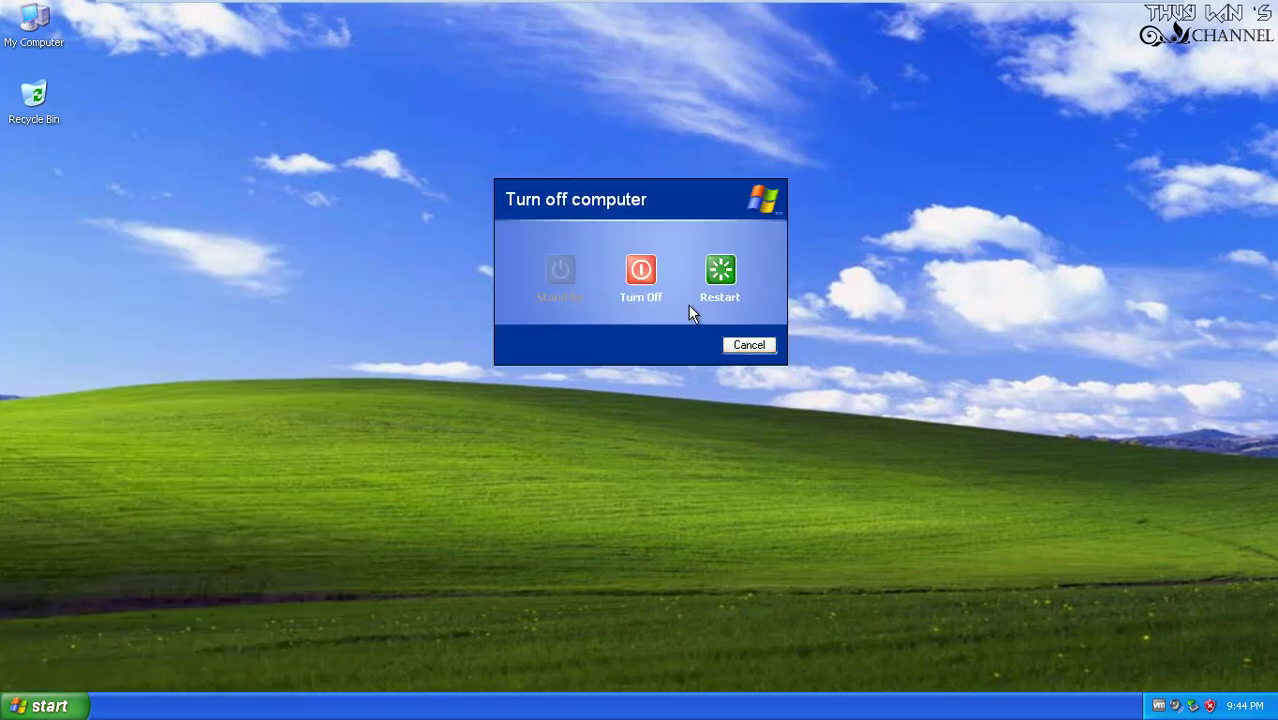
left_click(646, 278)
- Take the virtual machine out of full-screen mode and return input control to the host
mouse_move(587, 5)
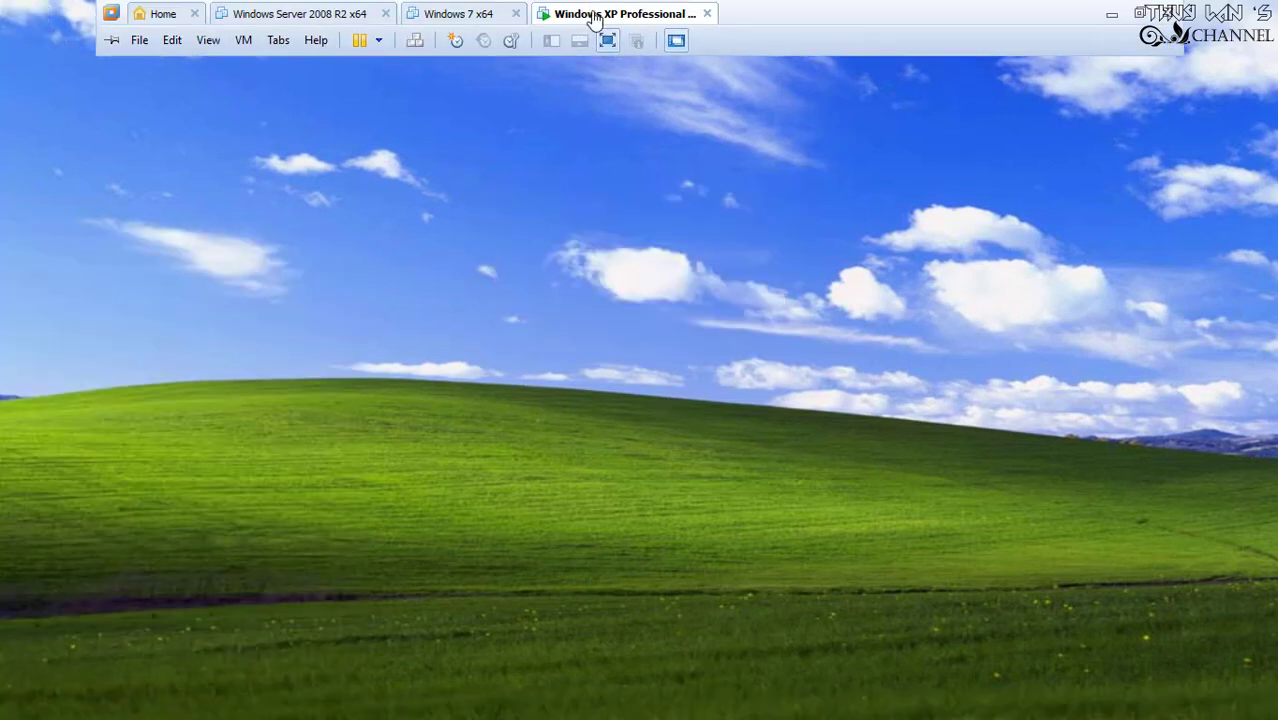
left_click(609, 40)
left_click(779, 234)
key("ctrl+alt")
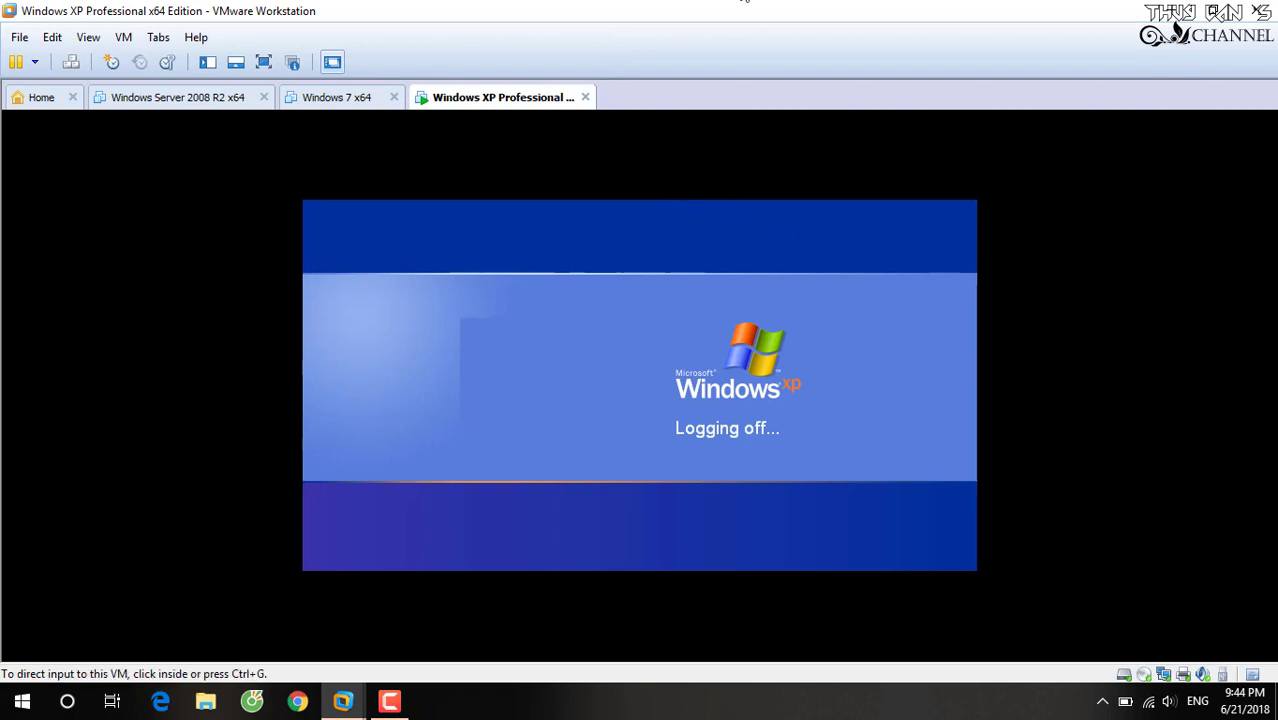
left_click(636, 432)
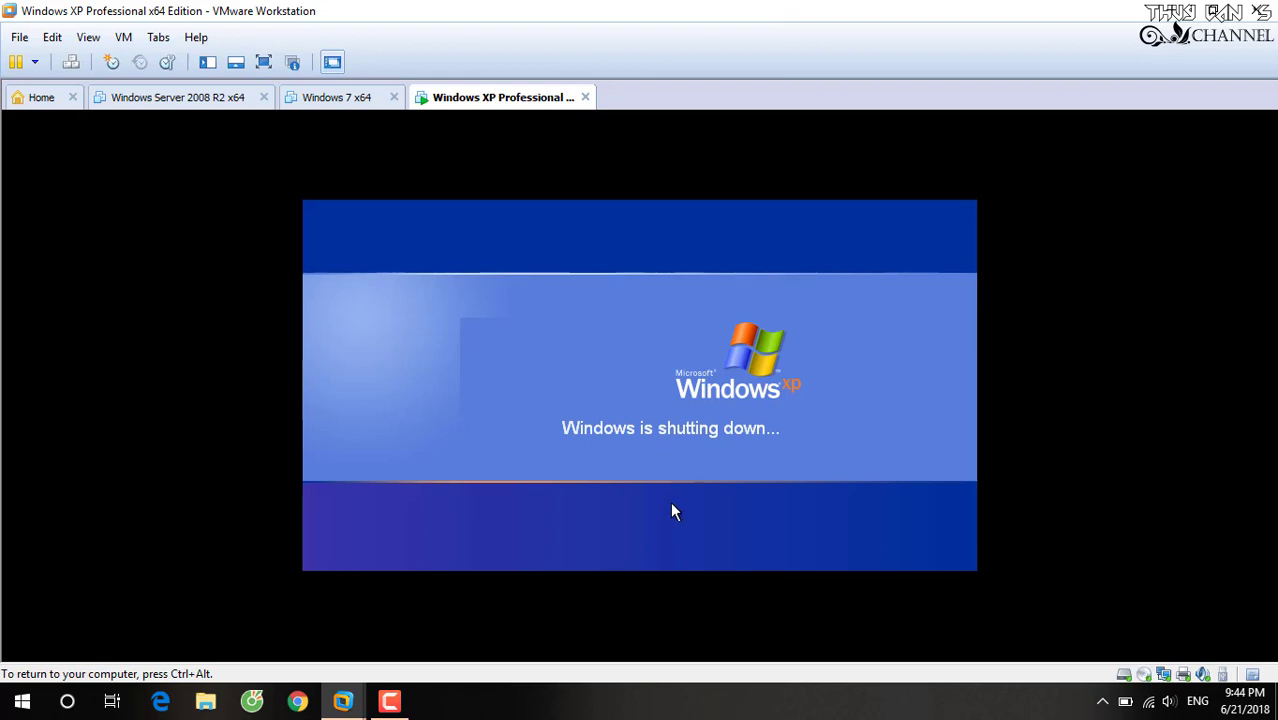
left_click(602, 373)
left_click(795, 400)
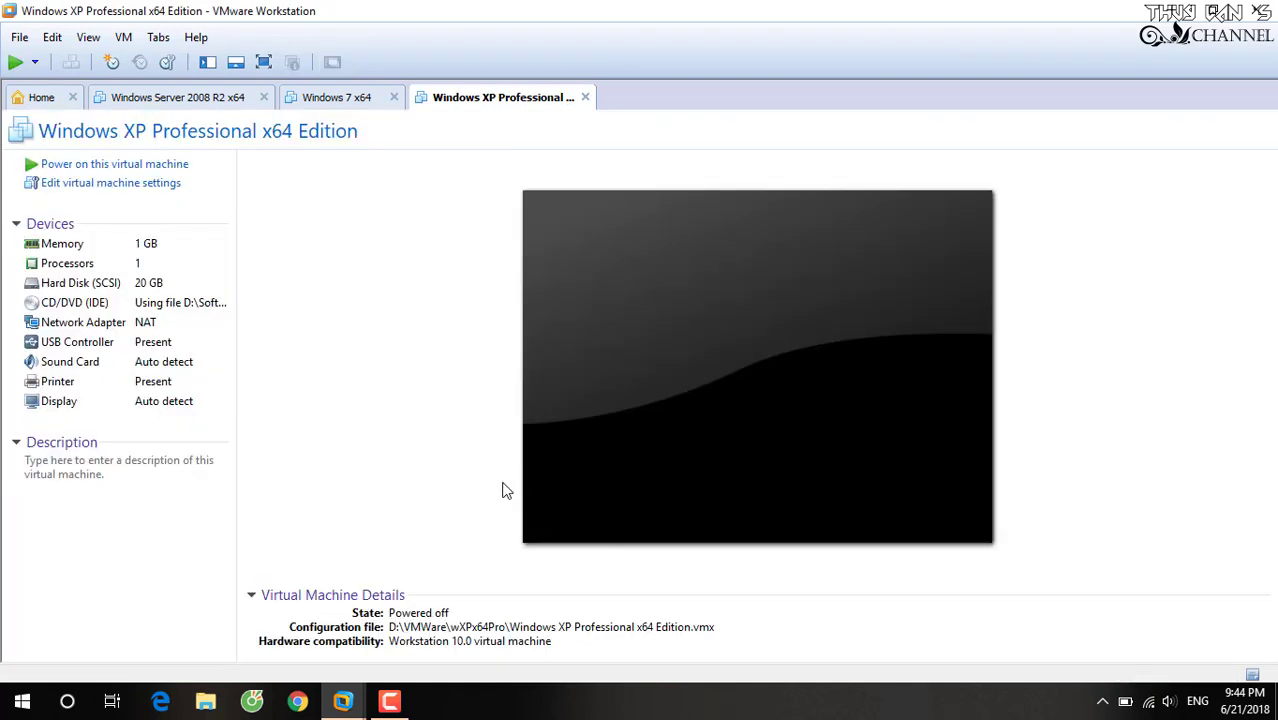
mouse_move(389, 701)
left_click(480, 668)
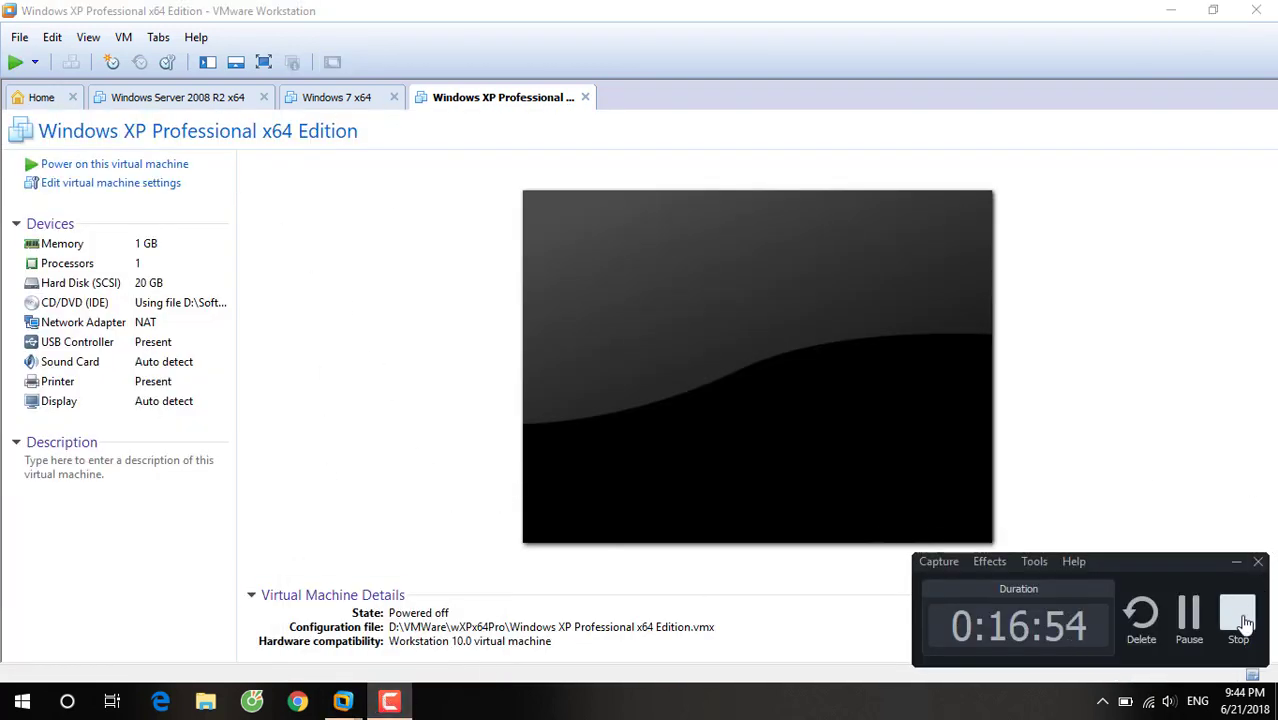